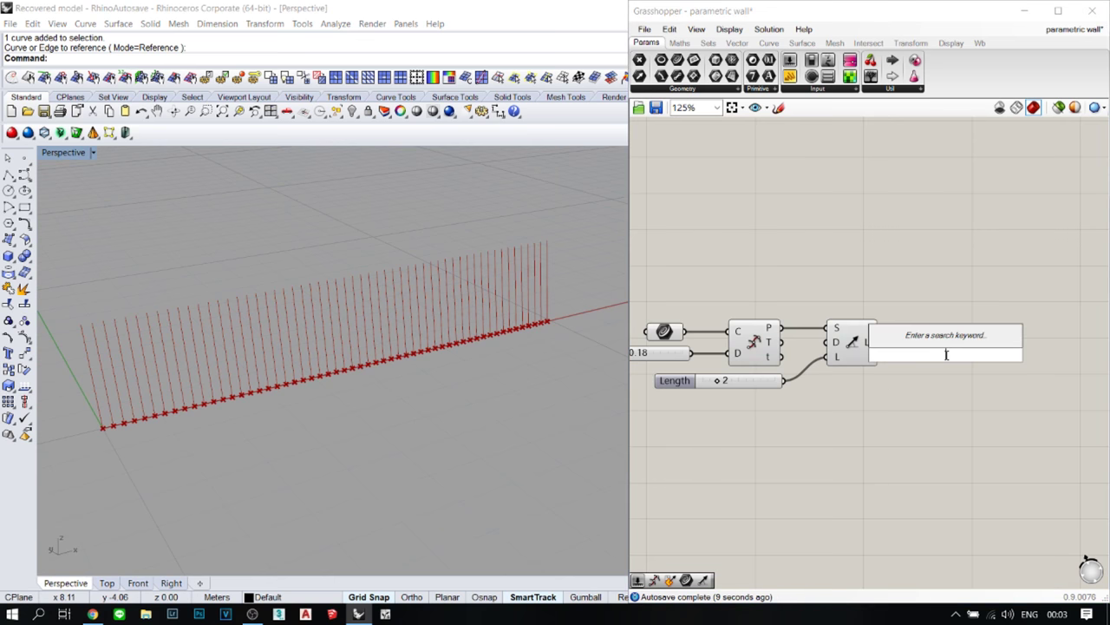
- Add a second Divide Distance component after the Line SDL and connect the L output to its C input
{"action": "type", "text": "dive"}
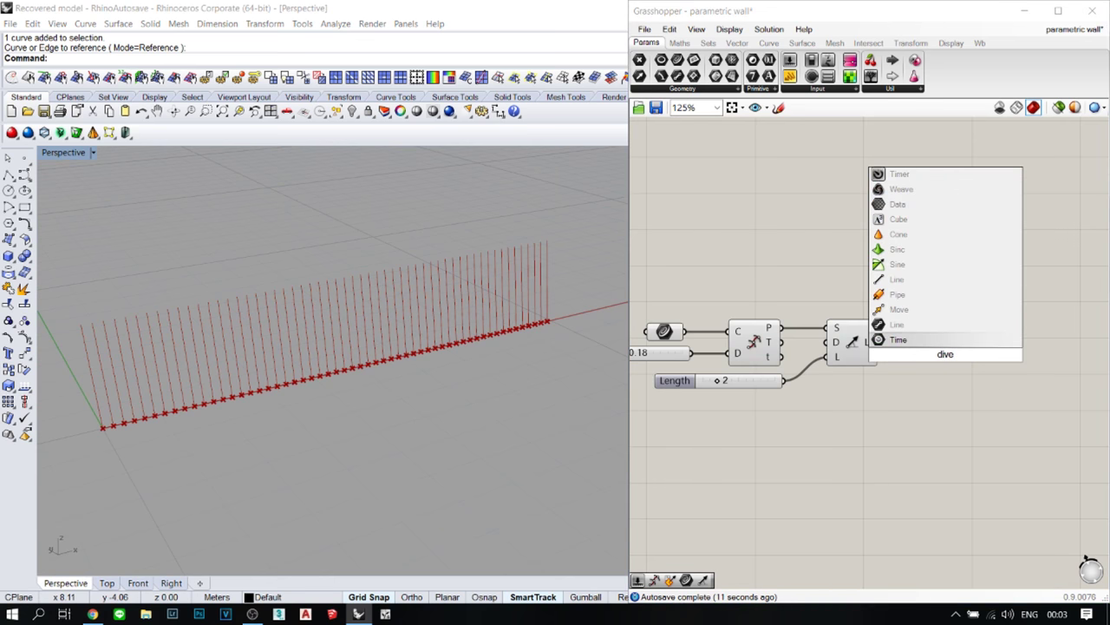
{"action": "key", "text": "BackSpace"}
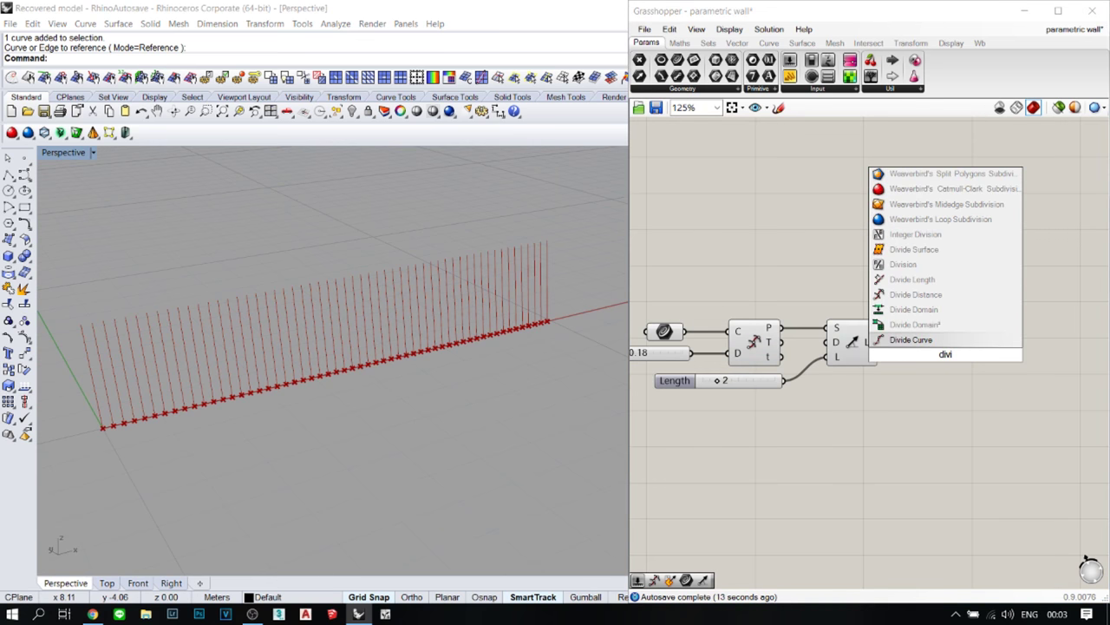
{"action": "left_click", "coordinate": [915, 295]}
{"action": "scroll", "coordinate": [943, 356], "scroll_direction": "up", "scroll_amount": 1}
{"action": "left_click_drag", "start_coordinate": [944, 356], "coordinate": [941, 347]}
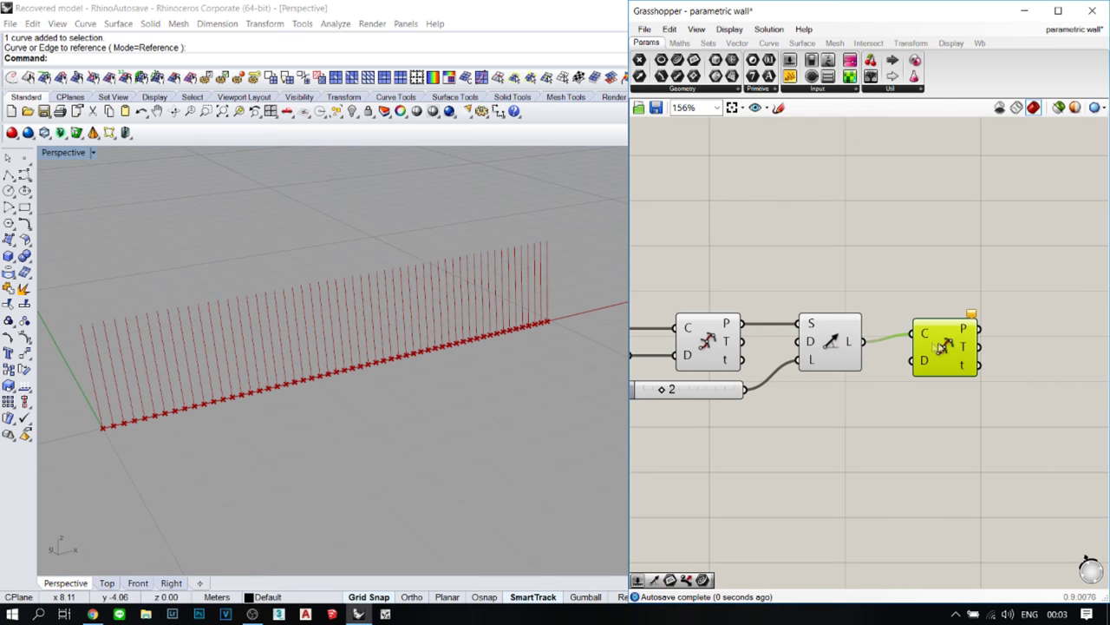
{"action": "left_click", "coordinate": [845, 423]}
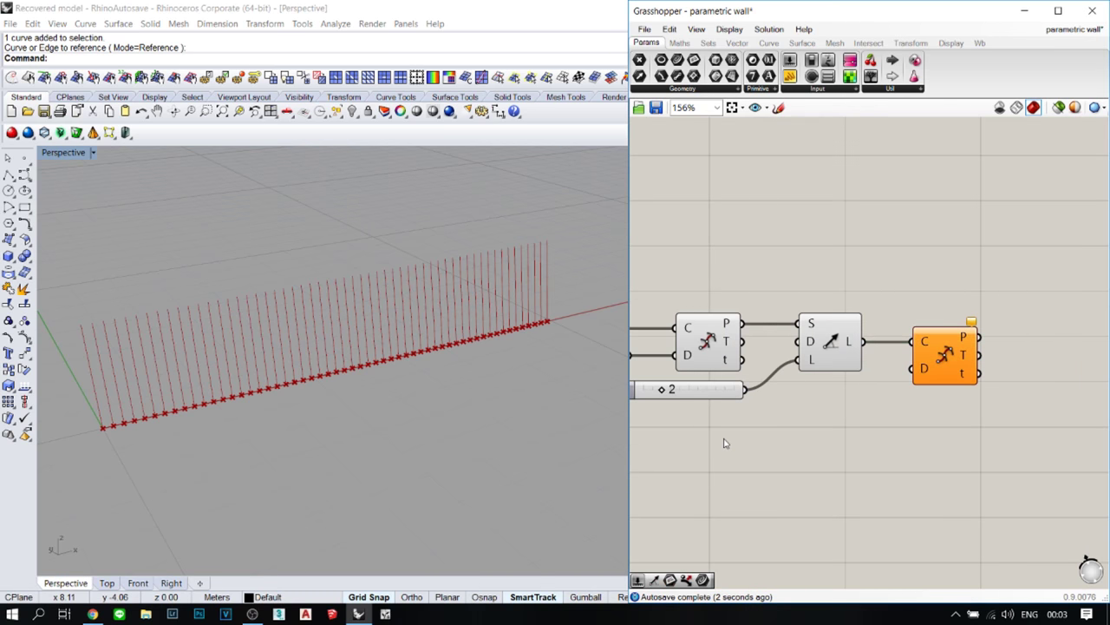
- Add a number slider set to 0.10 and connect it to the D input of the new Divide Distance
{"action": "double_click", "coordinate": [726, 441]}
{"action": "type", "text": "0."}
{"action": "key", "text": "Return"}
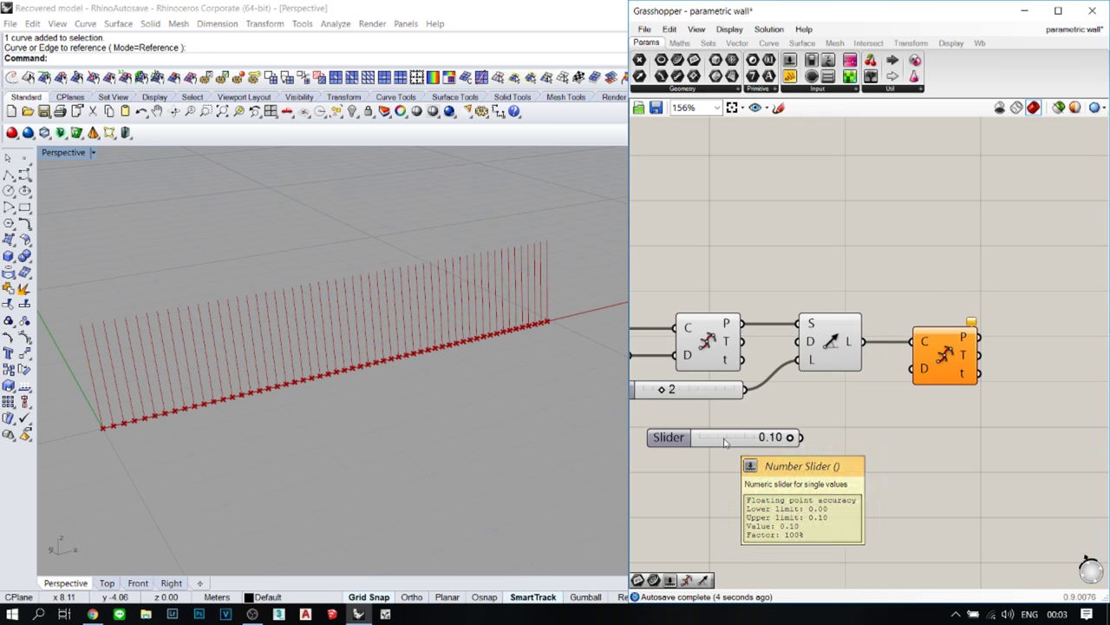
{"action": "scroll", "coordinate": [788, 447], "scroll_direction": "up", "scroll_amount": 1}
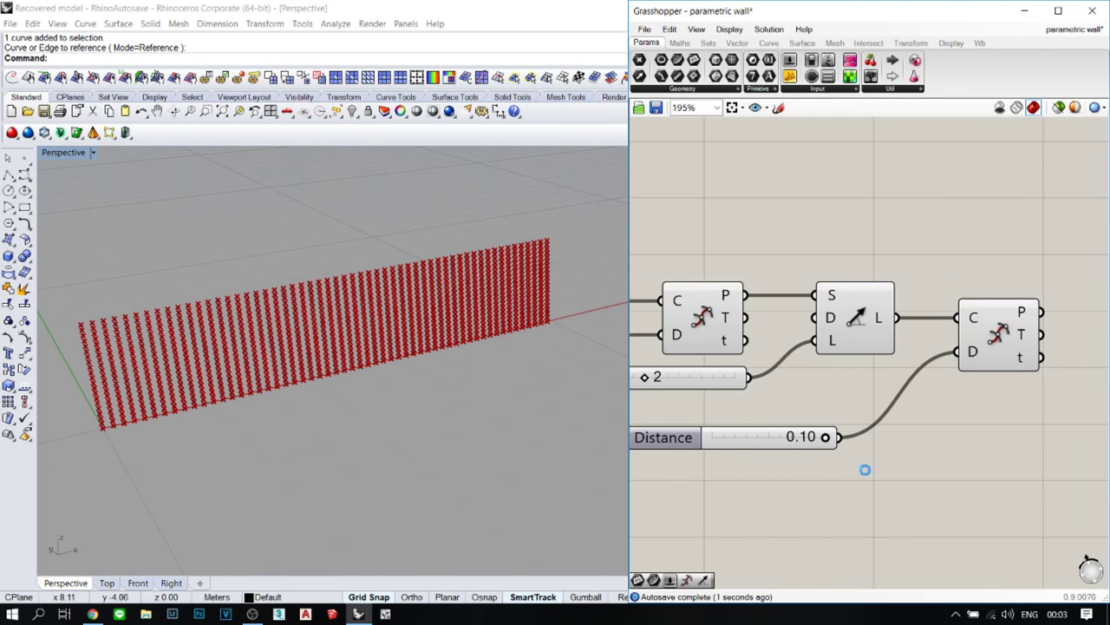
- Examine the new Divide Distance component's division points along the vertical lines in the Perspective viewport
{"action": "left_click", "coordinate": [991, 353]}
{"action": "scroll", "coordinate": [421, 305], "scroll_direction": "up", "scroll_amount": 3}
{"action": "scroll", "coordinate": [355, 340], "scroll_direction": "down", "scroll_amount": 5}
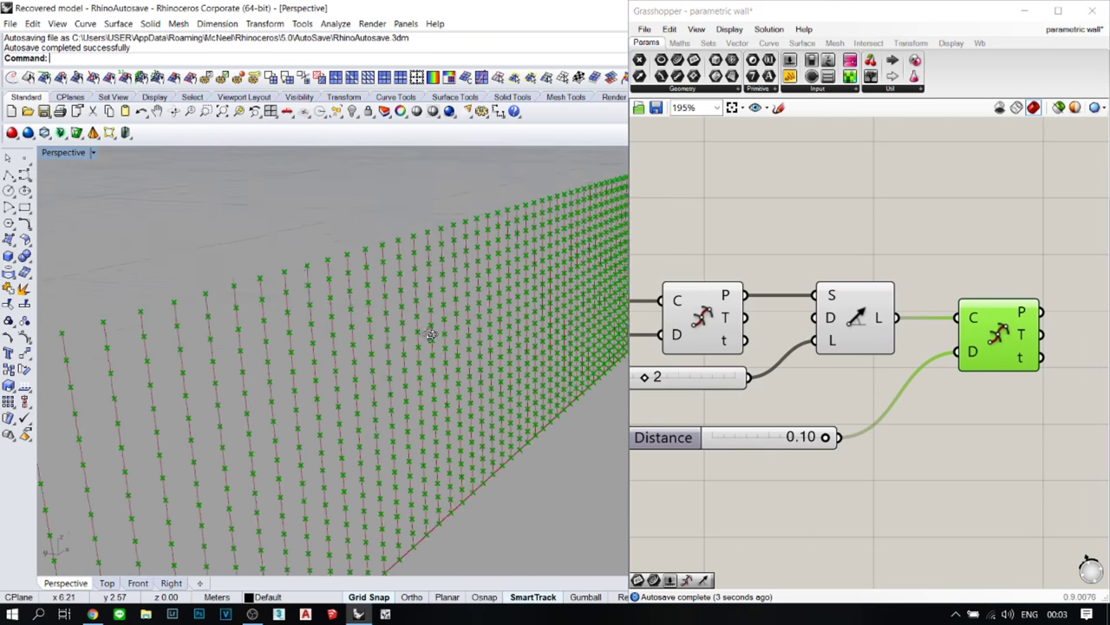
{"action": "mouse_move", "coordinate": [365, 355]}
{"action": "right_mouse_down"}
{"action": "mouse_move", "coordinate": [394, 366]}
{"action": "mouse_move", "coordinate": [349, 350]}
{"action": "mouse_move", "coordinate": [360, 361]}
{"action": "mouse_move", "coordinate": [369, 349]}
{"action": "right_mouse_up"}
{"action": "right_click", "coordinate": [357, 350]}
{"action": "scroll", "coordinate": [356, 349], "scroll_direction": "down", "scroll_amount": 2}
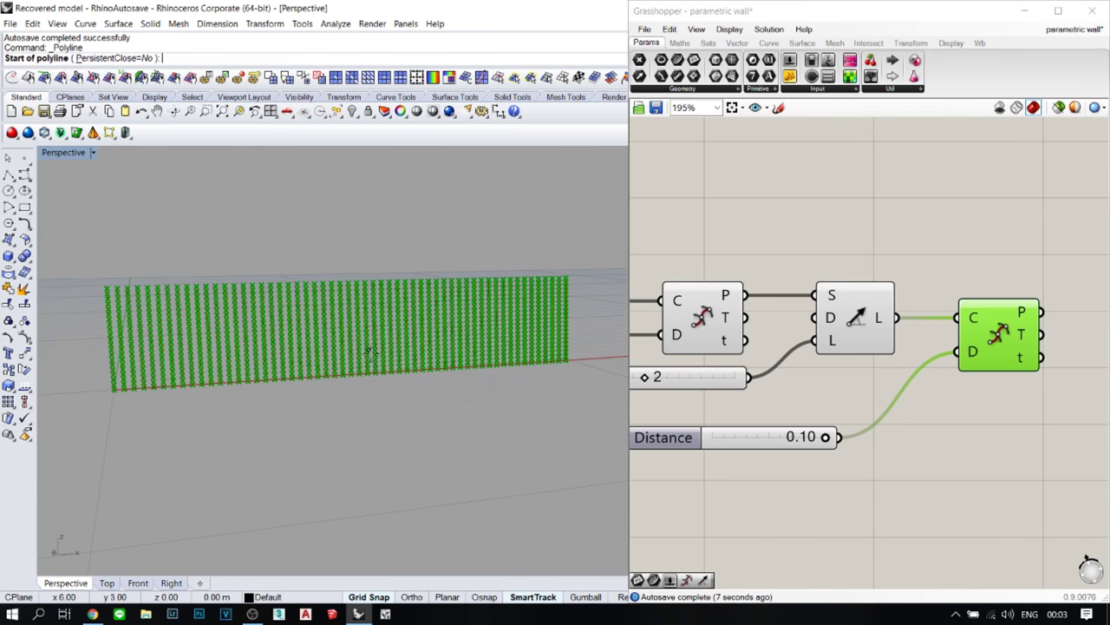
{"action": "left_click", "coordinate": [836, 496]}
{"action": "scroll", "coordinate": [840, 497], "scroll_direction": "down", "scroll_amount": 2}
{"action": "right_click_drag", "start_coordinate": [888, 495], "coordinate": [821, 487]}
{"action": "scroll", "coordinate": [884, 414], "scroll_direction": "up", "scroll_amount": 2}
{"action": "left_click_drag", "start_coordinate": [891, 381], "coordinate": [883, 380]}
{"action": "left_click", "coordinate": [920, 411]}
{"action": "scroll", "coordinate": [924, 413], "scroll_direction": "down", "scroll_amount": 1}
{"action": "right_click_drag", "start_coordinate": [971, 429], "coordinate": [937, 426]}
{"action": "right_click_drag", "start_coordinate": [468, 364], "coordinate": [433, 396]}
- Add a Plane parameter and feed it the P output of the second Divide Distance
{"action": "double_click", "coordinate": [917, 389]}
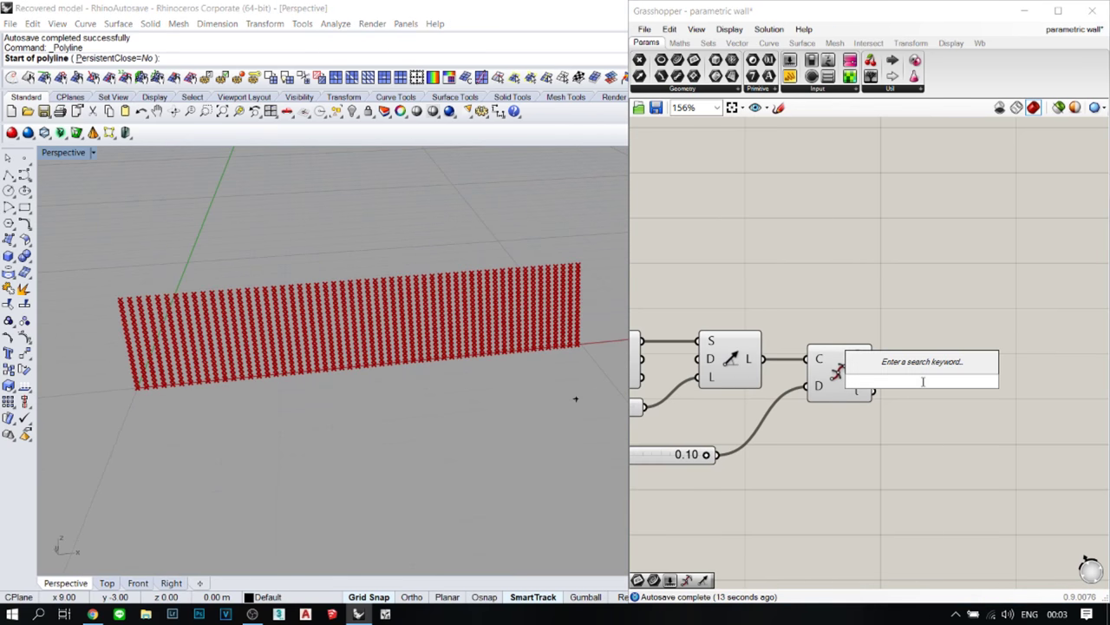
{"action": "type", "text": "plane"}
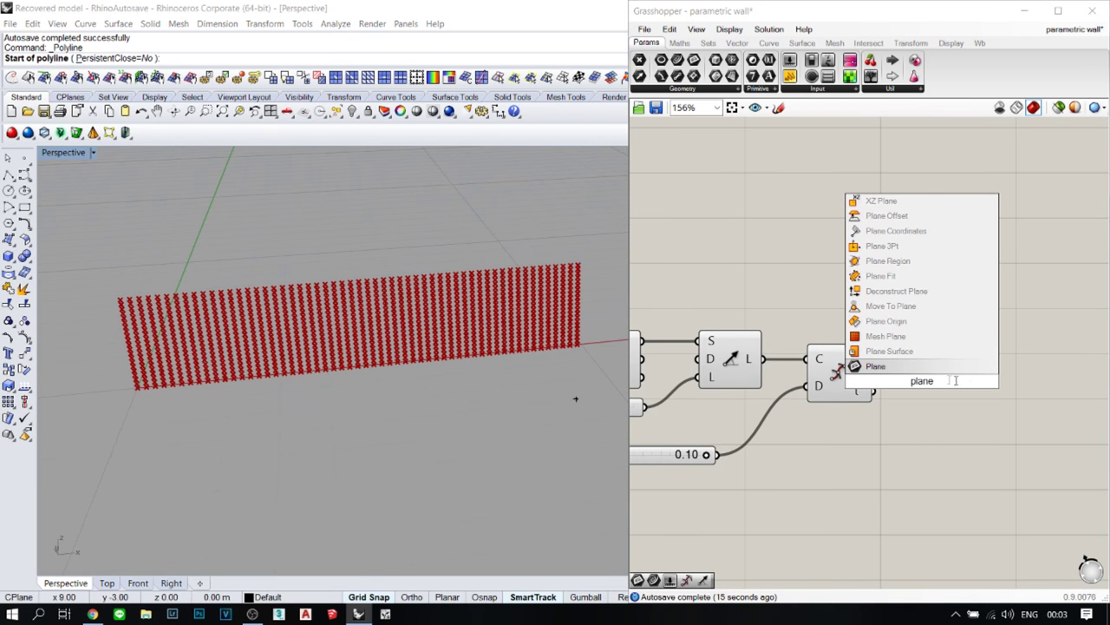
{"action": "left_click", "coordinate": [876, 366]}
{"action": "scroll", "coordinate": [923, 392], "scroll_direction": "up", "scroll_amount": 1}
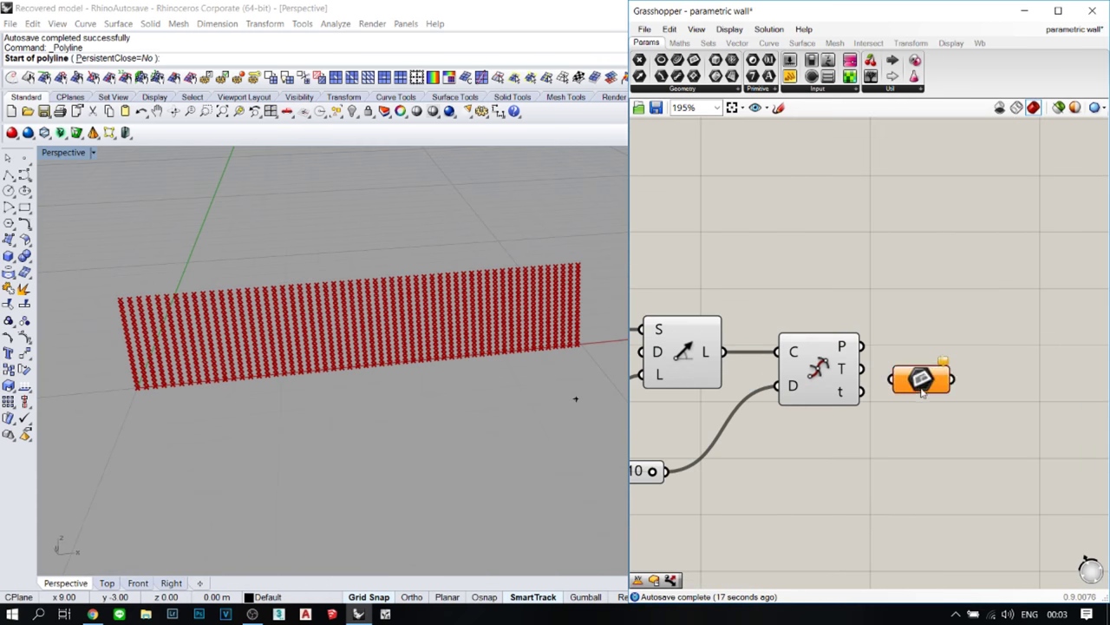
{"action": "left_click_drag", "start_coordinate": [922, 393], "coordinate": [905, 351]}
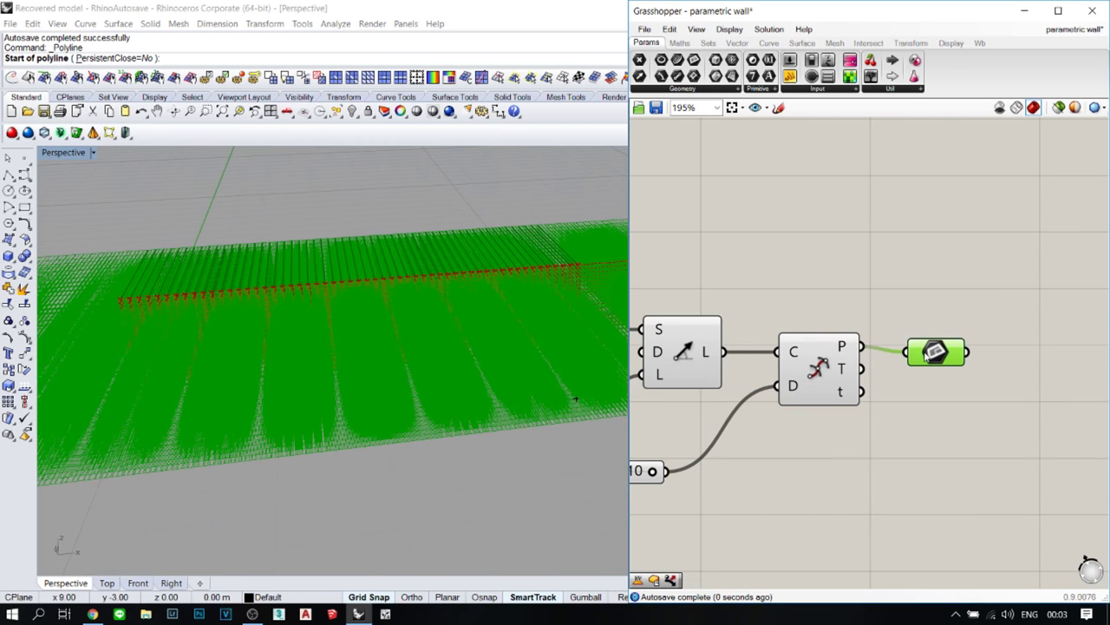
{"action": "right_click_drag", "start_coordinate": [555, 408], "coordinate": [440, 446]}
{"action": "scroll", "coordinate": [895, 447], "scroll_direction": "up", "scroll_amount": 2}
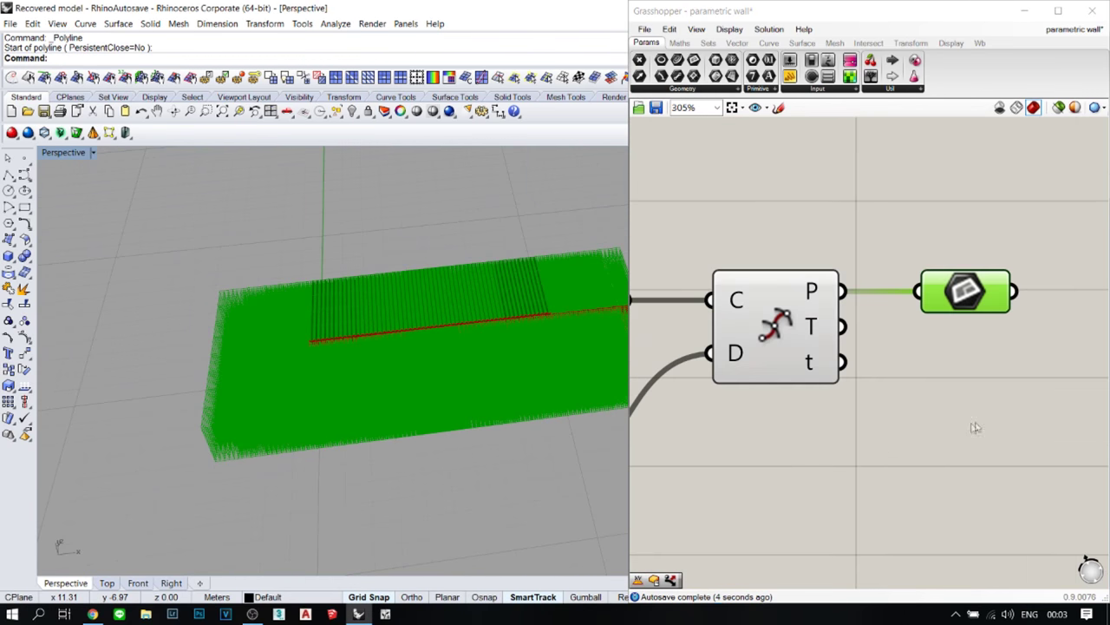
- Add an XY Plane component and connect the Plane parameter to its O input
{"action": "right_click_drag", "start_coordinate": [984, 414], "coordinate": [838, 438]}
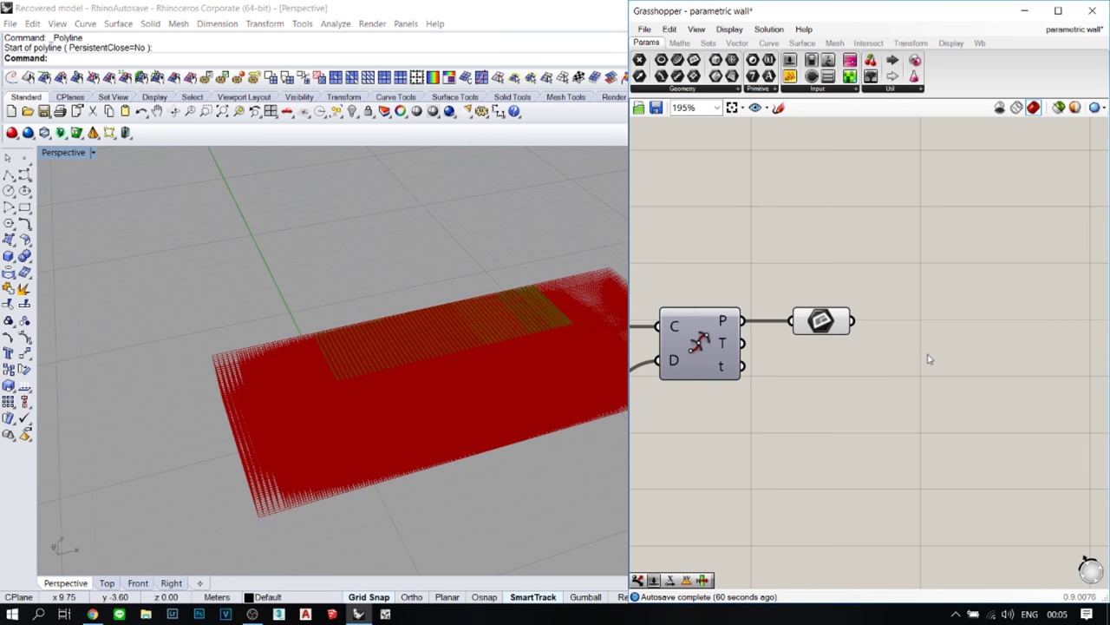
{"action": "double_click", "coordinate": [928, 354]}
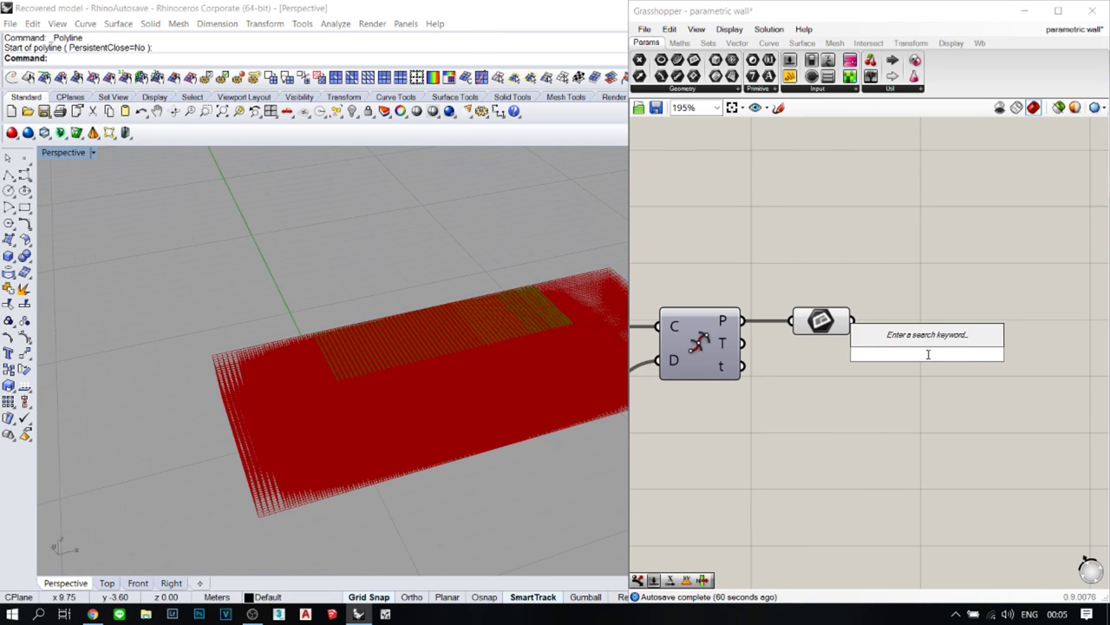
{"action": "type", "text": "xy"}
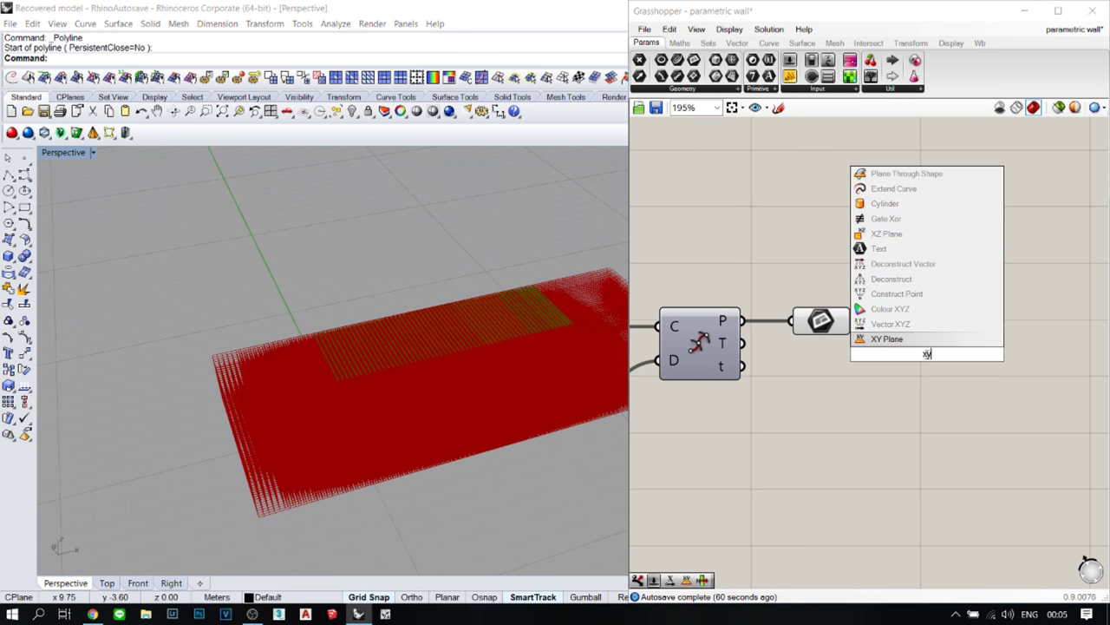
{"action": "left_click", "coordinate": [917, 339]}
{"action": "left_click_drag", "start_coordinate": [890, 315], "coordinate": [938, 323]}
{"action": "left_click", "coordinate": [937, 352]}
- Turn off the preview of the Plane parameter
{"action": "left_click", "coordinate": [817, 322]}
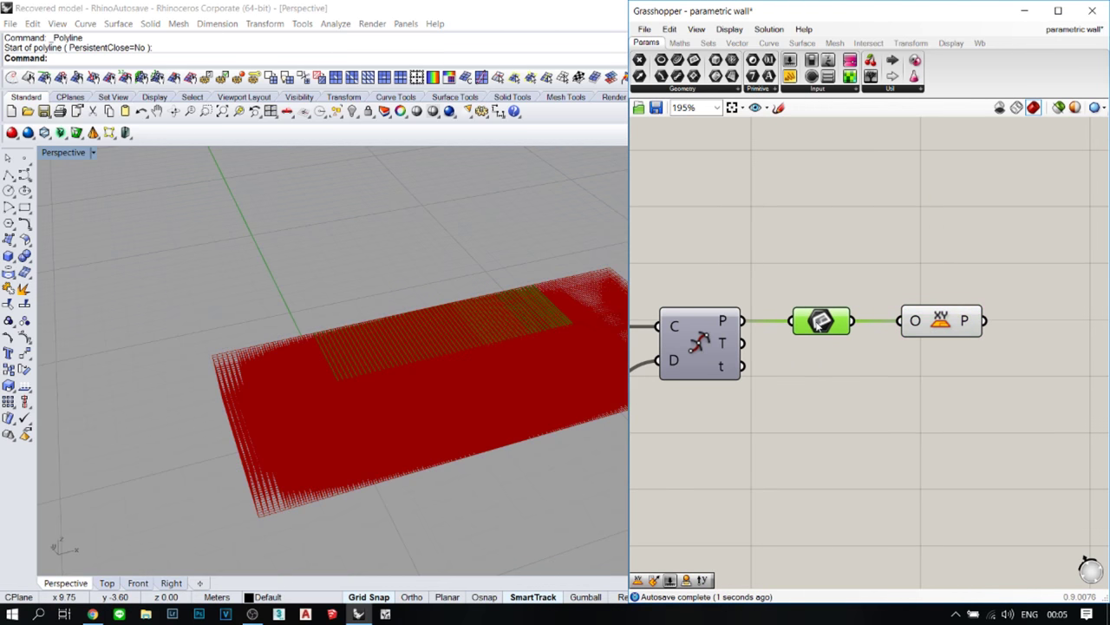
{"action": "middle_click", "coordinate": [820, 323]}
{"action": "left_click", "coordinate": [854, 287]}
- Add an Align Plane component and connect the XY Plane output to its P input
{"action": "scroll", "coordinate": [863, 343], "scroll_direction": "down", "scroll_amount": 1}
{"action": "right_click_drag", "start_coordinate": [923, 372], "coordinate": [875, 356]}
{"action": "scroll", "coordinate": [894, 354], "scroll_direction": "up", "scroll_amount": 1}
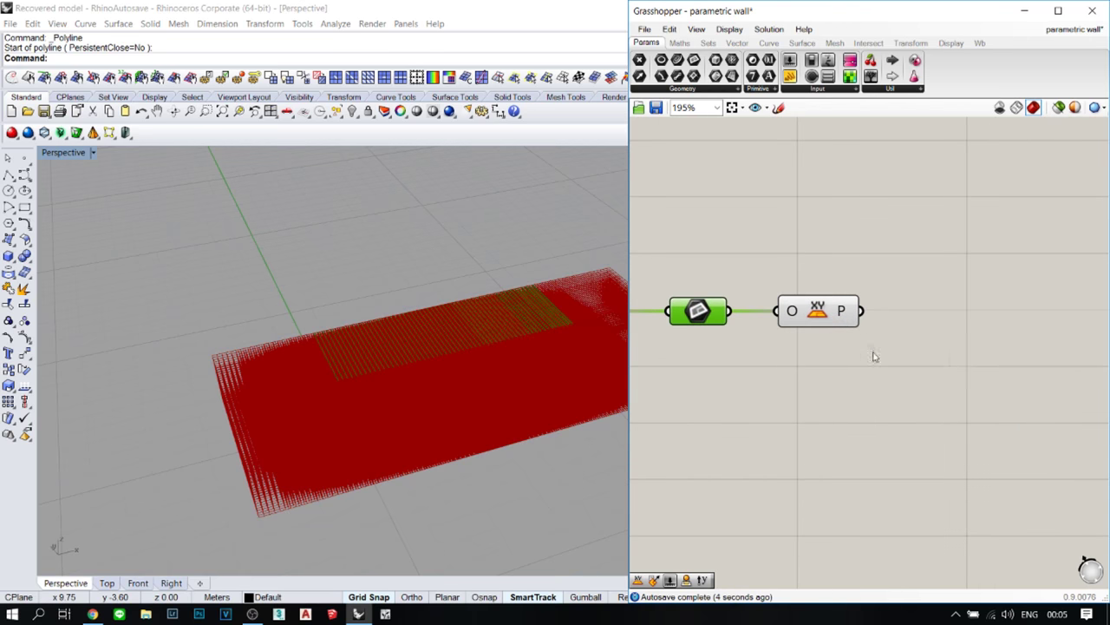
{"action": "double_click", "coordinate": [933, 378]}
{"action": "type", "text": "al"}
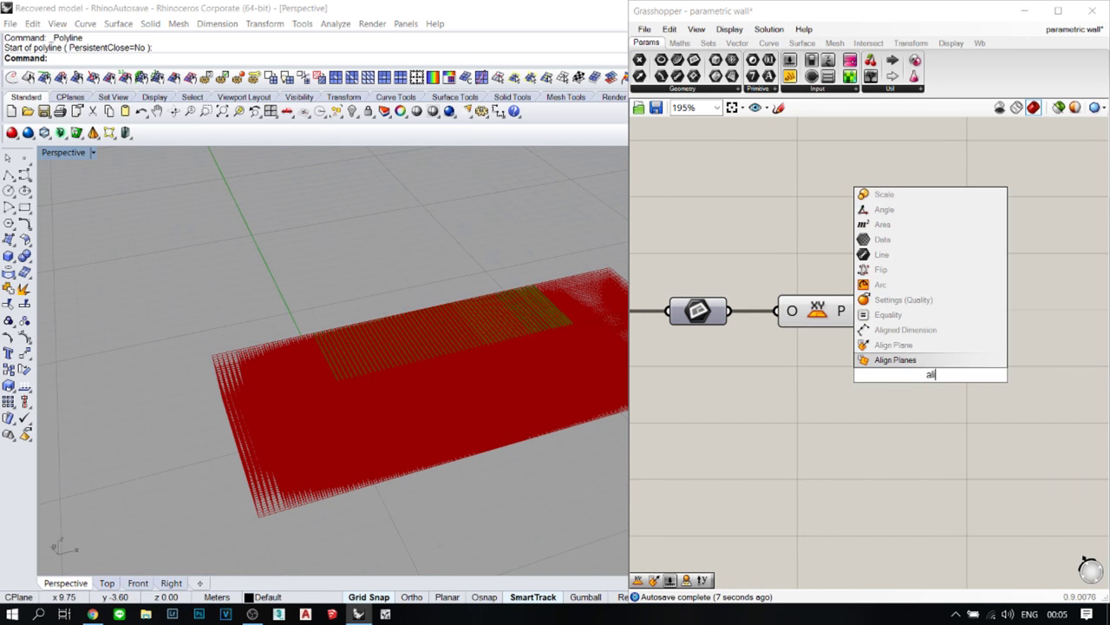
{"action": "type", "text": "i"}
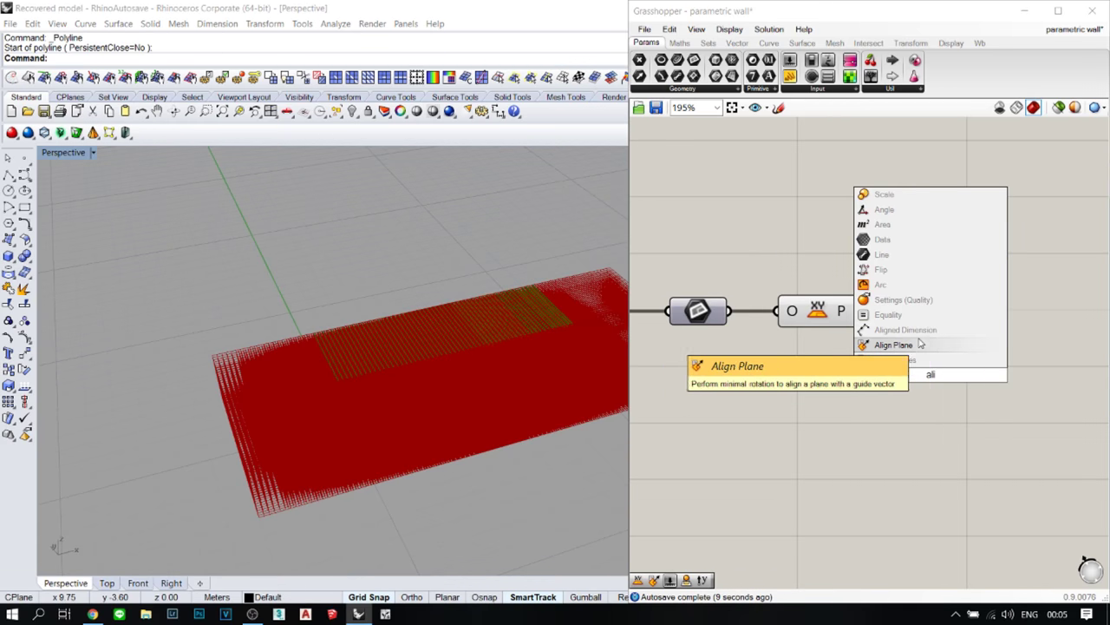
{"action": "left_click", "coordinate": [908, 345]}
{"action": "left_click_drag", "start_coordinate": [926, 358], "coordinate": [937, 337]}
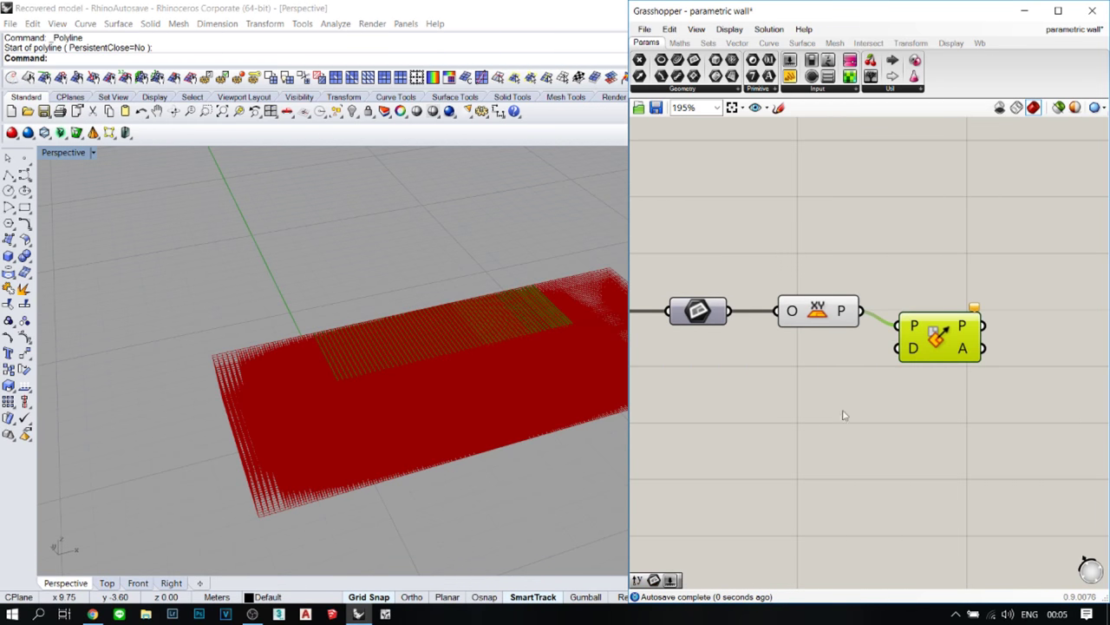
- Add a Unit Y vector and connect it to the D input of Align Plane
{"action": "double_click", "coordinate": [775, 416]}
{"action": "type", "text": "y"}
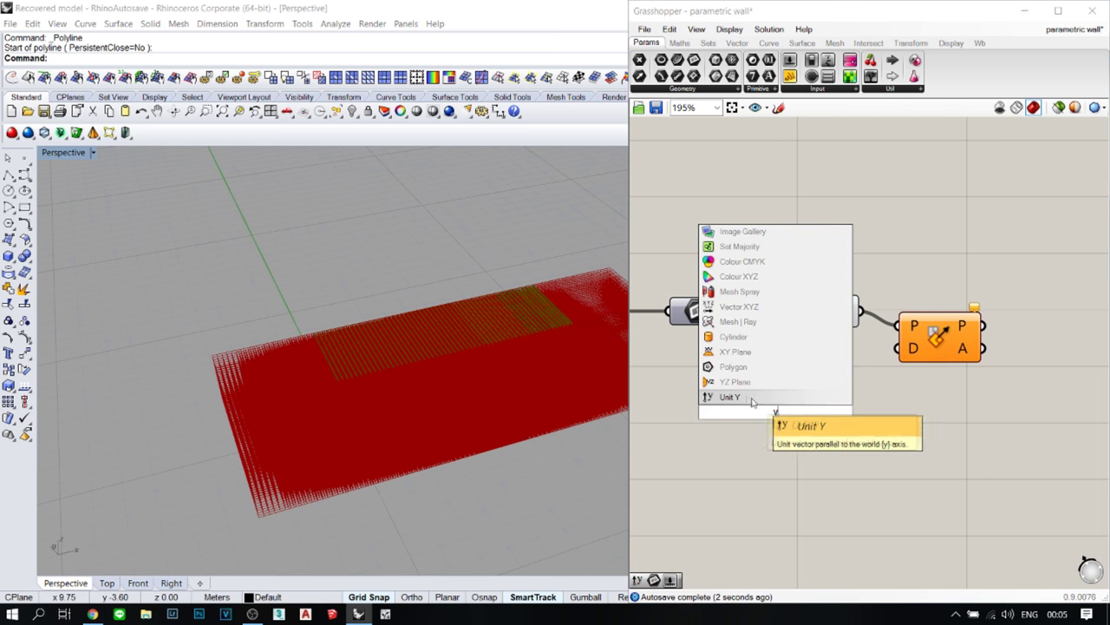
{"action": "left_click", "coordinate": [752, 398]}
{"action": "left_click_drag", "start_coordinate": [812, 411], "coordinate": [800, 394]}
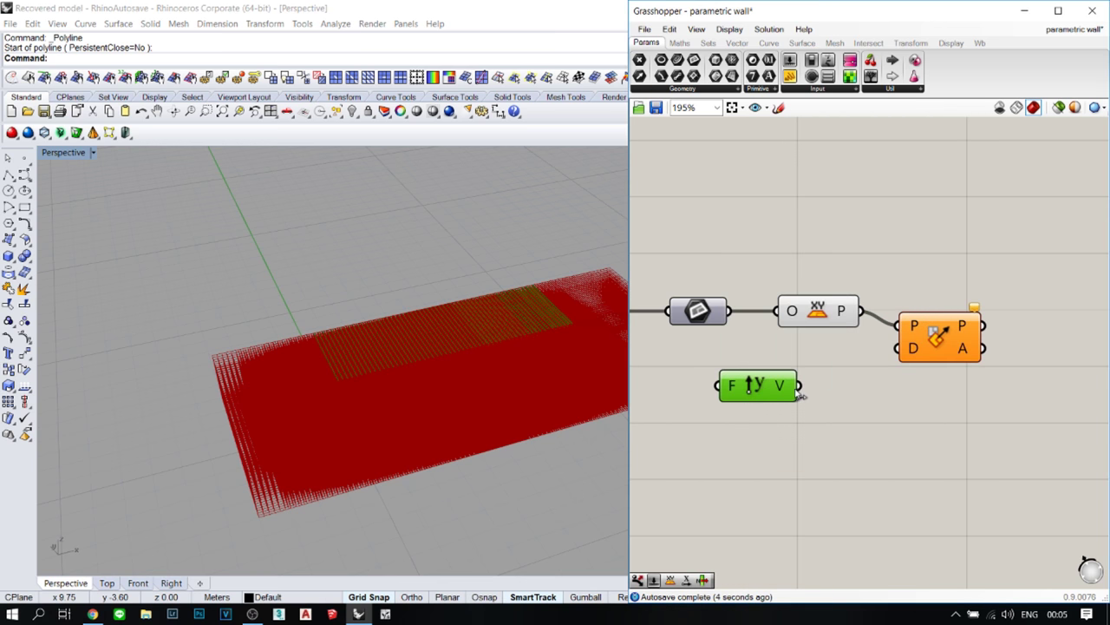
{"action": "left_click_drag", "start_coordinate": [855, 367], "coordinate": [930, 327]}
{"action": "left_click", "coordinate": [895, 363]}
- Turn off the preview of the XY Plane component
{"action": "left_click", "coordinate": [829, 308]}
{"action": "middle_click", "coordinate": [829, 309]}
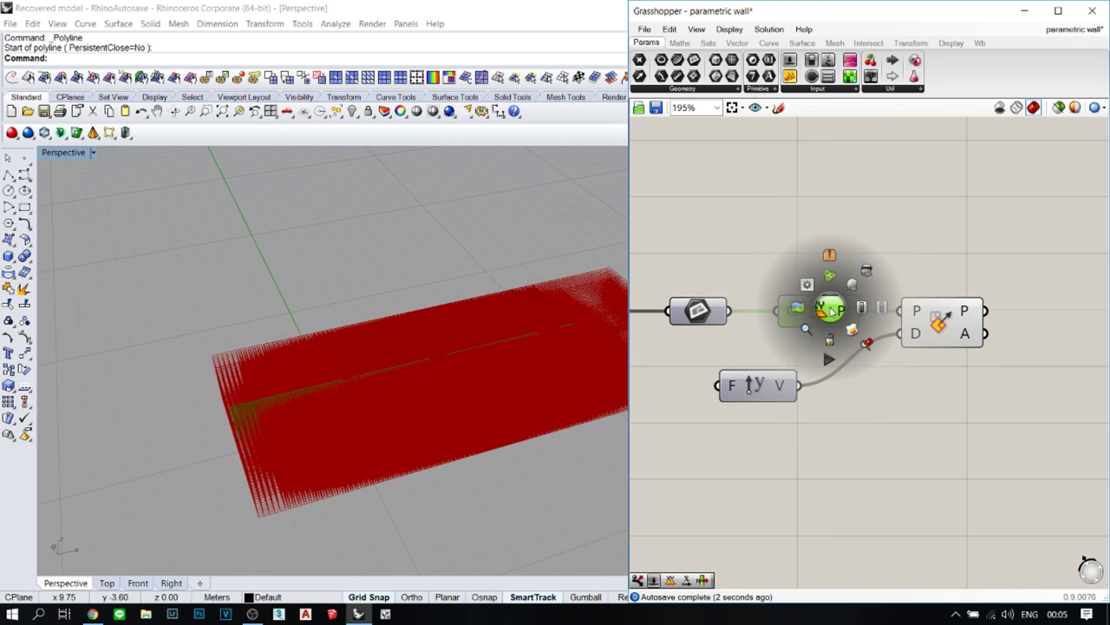
{"action": "left_click", "coordinate": [866, 270]}
- Add a Dispatch component and connect the P output of Align Plane to its L input
{"action": "scroll", "coordinate": [870, 369], "scroll_direction": "down", "scroll_amount": 1}
{"action": "right_click_drag", "start_coordinate": [1006, 381], "coordinate": [866, 368]}
{"action": "scroll", "coordinate": [879, 343], "scroll_direction": "up", "scroll_amount": 1}
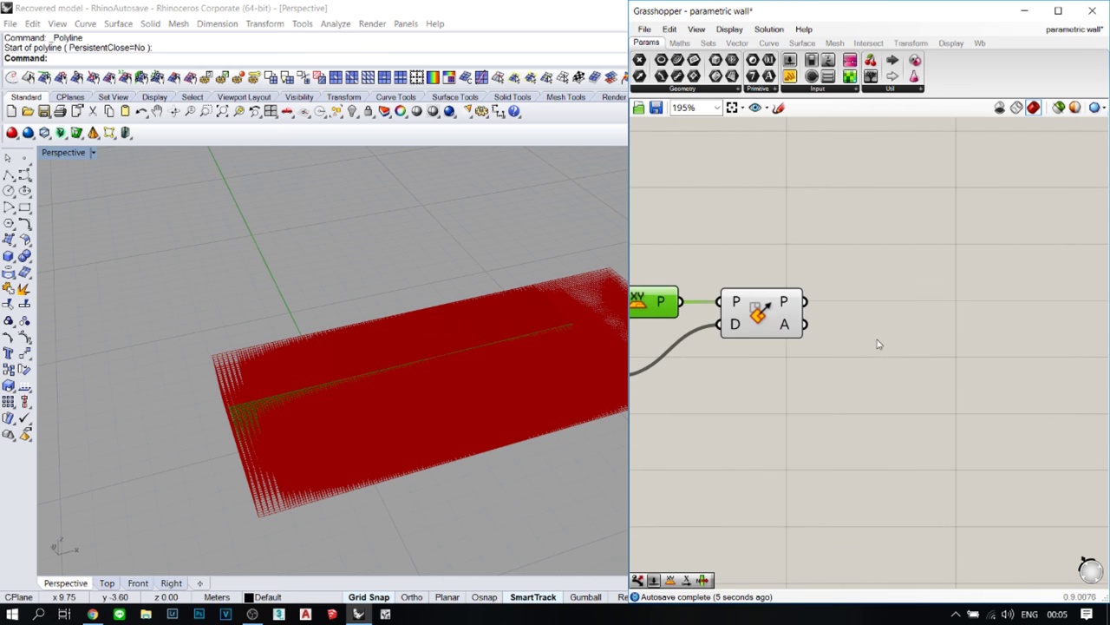
{"action": "double_click", "coordinate": [920, 340]}
{"action": "type", "text": "dis"}
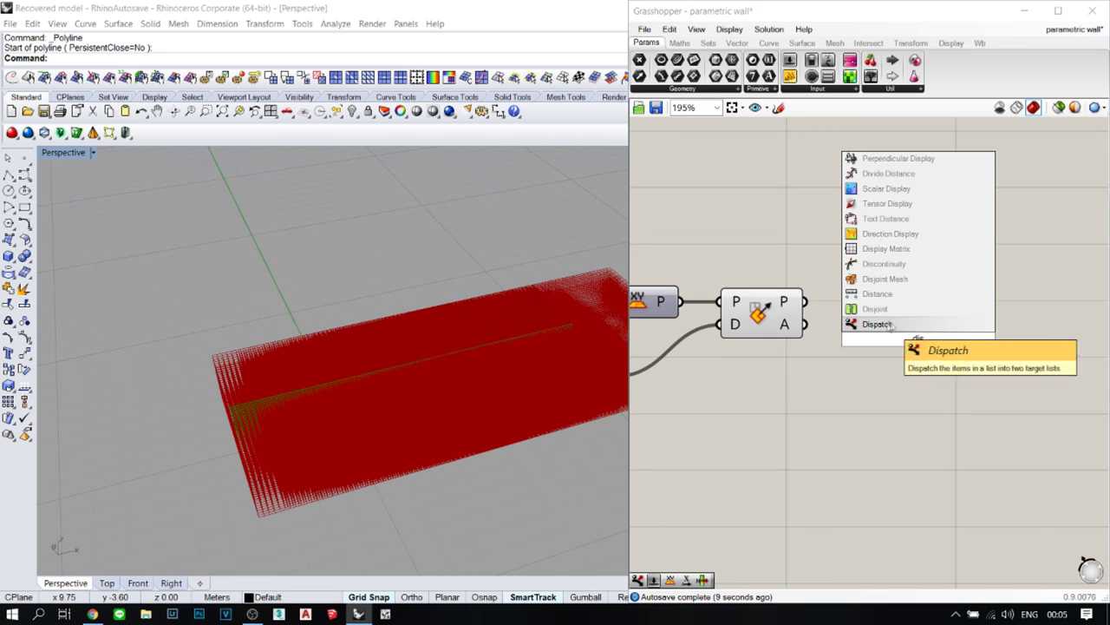
{"action": "left_click", "coordinate": [924, 325]}
{"action": "left_click_drag", "start_coordinate": [852, 311], "coordinate": [894, 307]}
{"action": "left_click", "coordinate": [871, 351]}
- Turn off the preview of the Align Plane component
{"action": "left_click", "coordinate": [776, 311]}
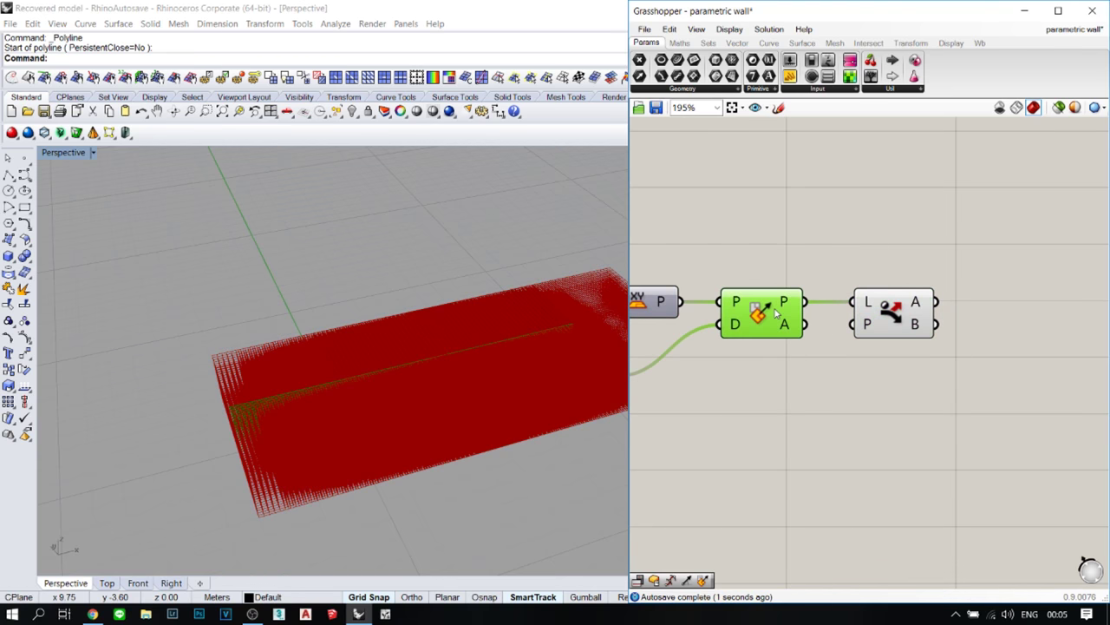
{"action": "middle_click", "coordinate": [775, 312]}
{"action": "left_click", "coordinate": [813, 271]}
- Examine the planes split by the Dispatch component from several angles in the Perspective viewport
{"action": "scroll", "coordinate": [812, 342], "scroll_direction": "down", "scroll_amount": 1}
{"action": "scroll", "coordinate": [491, 420], "scroll_direction": "up", "scroll_amount": 2}
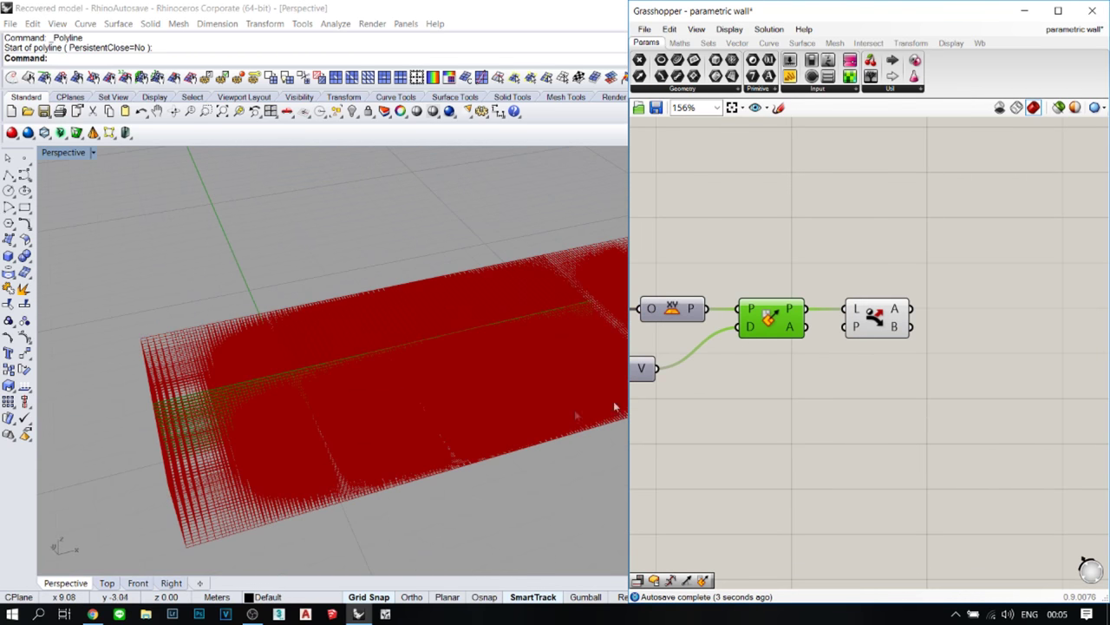
{"action": "left_click", "coordinate": [865, 318]}
{"action": "scroll", "coordinate": [472, 445], "scroll_direction": "down", "scroll_amount": 4}
{"action": "scroll", "coordinate": [521, 386], "scroll_direction": "up", "scroll_amount": 4}
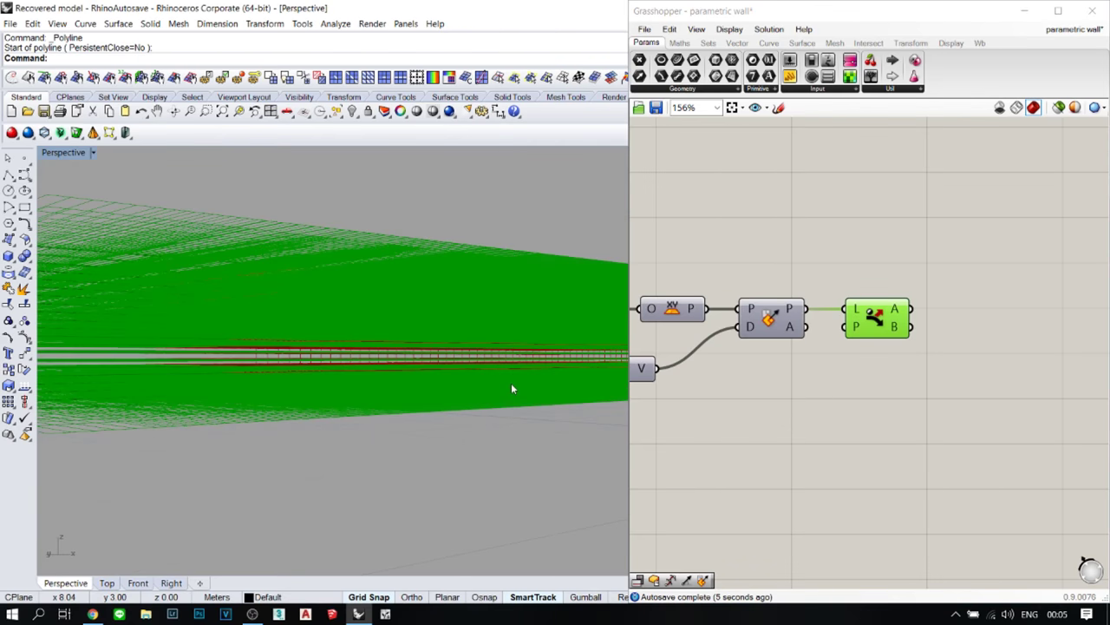
{"action": "scroll", "coordinate": [508, 407], "scroll_direction": "down", "scroll_amount": 4}
{"action": "right_click_drag", "start_coordinate": [479, 426], "coordinate": [422, 430]}
{"action": "right_click_drag", "start_coordinate": [679, 424], "coordinate": [660, 424]}
{"action": "scroll", "coordinate": [833, 370], "scroll_direction": "up", "scroll_amount": 2}
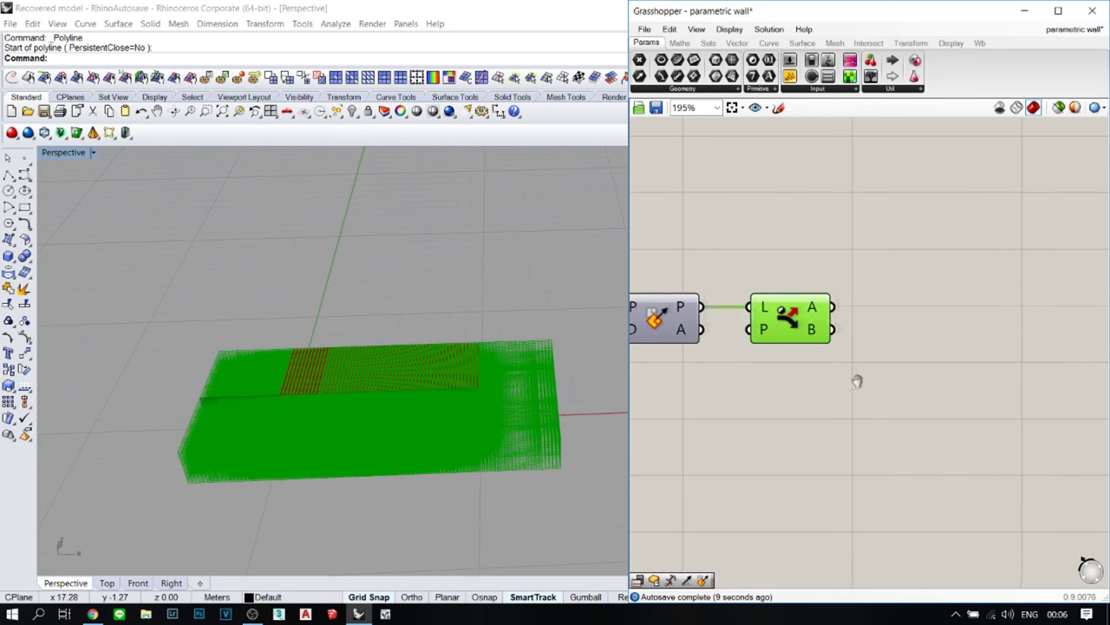
{"action": "left_click", "coordinate": [915, 371]}
- Add a Flip Matrix component, duplicate it, and connect the Dispatch outputs A and B to the two copies
{"action": "double_click", "coordinate": [886, 350]}
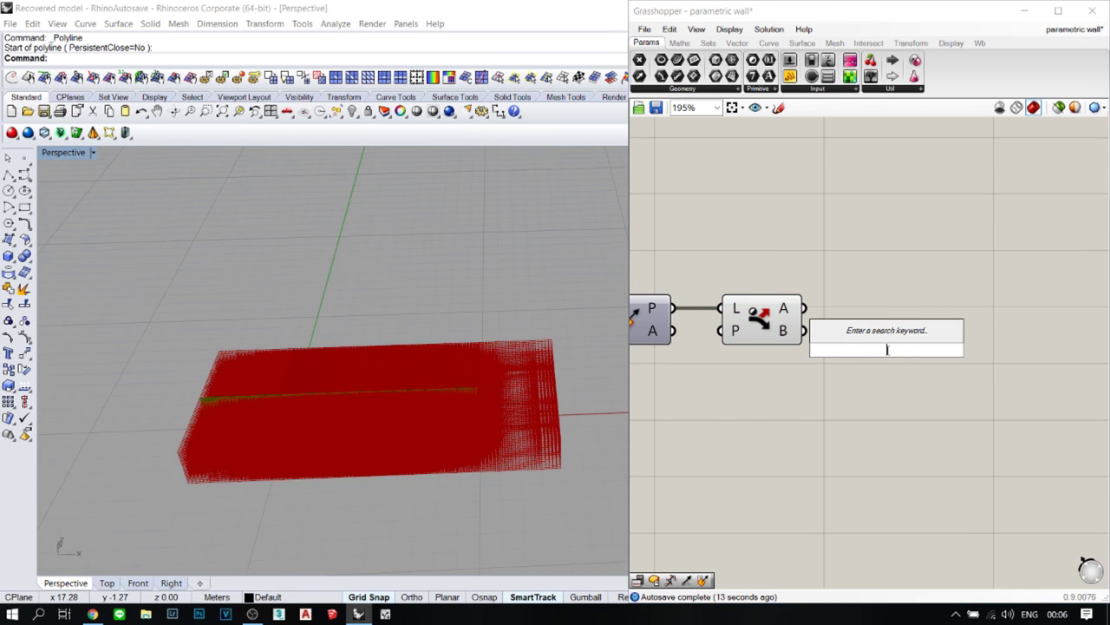
{"action": "type", "text": "fl"}
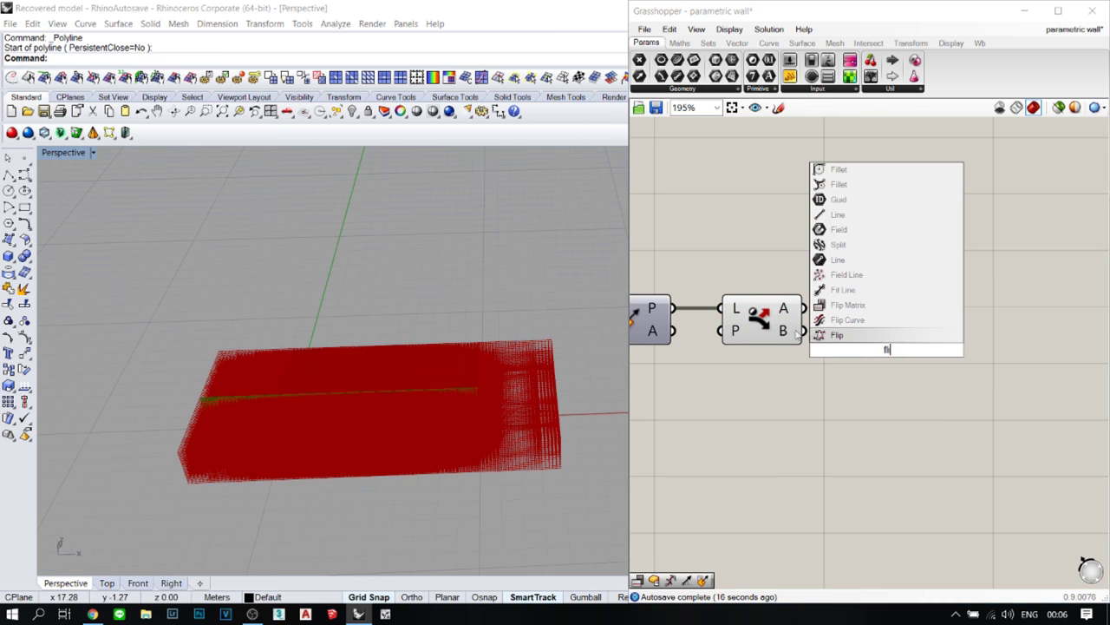
{"action": "left_click", "coordinate": [848, 305]}
{"action": "left_click_drag", "start_coordinate": [885, 347], "coordinate": [890, 378]}
{"action": "key", "text": "ctrl+c"}
{"action": "key", "text": "ctrl+v"}
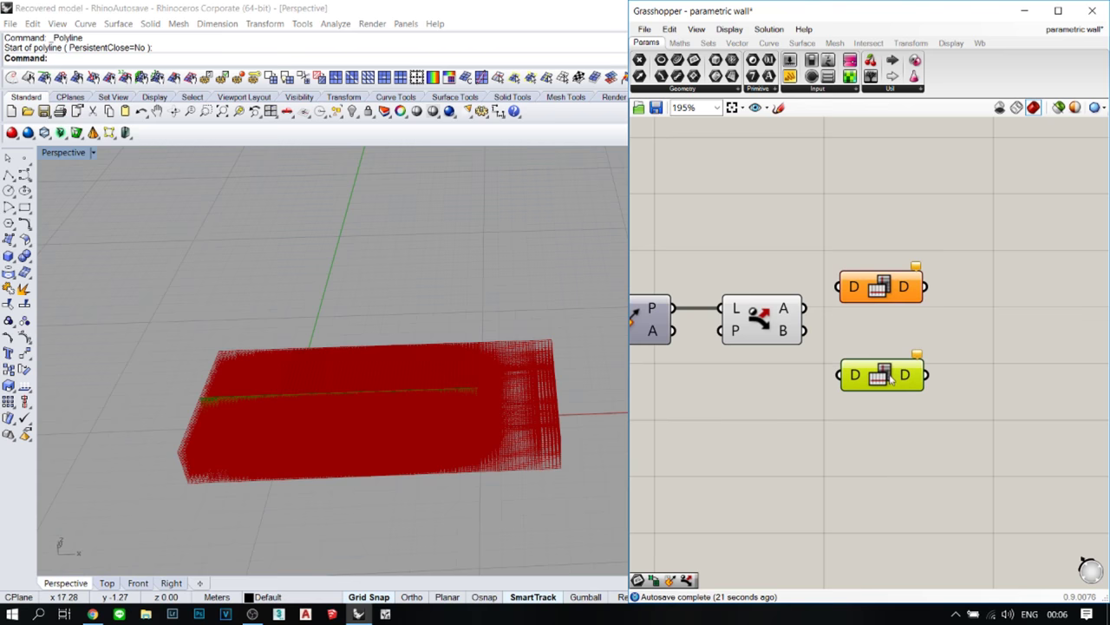
{"action": "left_click_drag", "start_coordinate": [887, 295], "coordinate": [885, 268]}
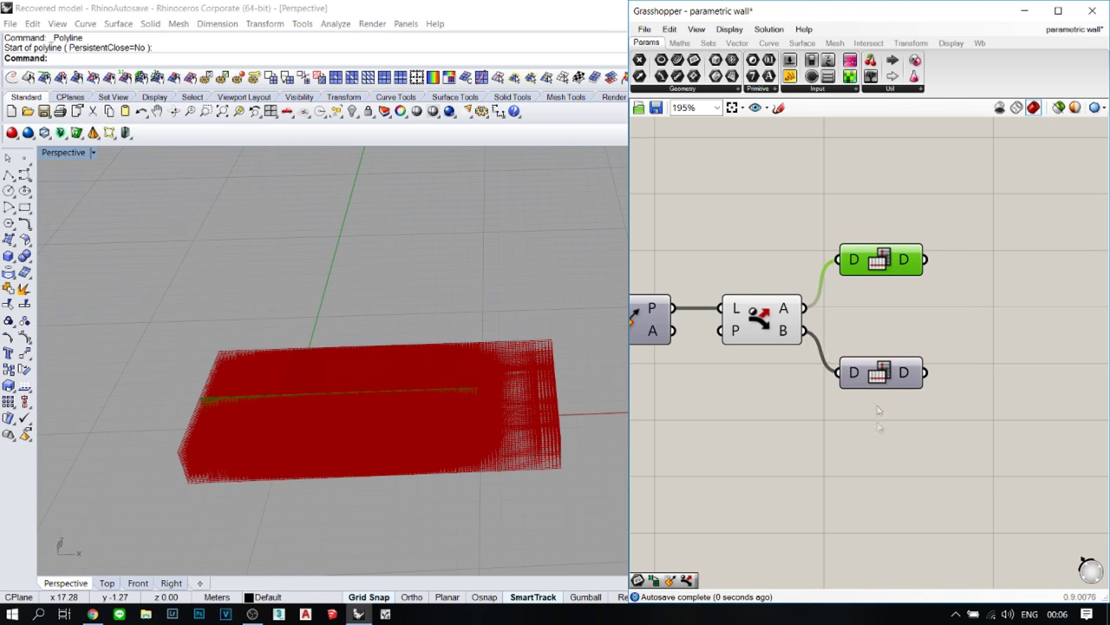
- Add a Dispatch component and connect the upper Flip Matrix output to its L input
{"action": "scroll", "coordinate": [952, 333], "scroll_direction": "down", "scroll_amount": 2}
{"action": "right_click_drag", "start_coordinate": [961, 332], "coordinate": [877, 327]}
{"action": "scroll", "coordinate": [915, 310], "scroll_direction": "up", "scroll_amount": 2}
{"action": "right_click_drag", "start_coordinate": [939, 306], "coordinate": [917, 301]}
{"action": "double_click", "coordinate": [898, 272]}
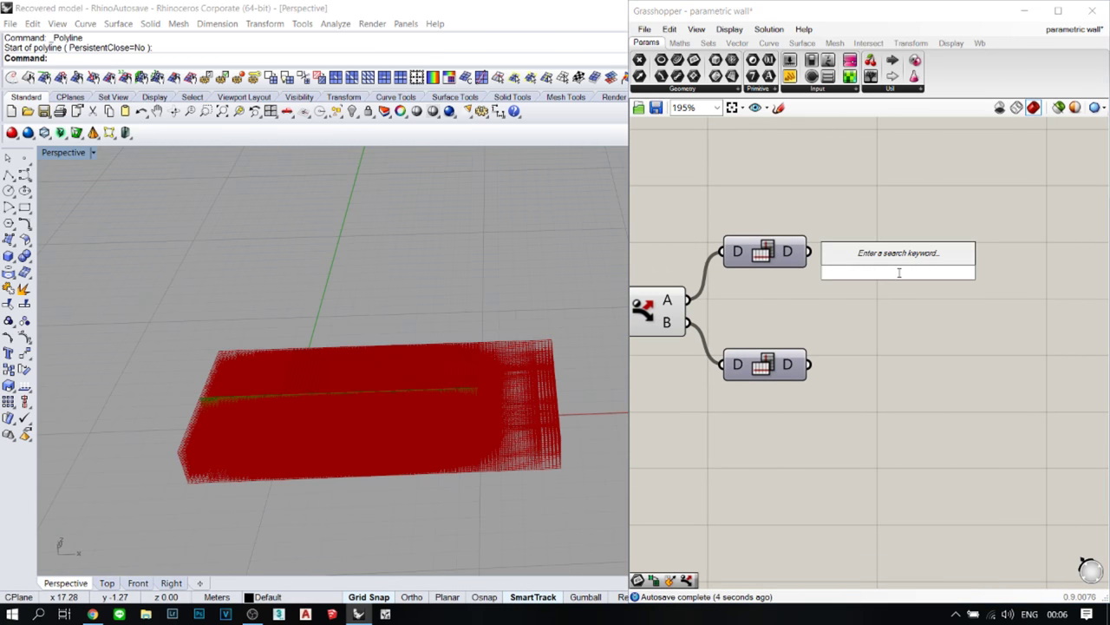
{"action": "type", "text": "dis"}
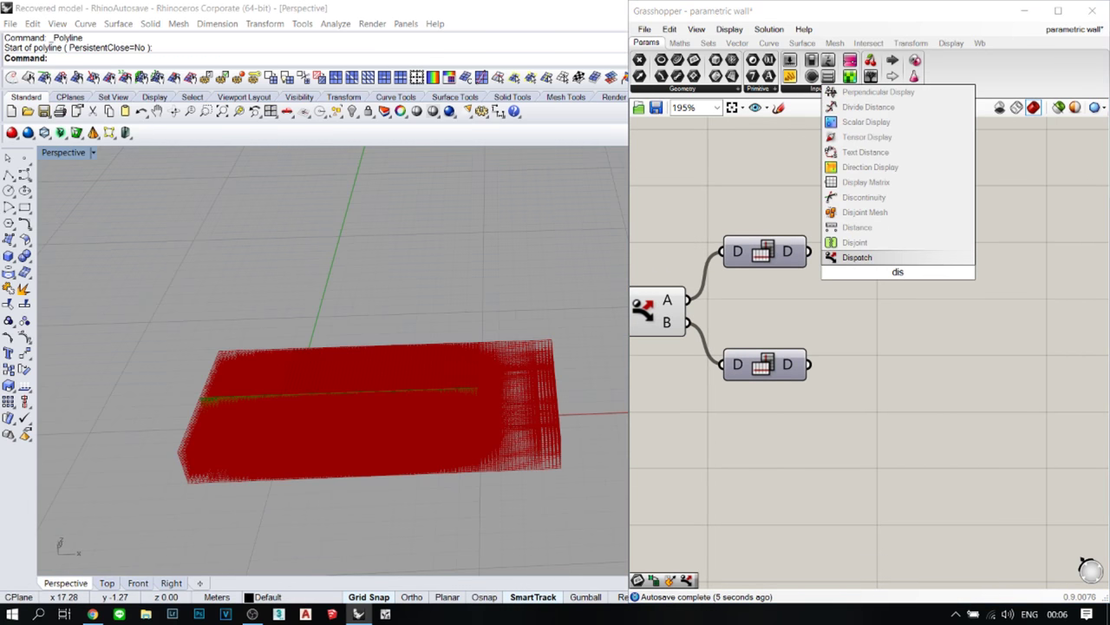
{"action": "left_click", "coordinate": [874, 260]}
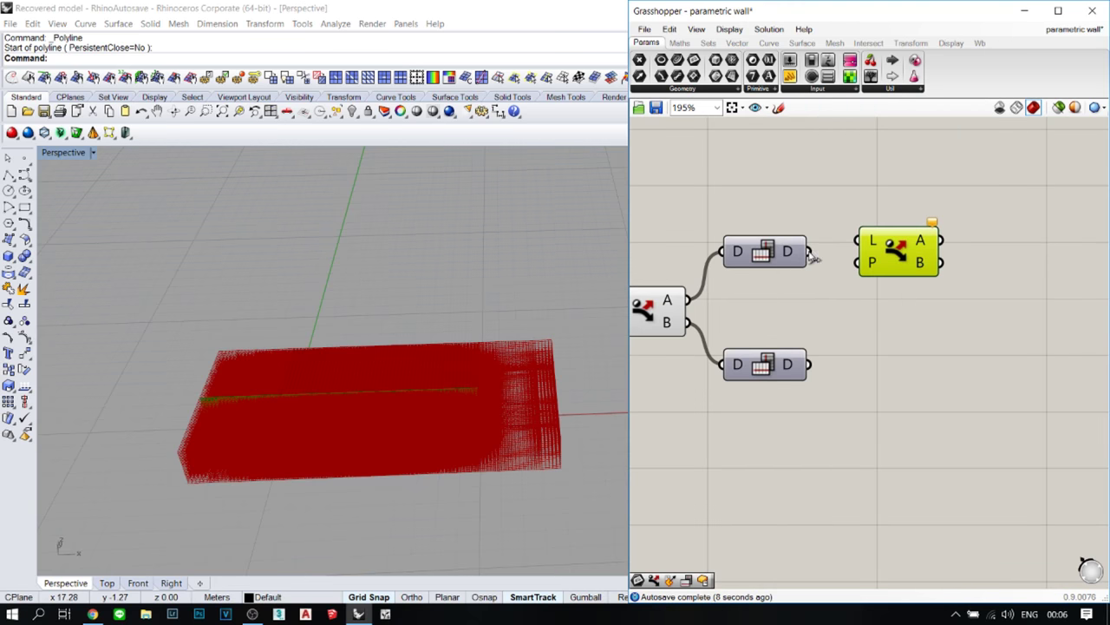
{"action": "left_click_drag", "start_coordinate": [861, 239], "coordinate": [859, 240]}
- Duplicate the new Dispatch component below and connect the lower Flip Matrix output to the copy's L input
{"action": "left_click", "coordinate": [908, 295]}
{"action": "left_click", "coordinate": [902, 258]}
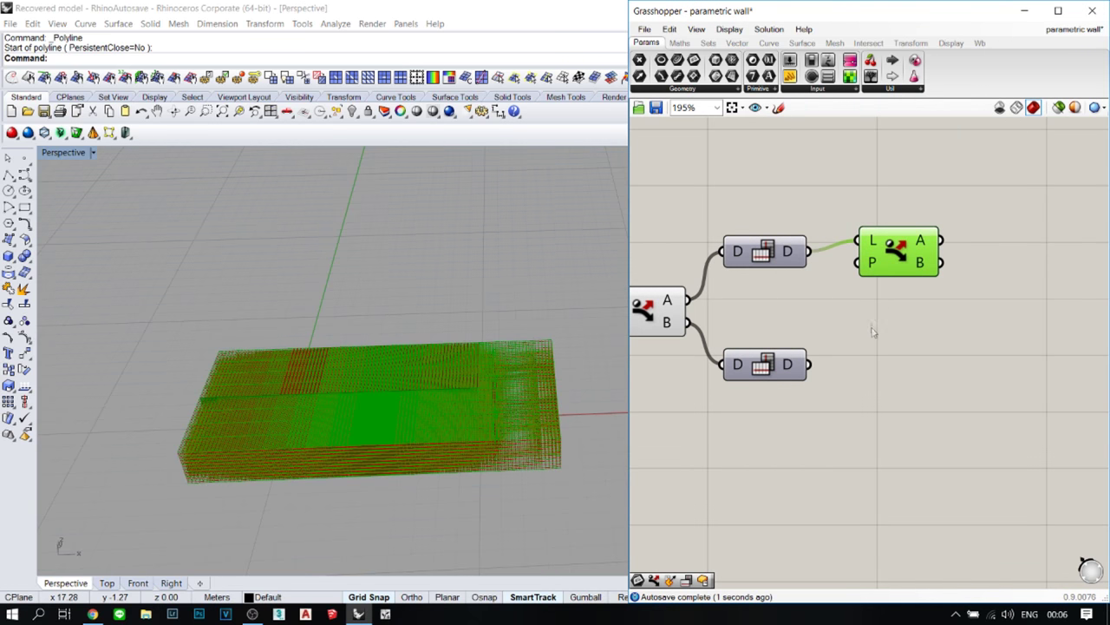
{"action": "left_click_drag", "start_coordinate": [885, 257], "coordinate": [889, 406], "text": "alt"}
{"action": "left_click", "coordinate": [857, 398]}
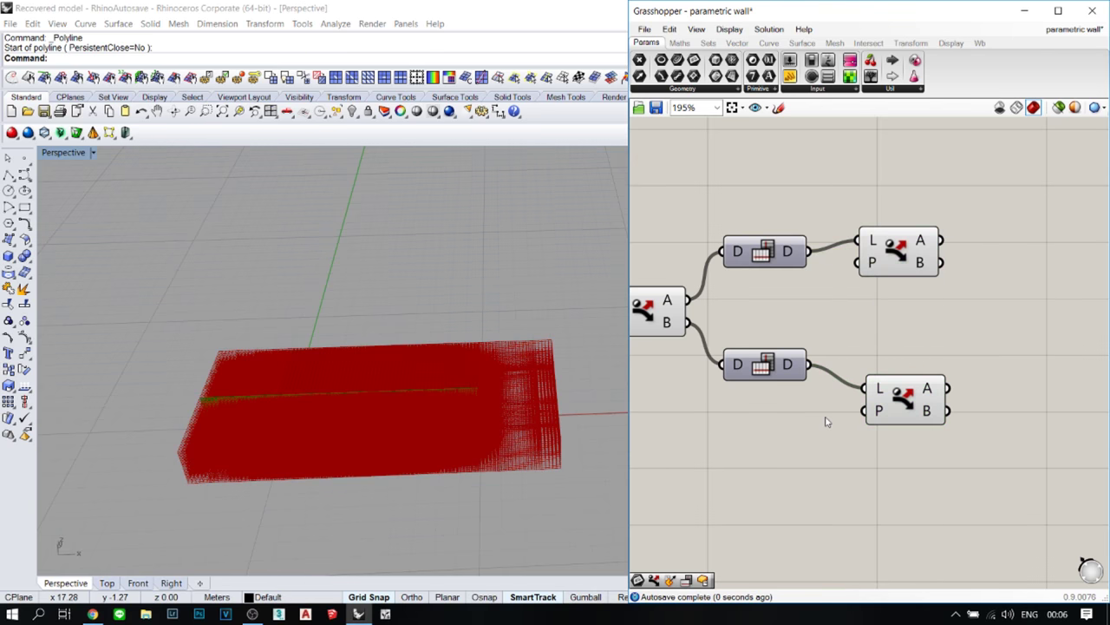
- Turn off the preview of the first Dispatch component, fed by Align Plane
{"action": "scroll", "coordinate": [788, 422], "scroll_direction": "down", "scroll_amount": 2}
{"action": "scroll", "coordinate": [846, 330], "scroll_direction": "up", "scroll_amount": 4}
{"action": "left_click", "coordinate": [844, 333]}
{"action": "middle_click", "coordinate": [864, 328]}
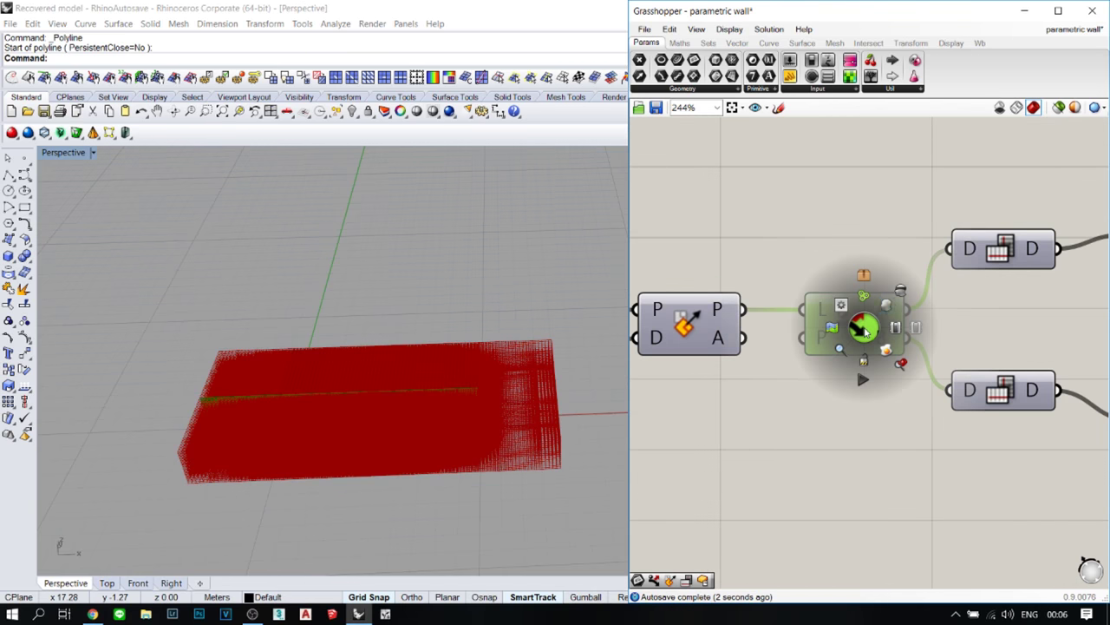
{"action": "left_click", "coordinate": [900, 292]}
- Line up the lower Dispatch copy beneath the upper one
{"action": "scroll", "coordinate": [903, 300], "scroll_direction": "down", "scroll_amount": 2}
{"action": "right_click_drag", "start_coordinate": [980, 311], "coordinate": [822, 310]}
{"action": "right_click_drag", "start_coordinate": [956, 296], "coordinate": [919, 293]}
{"action": "left_click_drag", "start_coordinate": [883, 376], "coordinate": [881, 365]}
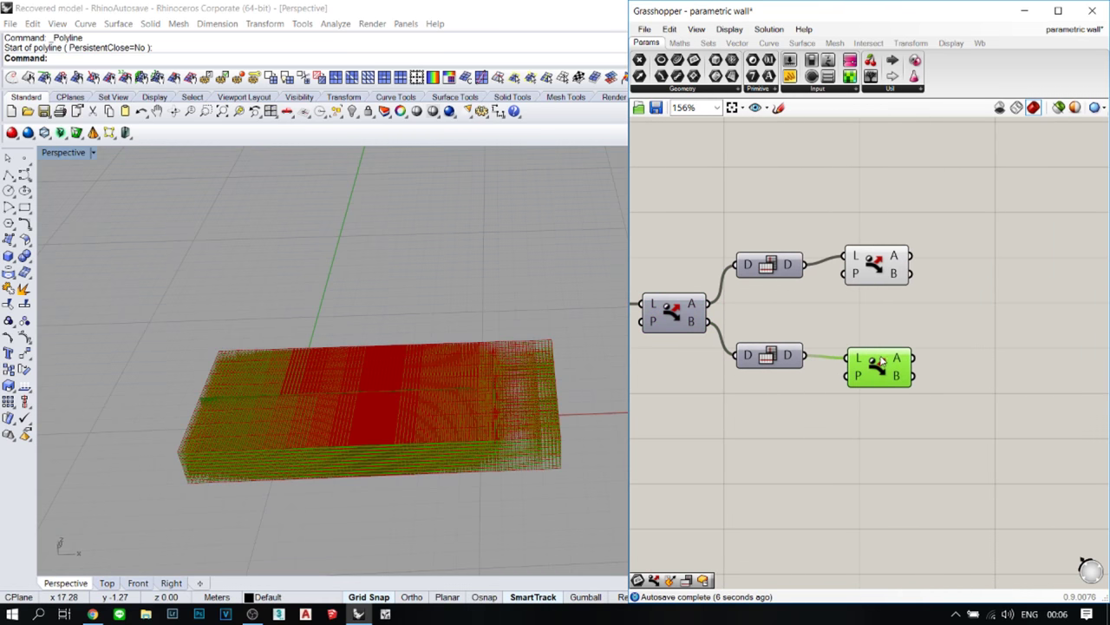
{"action": "left_click", "coordinate": [935, 345]}
- Add two Plane parameters and connect the upper Dispatch's A output to one and the lower Dispatch's B output to the other
{"action": "right_click_drag", "start_coordinate": [1032, 348], "coordinate": [907, 318]}
{"action": "double_click", "coordinate": [907, 318]}
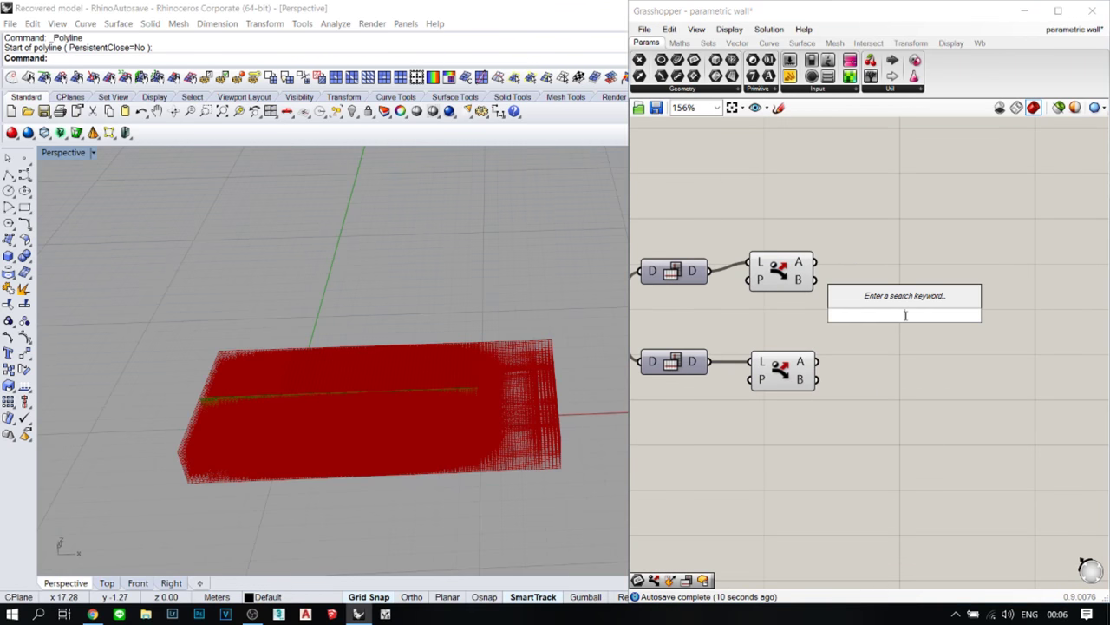
{"action": "type", "text": "plane"}
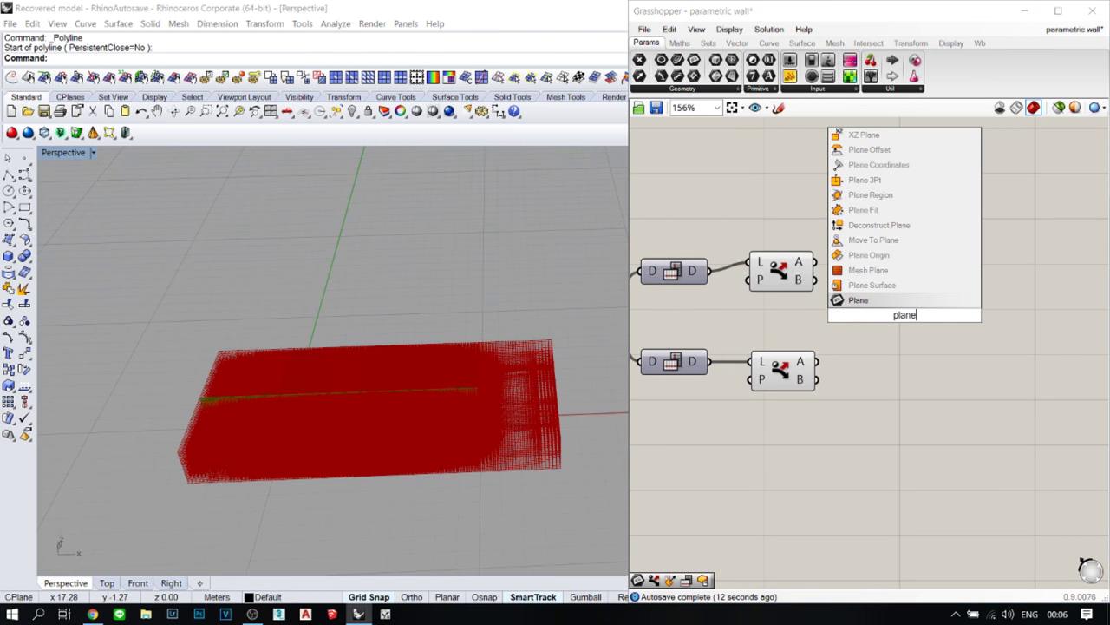
{"action": "left_click", "coordinate": [905, 301]}
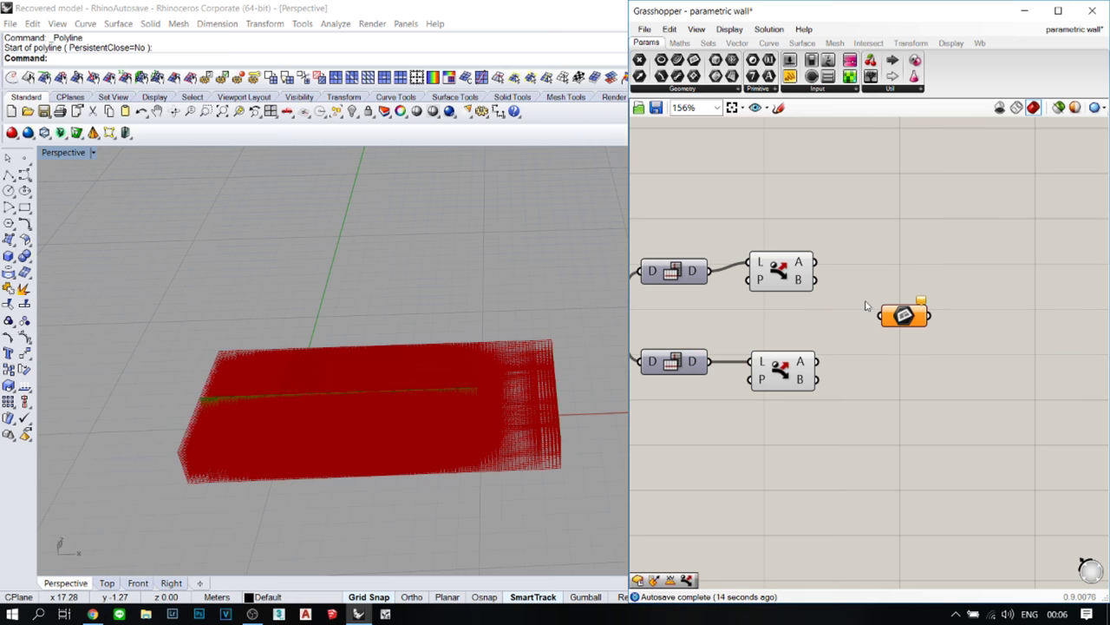
{"action": "key", "text": "ctrl+c"}
{"action": "key", "text": "ctrl+v"}
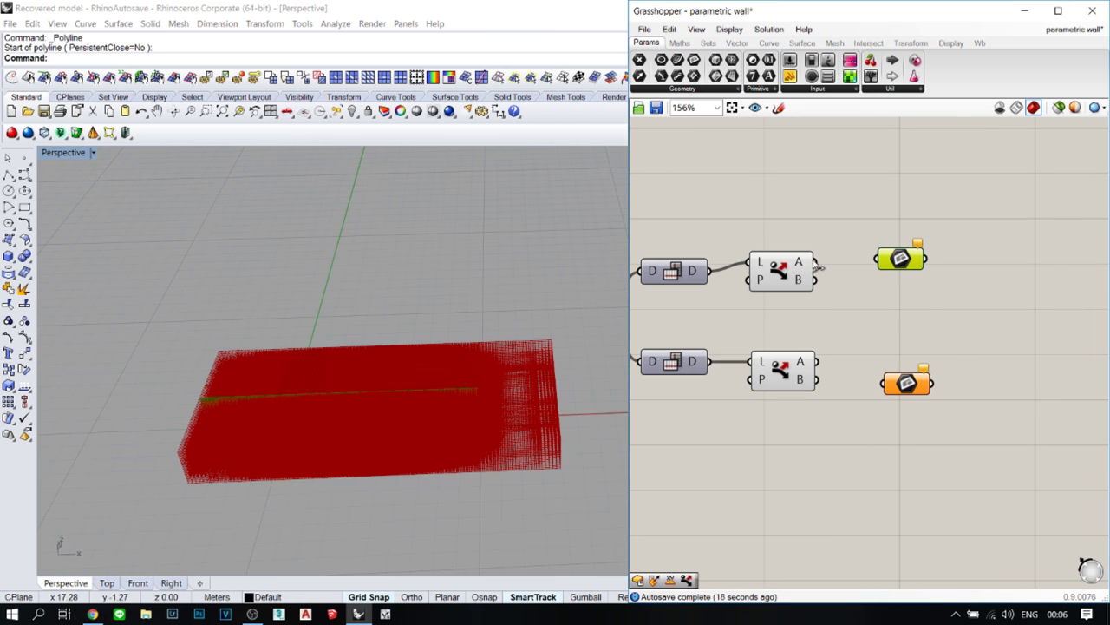
{"action": "left_click_drag", "start_coordinate": [821, 269], "coordinate": [877, 258]}
{"action": "left_click_drag", "start_coordinate": [906, 382], "coordinate": [894, 382]}
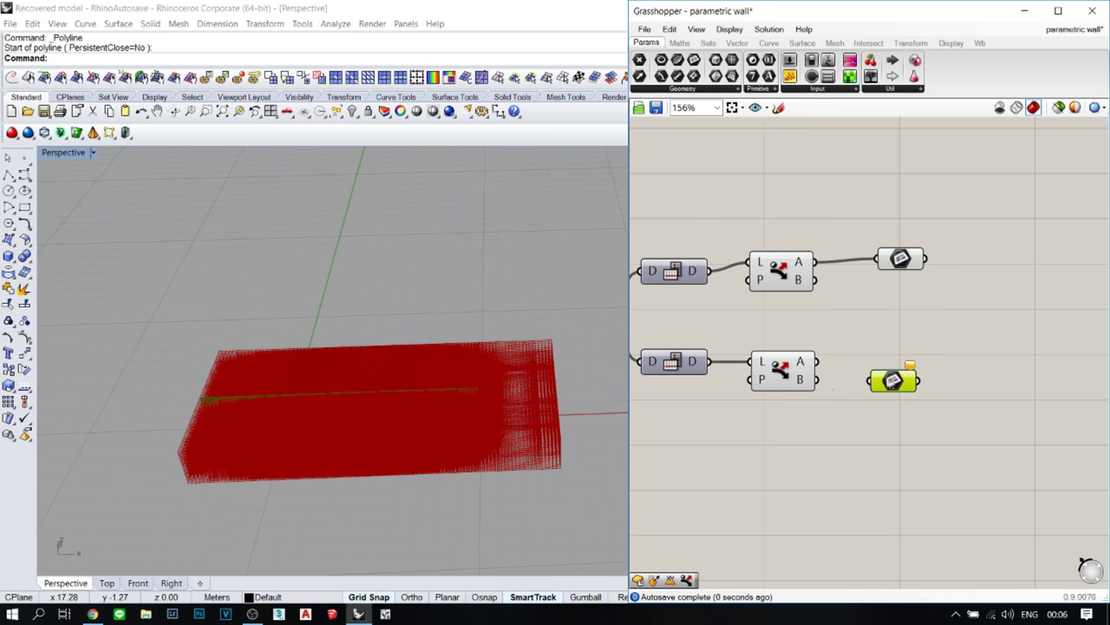
- Turn off the preview of the two Dispatch components behind the Flip Matrix components
{"action": "left_click_drag", "start_coordinate": [813, 419], "coordinate": [763, 249]}
{"action": "left_click", "coordinate": [824, 243]}
{"action": "scroll", "coordinate": [805, 336], "scroll_direction": "down", "scroll_amount": 1}
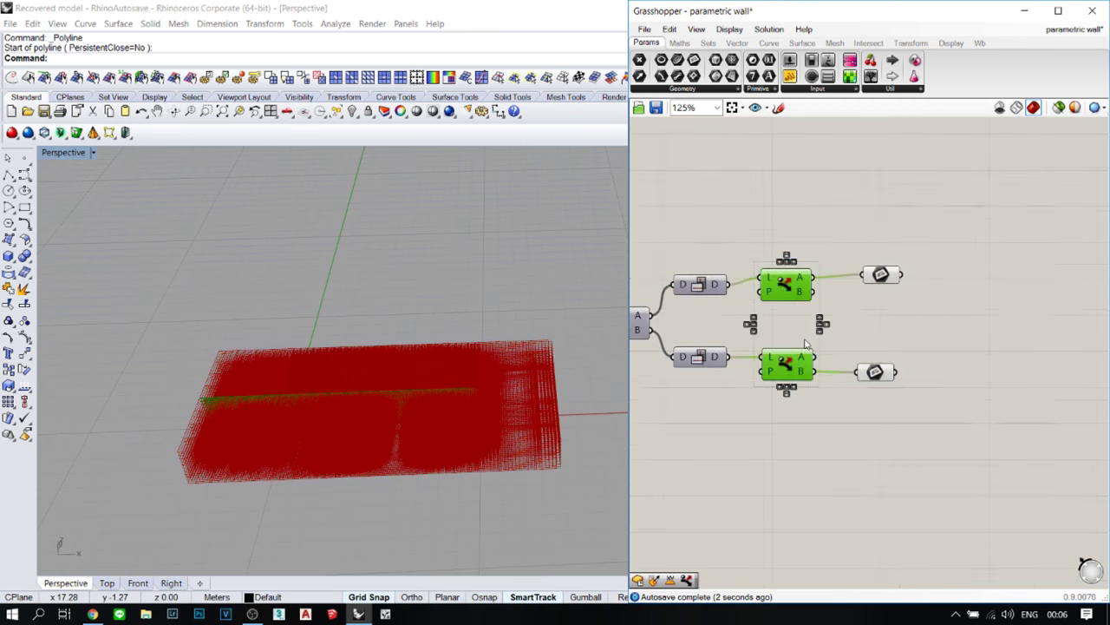
- Select both Plane parameters and examine their planes from several angles in the Perspective viewport
{"action": "left_click_drag", "start_coordinate": [902, 408], "coordinate": [863, 206]}
{"action": "scroll", "coordinate": [842, 316], "scroll_direction": "down", "scroll_amount": 1}
{"action": "scroll", "coordinate": [555, 391], "scroll_direction": "down", "scroll_amount": 2}
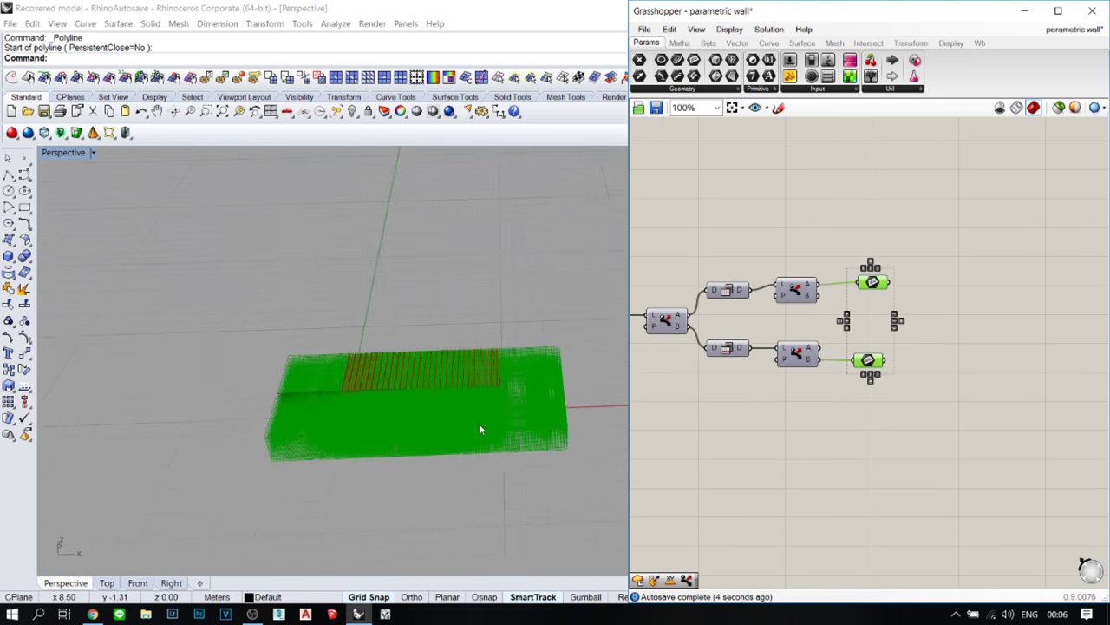
{"action": "scroll", "coordinate": [469, 423], "scroll_direction": "up", "scroll_amount": 6}
{"action": "right_click_drag", "start_coordinate": [310, 444], "coordinate": [382, 421]}
{"action": "scroll", "coordinate": [387, 415], "scroll_direction": "down", "scroll_amount": 6}
{"action": "scroll", "coordinate": [413, 334], "scroll_direction": "up", "scroll_amount": 2}
{"action": "right_click_drag", "start_coordinate": [430, 362], "coordinate": [406, 363]}
{"action": "scroll", "coordinate": [735, 351], "scroll_direction": "down", "scroll_amount": 1}
- Add a Center Box component and connect the upper Plane parameter to its B input
{"action": "right_click_drag", "start_coordinate": [796, 378], "coordinate": [915, 378]}
{"action": "scroll", "coordinate": [915, 379], "scroll_direction": "up", "scroll_amount": 5}
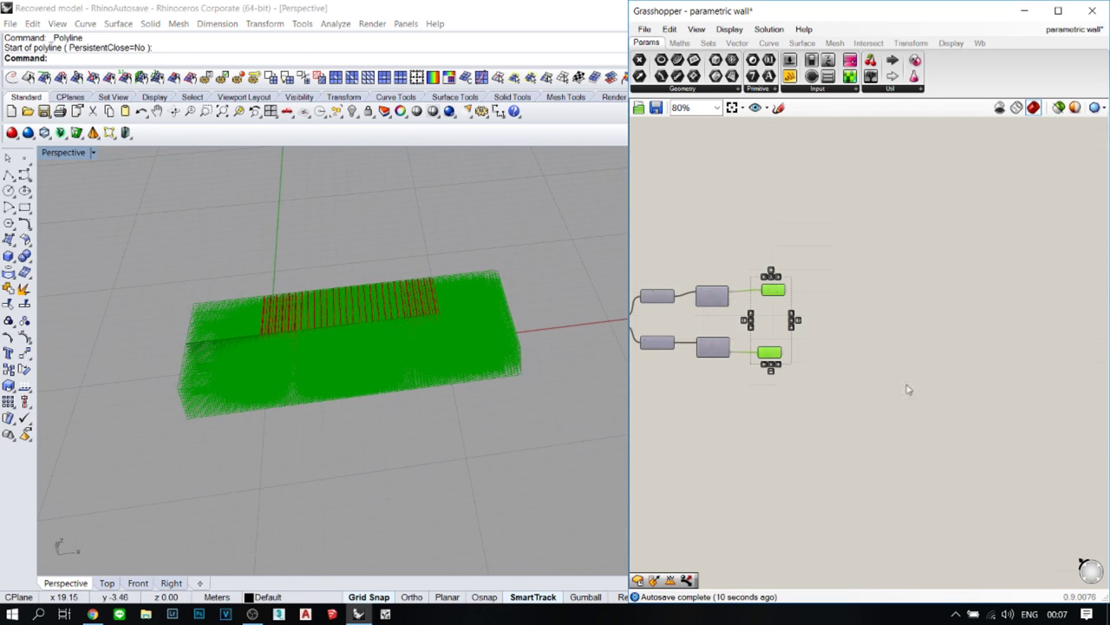
{"action": "left_click", "coordinate": [817, 336]}
{"action": "double_click", "coordinate": [817, 336]}
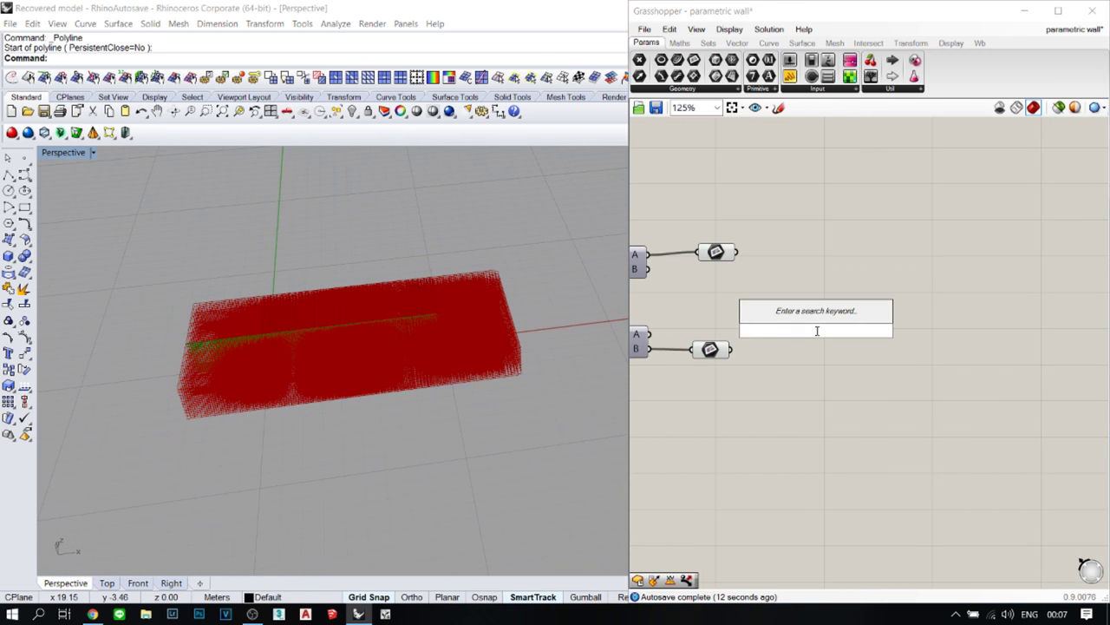
{"action": "type", "text": "cen"}
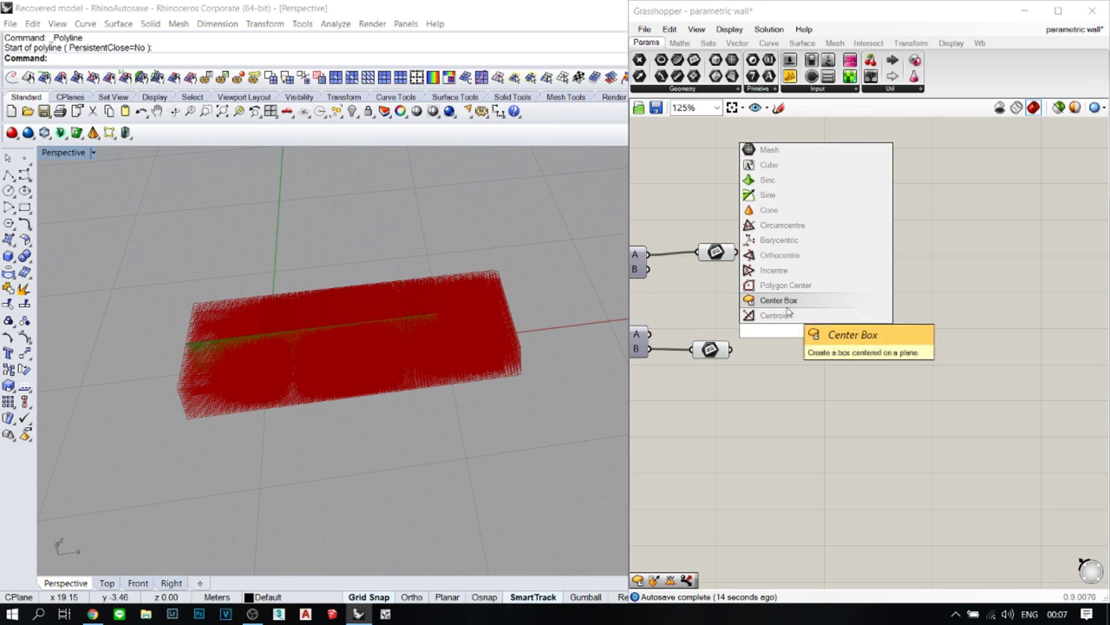
{"action": "left_click", "coordinate": [793, 303]}
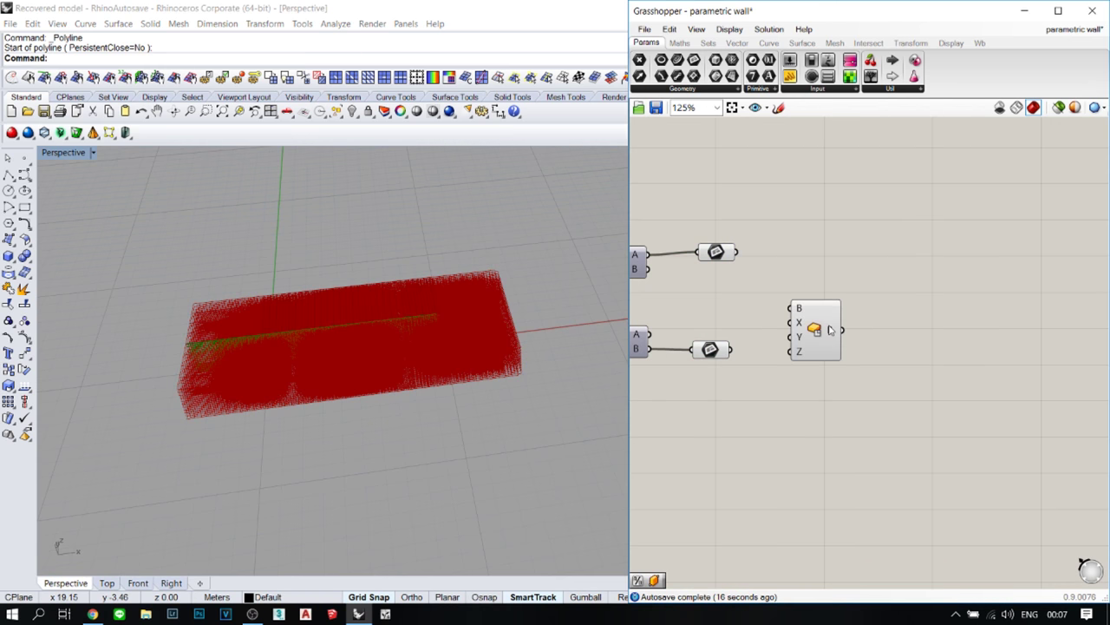
{"action": "scroll", "coordinate": [805, 290], "scroll_direction": "up", "scroll_amount": 1}
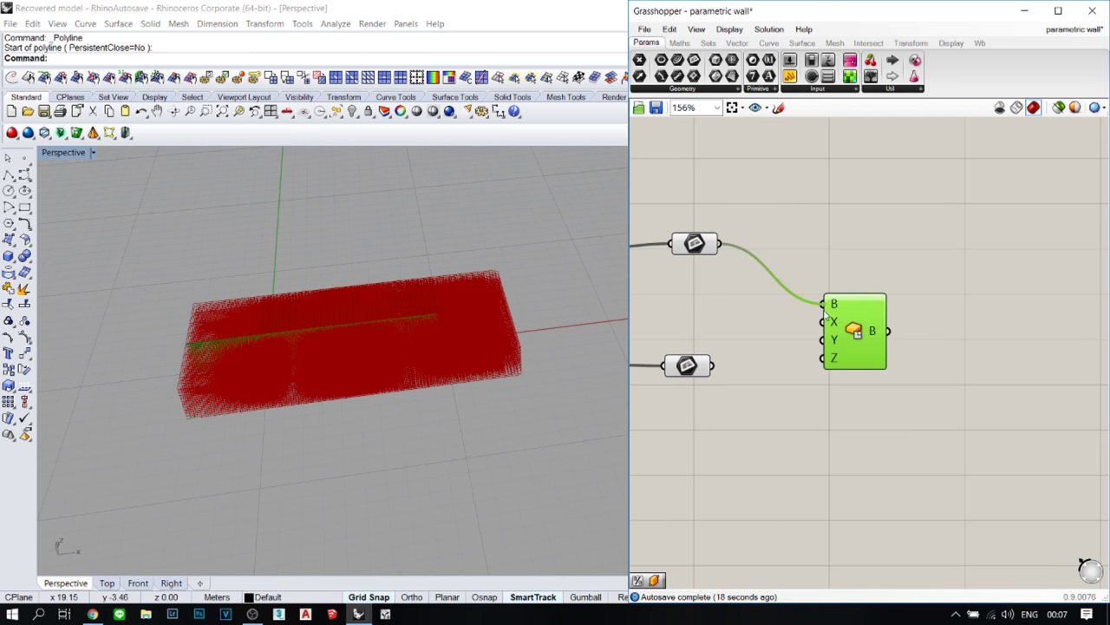
- Move the Center Box lower and connect the lower Plane parameter to its B input as a second source
{"action": "left_click", "coordinate": [784, 423]}
{"action": "left_click_drag", "start_coordinate": [850, 354], "coordinate": [829, 502]}
{"action": "scroll", "coordinate": [971, 450], "scroll_direction": "down", "scroll_amount": 3}
{"action": "right_click_drag", "start_coordinate": [971, 450], "coordinate": [963, 438]}
{"action": "scroll", "coordinate": [859, 432], "scroll_direction": "up", "scroll_amount": 2}
- Turn off the preview of both Plane parameters and inspect the Center Box geometry in the Perspective viewport
{"action": "left_click_drag", "start_coordinate": [830, 409], "coordinate": [784, 245]}
{"action": "middle_click", "coordinate": [797, 275]}
{"action": "left_click", "coordinate": [820, 249]}
{"action": "left_click", "coordinate": [913, 413]}
{"action": "left_click", "coordinate": [907, 464]}
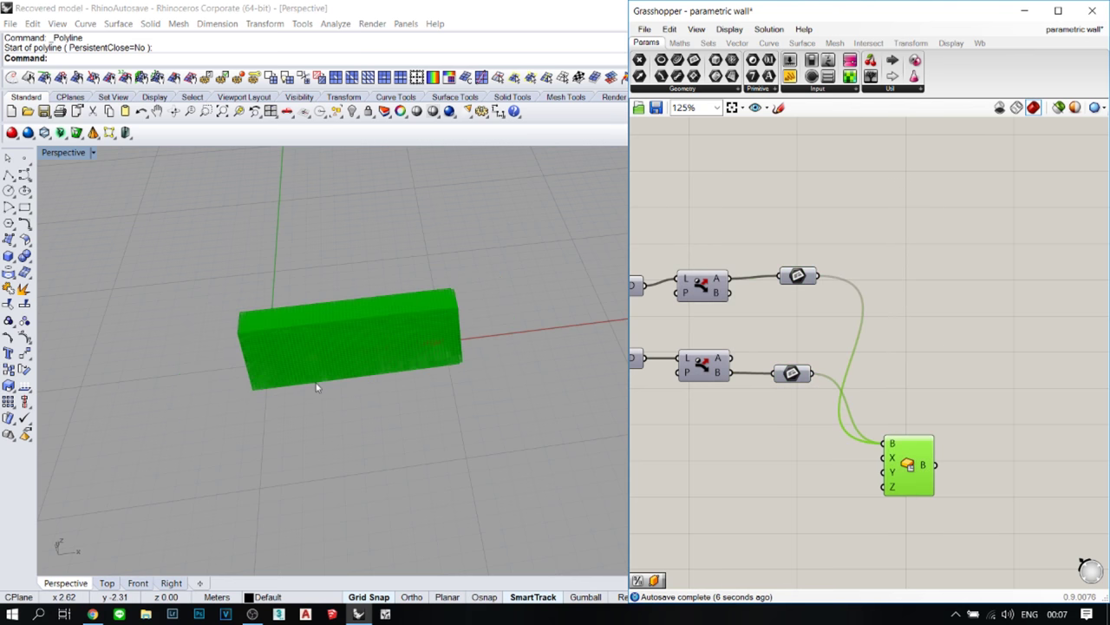
{"action": "scroll", "coordinate": [318, 384], "scroll_direction": "up", "scroll_amount": 5}
{"action": "mouse_move", "coordinate": [411, 385]}
{"action": "right_mouse_down"}
{"action": "mouse_move", "coordinate": [361, 414]}
{"action": "mouse_move", "coordinate": [228, 372]}
{"action": "mouse_move", "coordinate": [367, 390]}
{"action": "mouse_move", "coordinate": [345, 405]}
{"action": "mouse_move", "coordinate": [221, 423]}
{"action": "mouse_move", "coordinate": [414, 382]}
{"action": "right_mouse_up"}
{"action": "left_click", "coordinate": [823, 474]}
- Connect the Distance slider to the X input of Center Box and check the wall in the Perspective viewport
{"action": "scroll", "coordinate": [833, 490], "scroll_direction": "down", "scroll_amount": 1}
{"action": "right_click_drag", "start_coordinate": [833, 489], "coordinate": [904, 460]}
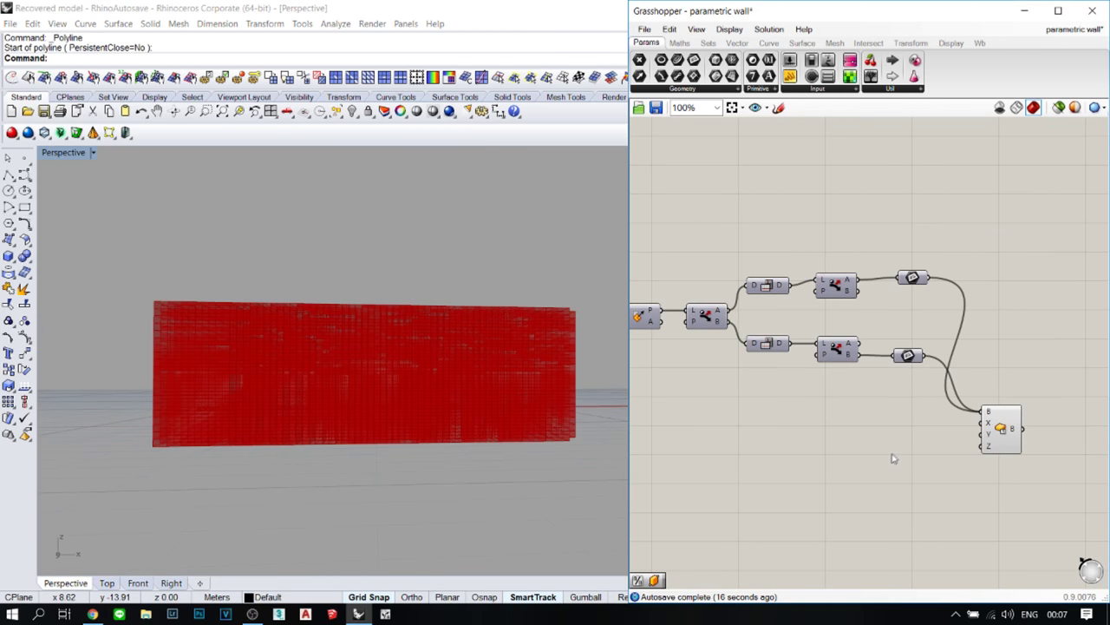
{"action": "scroll", "coordinate": [894, 455], "scroll_direction": "down", "scroll_amount": 5}
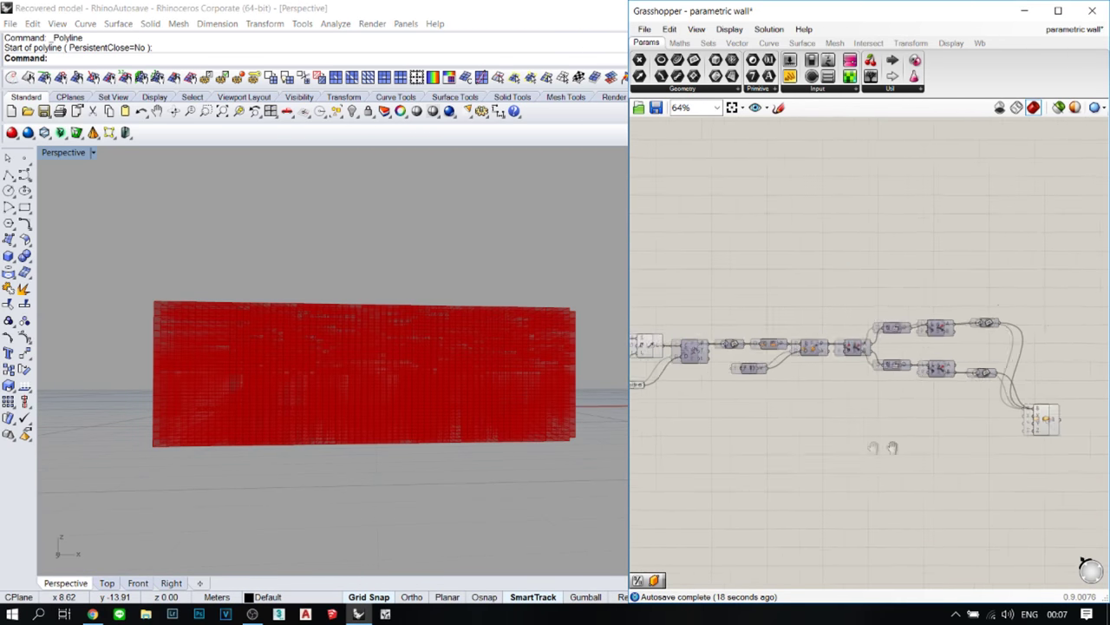
{"action": "right_click_drag", "start_coordinate": [951, 448], "coordinate": [927, 437]}
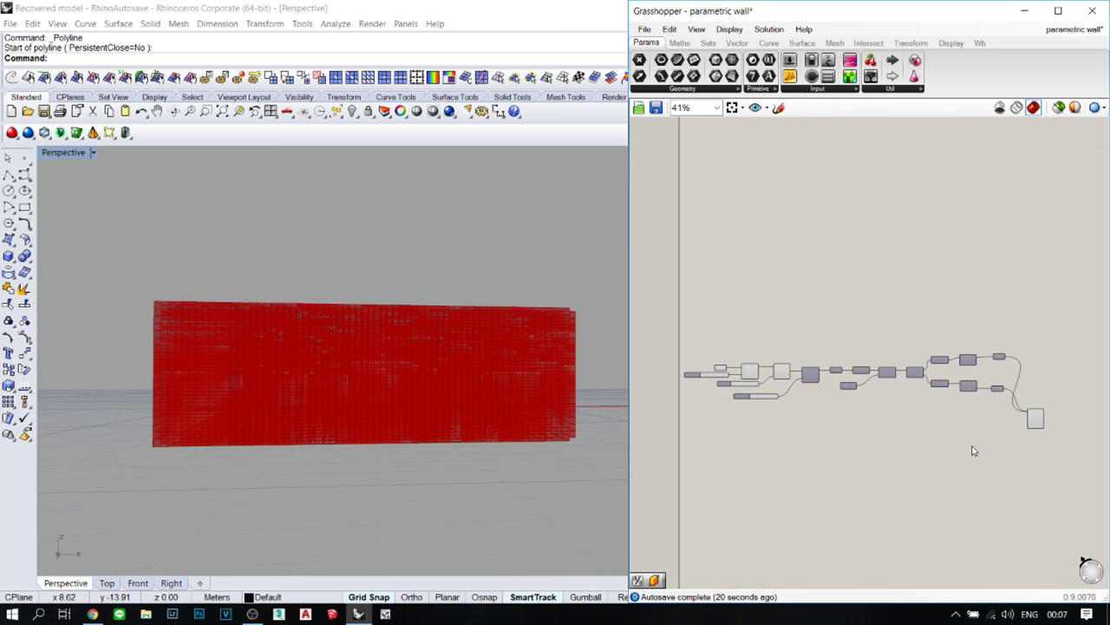
{"action": "scroll", "coordinate": [966, 421], "scroll_direction": "up", "scroll_amount": 5}
{"action": "right_click_drag", "start_coordinate": [831, 384], "coordinate": [770, 368]}
{"action": "left_click_drag", "start_coordinate": [772, 370], "coordinate": [1040, 416]}
{"action": "right_click_drag", "start_coordinate": [329, 348], "coordinate": [353, 373]}
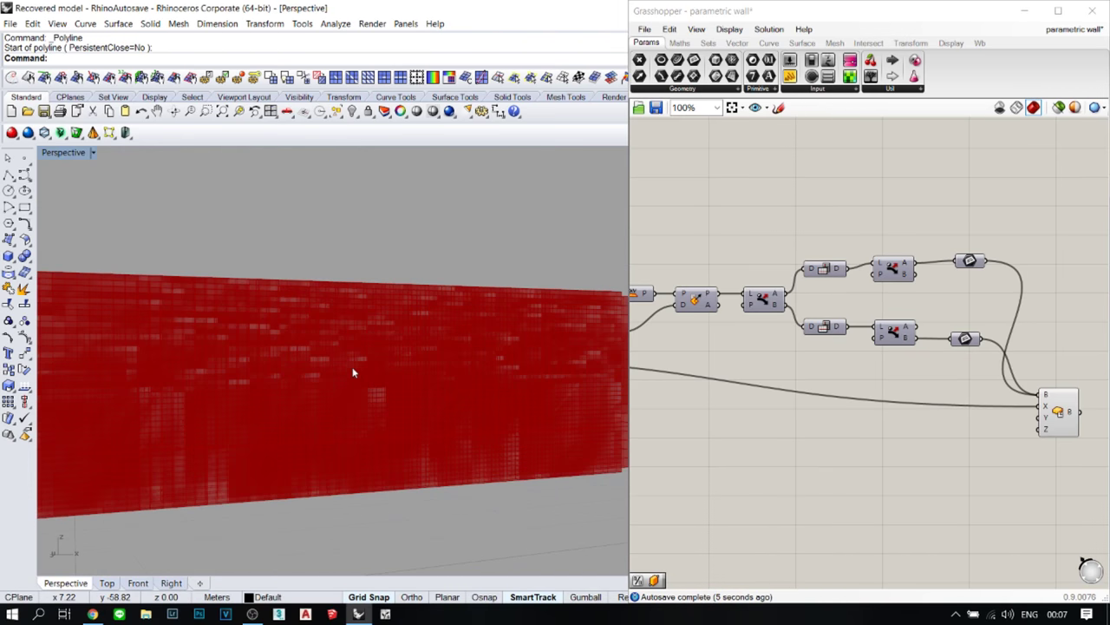
{"action": "scroll", "coordinate": [353, 373], "scroll_direction": "down", "scroll_amount": 3}
- Add a Division component and connect its R output to the Y input of Center Box
{"action": "scroll", "coordinate": [942, 434], "scroll_direction": "up", "scroll_amount": 4}
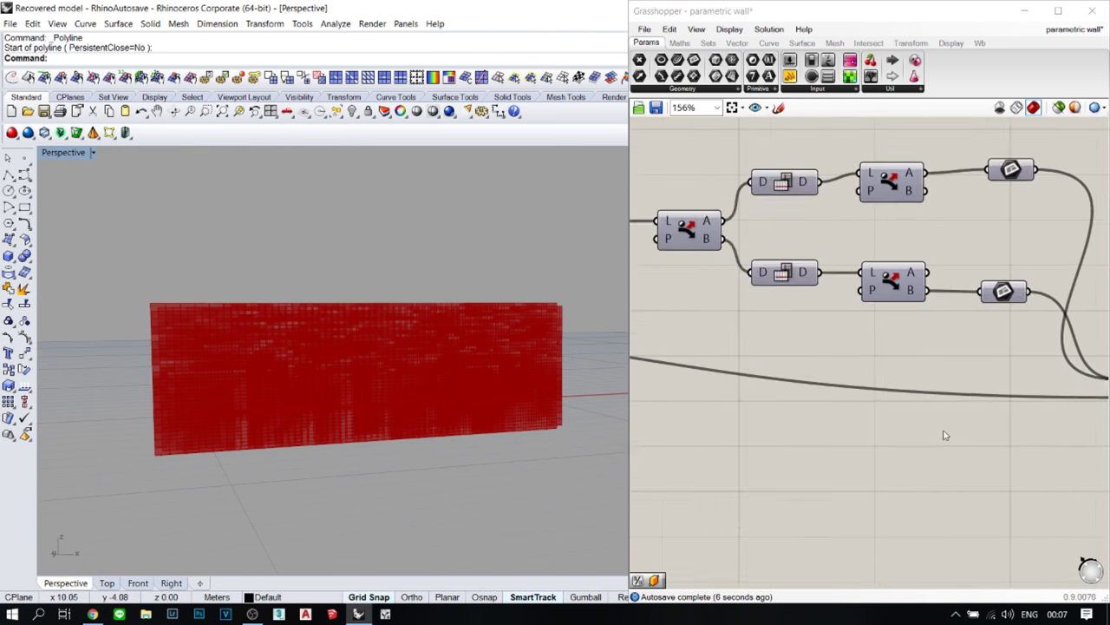
{"action": "double_click", "coordinate": [871, 434]}
{"action": "type", "text": "divi"}
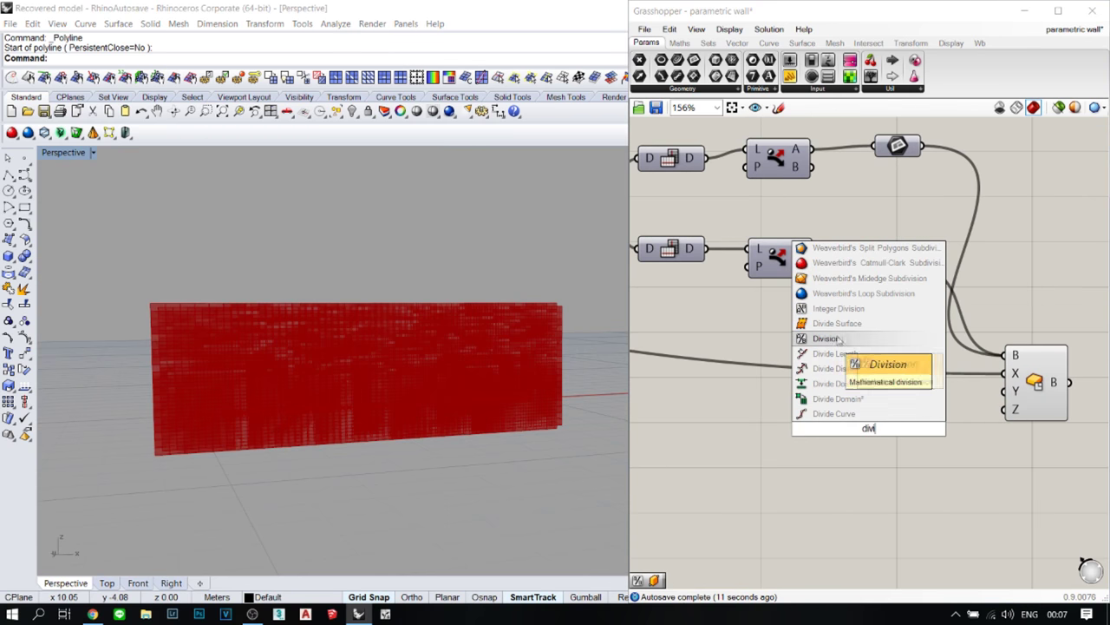
{"action": "left_click", "coordinate": [838, 339]}
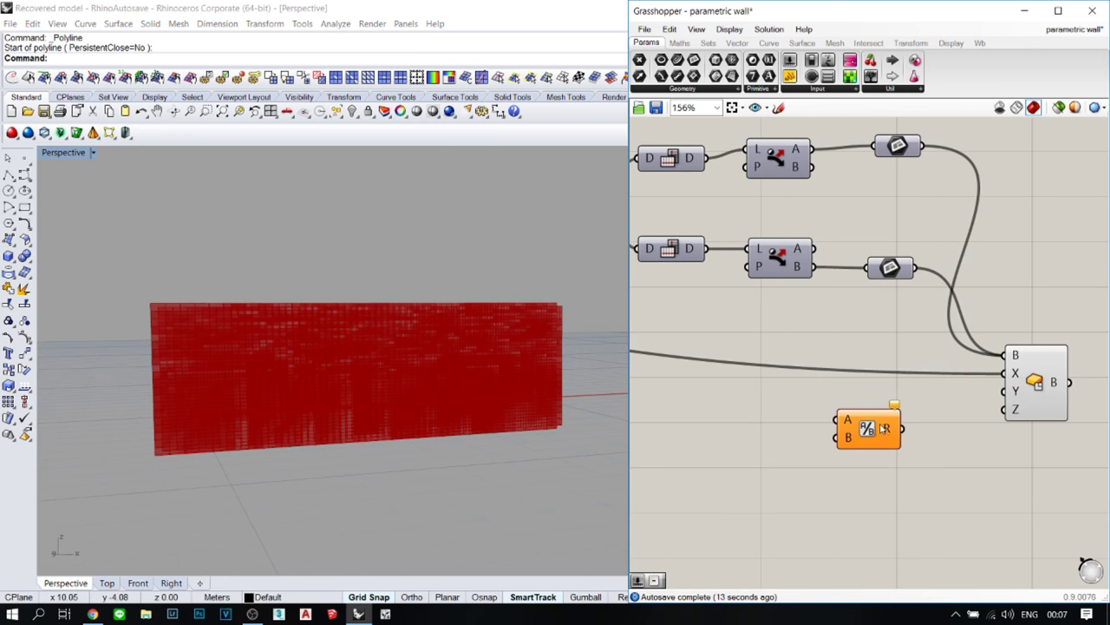
{"action": "scroll", "coordinate": [884, 429], "scroll_direction": "up", "scroll_amount": 2}
{"action": "scroll", "coordinate": [1065, 392], "scroll_direction": "down", "scroll_amount": 2}
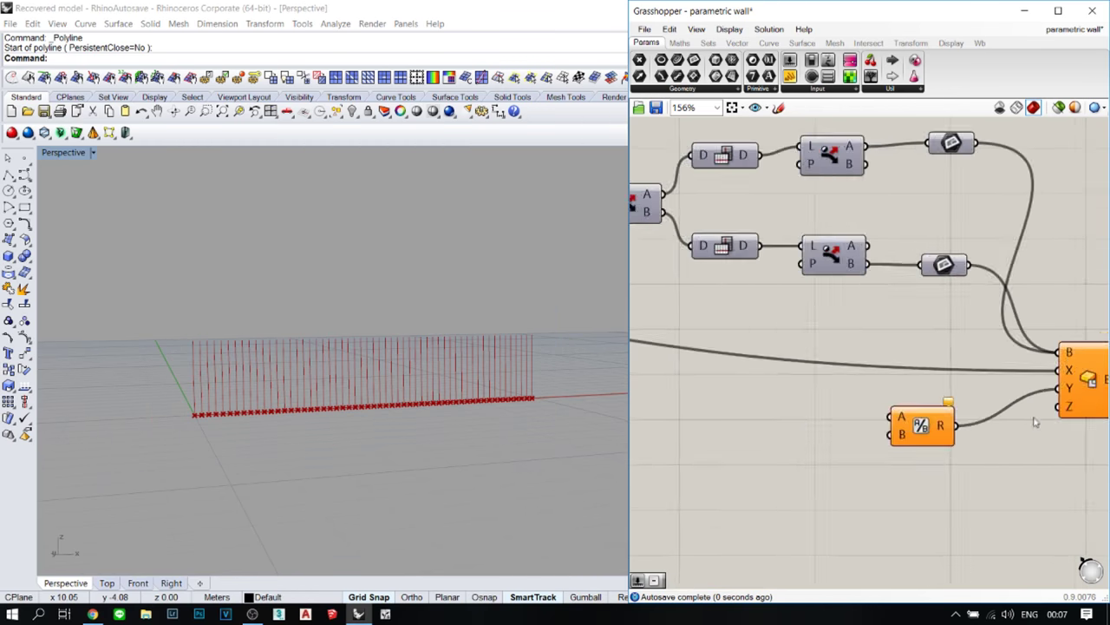
{"action": "left_click", "coordinate": [935, 428]}
- Add number sliders of 2 and 0.210 and connect them to the Division's B and A inputs respectively
{"action": "double_click", "coordinate": [787, 466]}
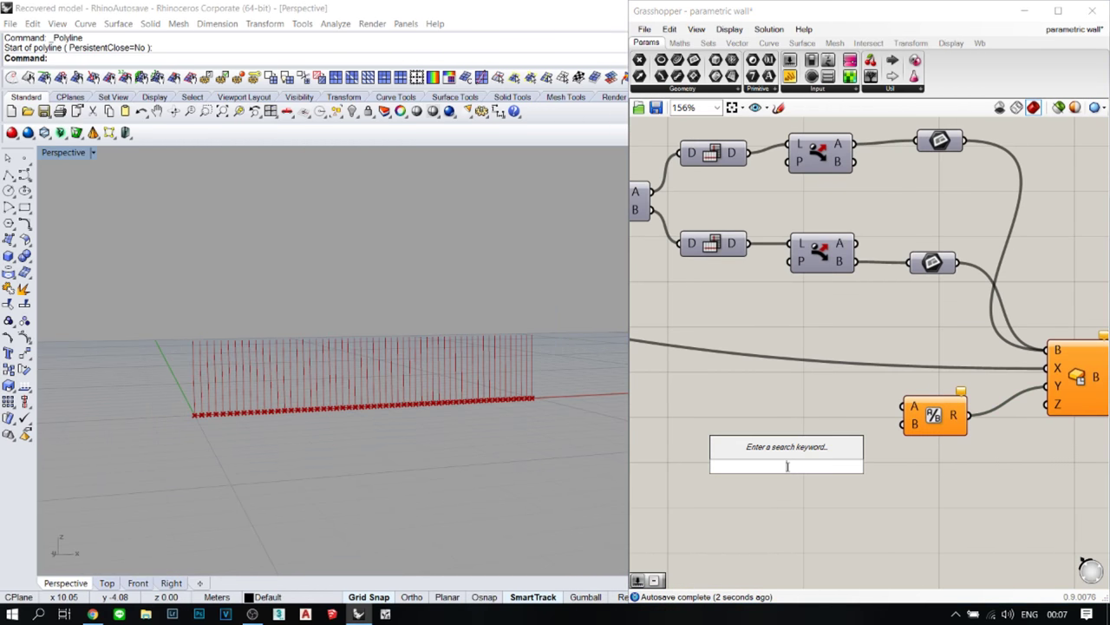
{"action": "type", "text": "2"}
{"action": "key", "text": "Return"}
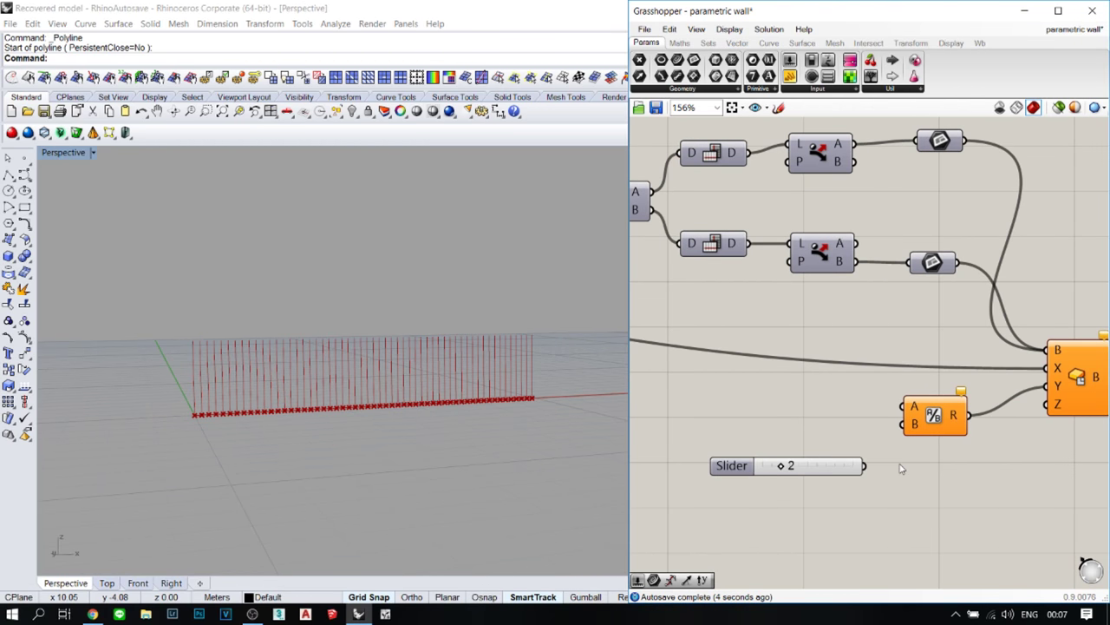
{"action": "double_click", "coordinate": [779, 420]}
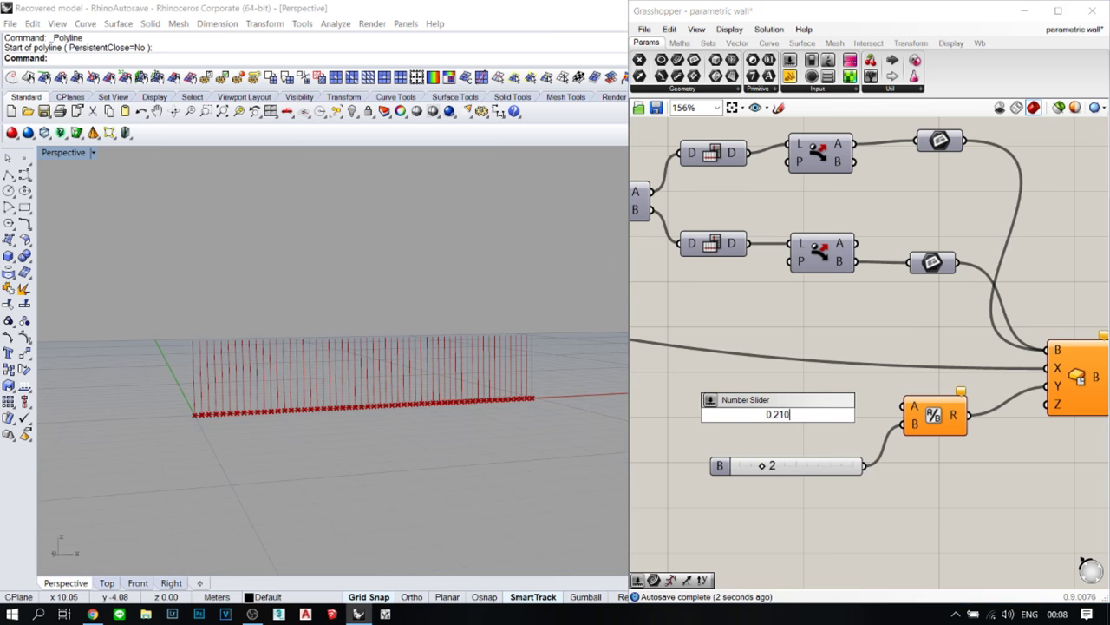
{"action": "key", "text": "Return"}
{"action": "left_click_drag", "start_coordinate": [896, 414], "coordinate": [831, 412]}
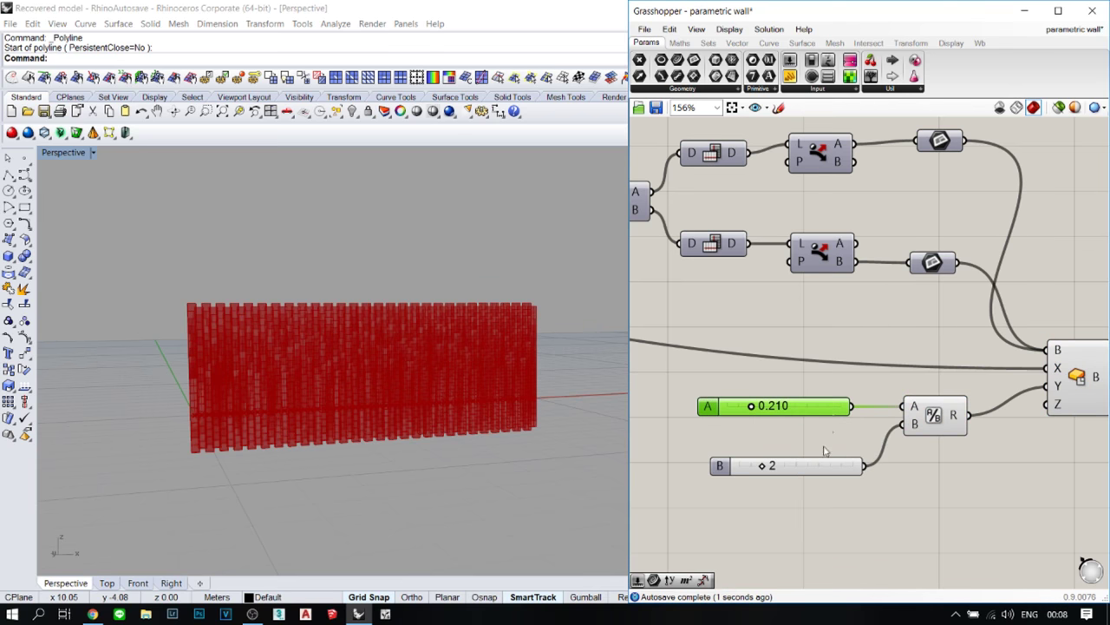
{"action": "left_click", "coordinate": [825, 450]}
- Examine the wall's boxes up close in the Perspective viewport, selecting the Center Box component
{"action": "scroll", "coordinate": [397, 375], "scroll_direction": "up", "scroll_amount": 10}
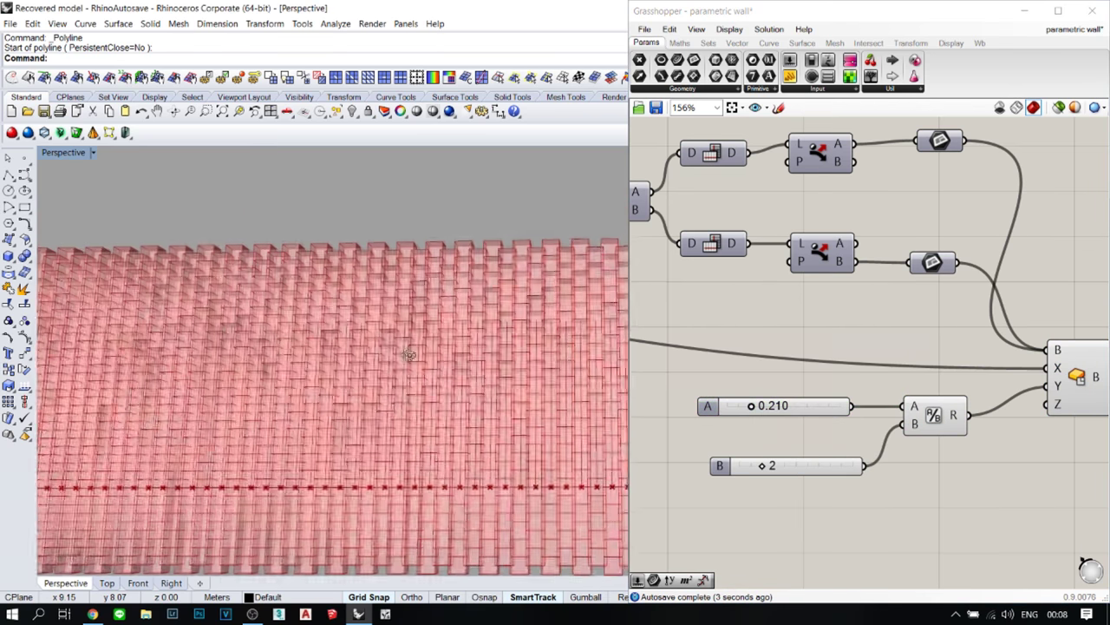
{"action": "right_click_drag", "start_coordinate": [409, 354], "coordinate": [475, 378]}
{"action": "left_click", "coordinate": [1076, 380]}
{"action": "scroll", "coordinate": [469, 332], "scroll_direction": "up", "scroll_amount": 1}
{"action": "left_click", "coordinate": [722, 370]}
- Add a second Division component below the Distance slider
{"action": "scroll", "coordinate": [719, 370], "scroll_direction": "down", "scroll_amount": 2}
{"action": "scroll", "coordinate": [720, 377], "scroll_direction": "down", "scroll_amount": 1}
{"action": "right_click_drag", "start_coordinate": [720, 376], "coordinate": [793, 379]}
{"action": "scroll", "coordinate": [717, 462], "scroll_direction": "down", "scroll_amount": 3}
{"action": "right_click_drag", "start_coordinate": [717, 462], "coordinate": [930, 442]}
{"action": "scroll", "coordinate": [811, 395], "scroll_direction": "up", "scroll_amount": 5}
{"action": "scroll", "coordinate": [841, 395], "scroll_direction": "up", "scroll_amount": 2}
{"action": "double_click", "coordinate": [786, 425]}
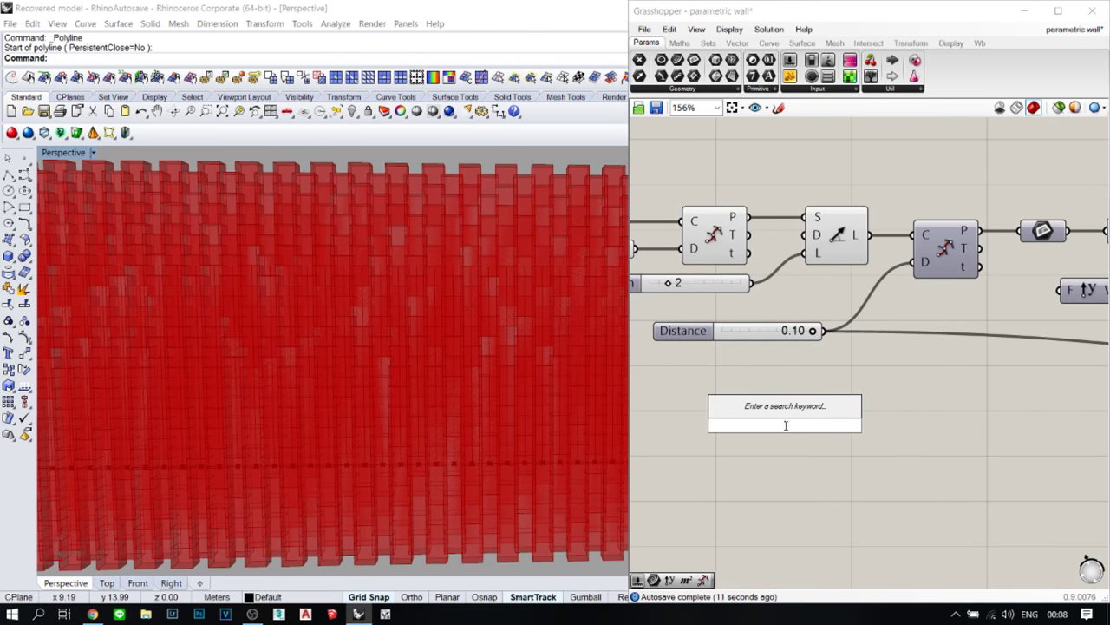
{"action": "type", "text": "divi"}
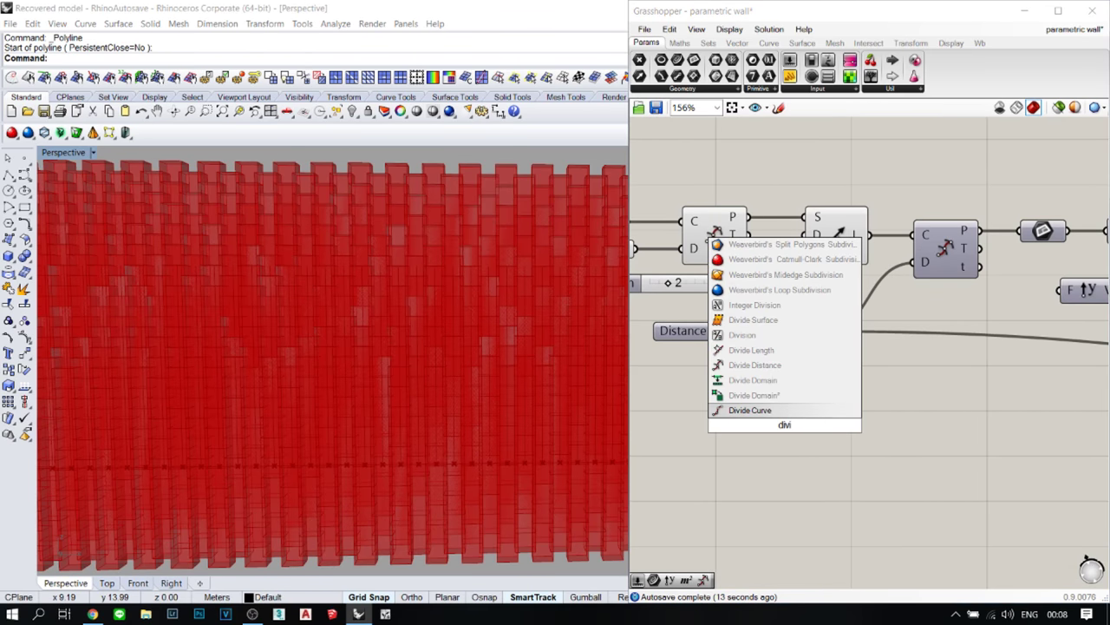
{"action": "left_click", "coordinate": [755, 337]}
{"action": "scroll", "coordinate": [787, 402], "scroll_direction": "up", "scroll_amount": 1}
{"action": "left_click_drag", "start_coordinate": [804, 442], "coordinate": [900, 431]}
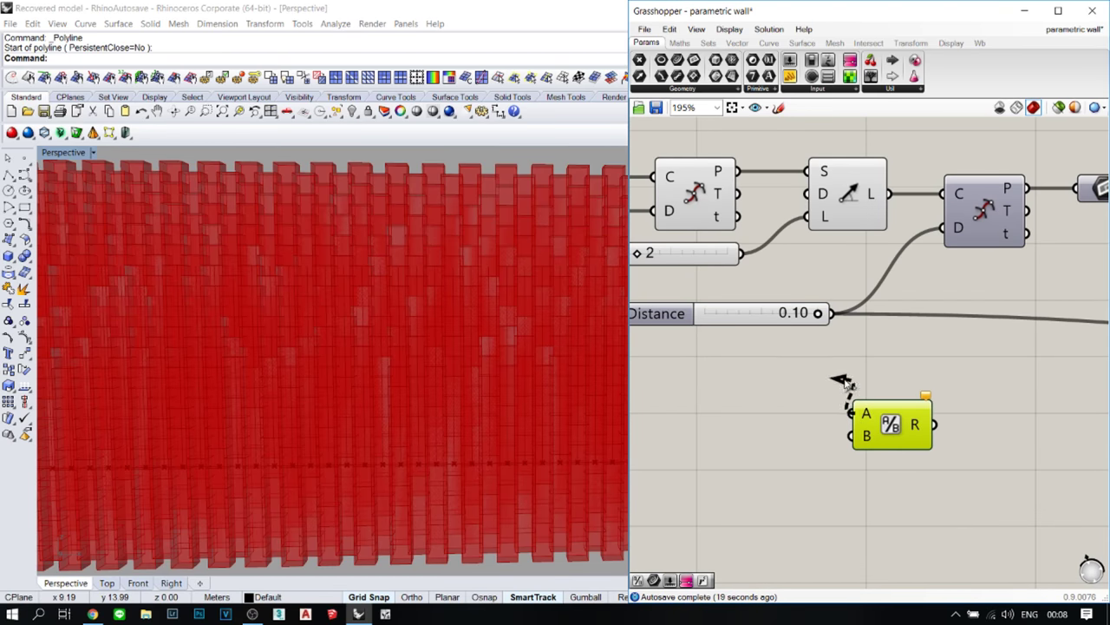
- Connect a new number slider of 2 to the new Division's B input and the Distance slider to its A input
{"action": "double_click", "coordinate": [784, 462]}
{"action": "key", "text": "Return"}
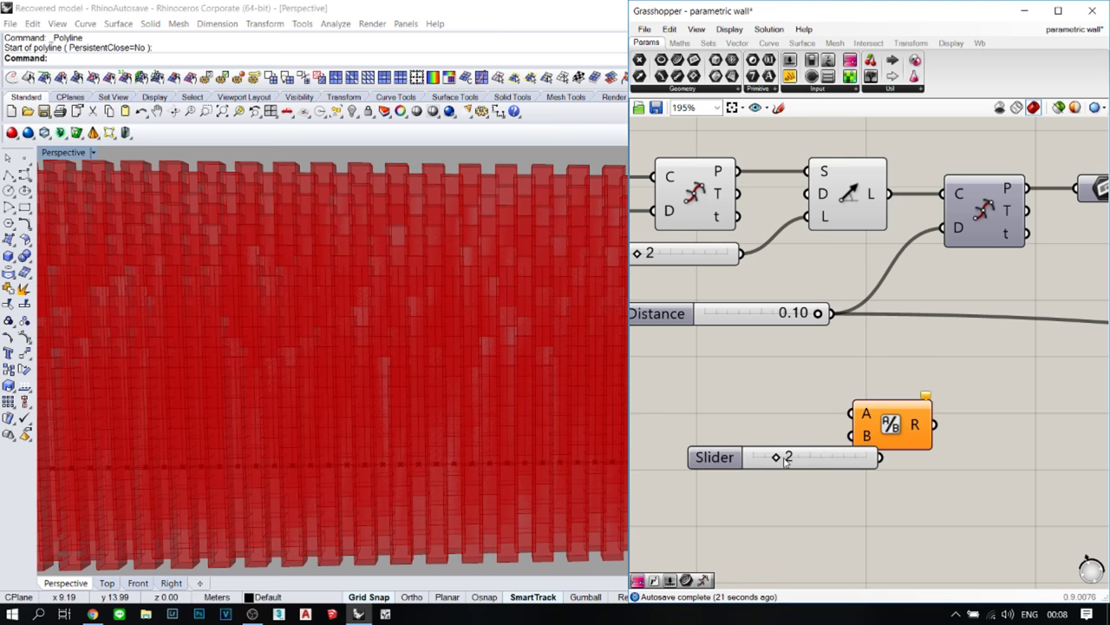
{"action": "left_click_drag", "start_coordinate": [809, 463], "coordinate": [761, 447]}
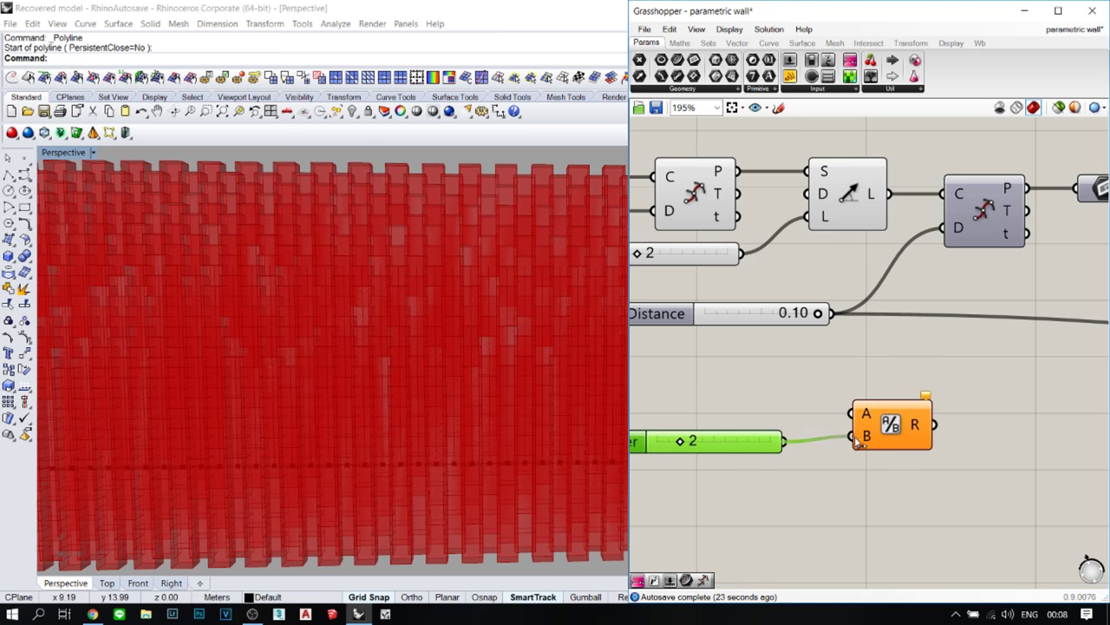
{"action": "left_click_drag", "start_coordinate": [858, 442], "coordinate": [885, 413]}
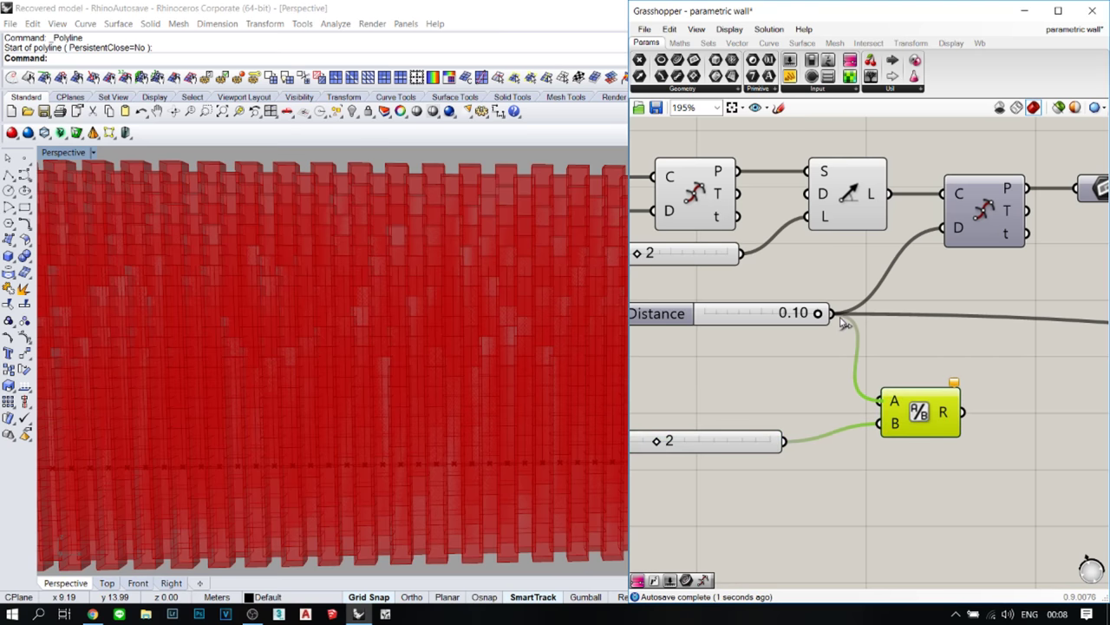
{"action": "left_click", "coordinate": [885, 475]}
- Connect the new Division's R output to the Z input of Center Box
{"action": "scroll", "coordinate": [889, 475], "scroll_direction": "down", "scroll_amount": 3}
{"action": "right_click_drag", "start_coordinate": [978, 488], "coordinate": [860, 462]}
{"action": "scroll", "coordinate": [861, 462], "scroll_direction": "up", "scroll_amount": 1}
{"action": "left_click_drag", "start_coordinate": [814, 417], "coordinate": [991, 439]}
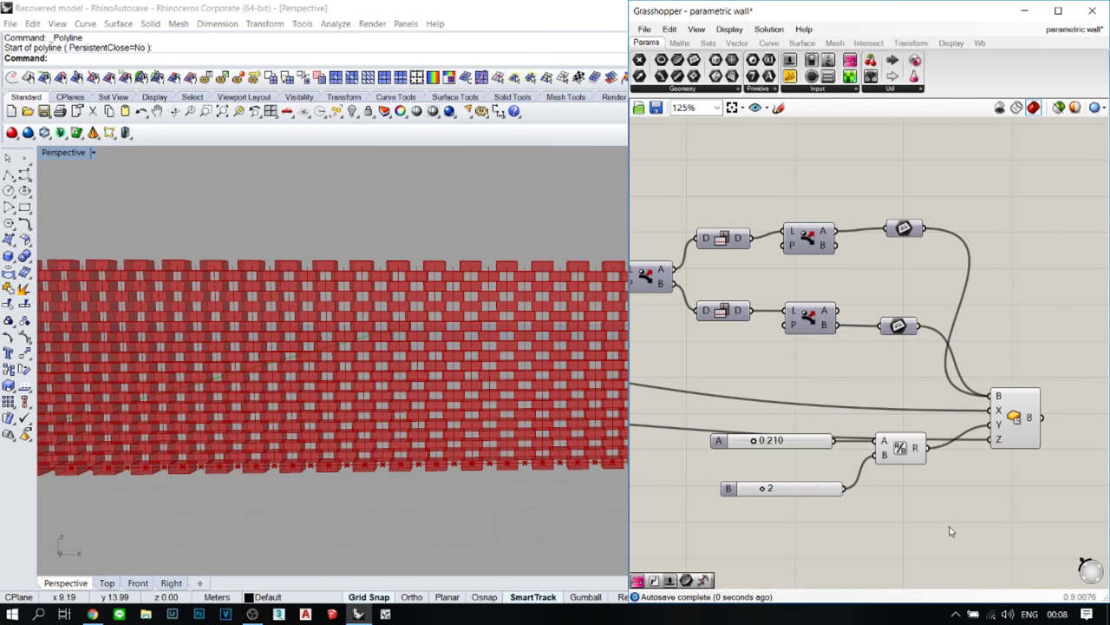
- Turn off the preview of the Line SDL component and the first Divide Distance component
{"action": "scroll", "coordinate": [309, 405], "scroll_direction": "up", "scroll_amount": 6}
{"action": "scroll", "coordinate": [308, 406], "scroll_direction": "down", "scroll_amount": 3}
{"action": "right_click_drag", "start_coordinate": [308, 405], "coordinate": [476, 385]}
{"action": "scroll", "coordinate": [400, 350], "scroll_direction": "up", "scroll_amount": 2}
{"action": "scroll", "coordinate": [698, 384], "scroll_direction": "down", "scroll_amount": 2}
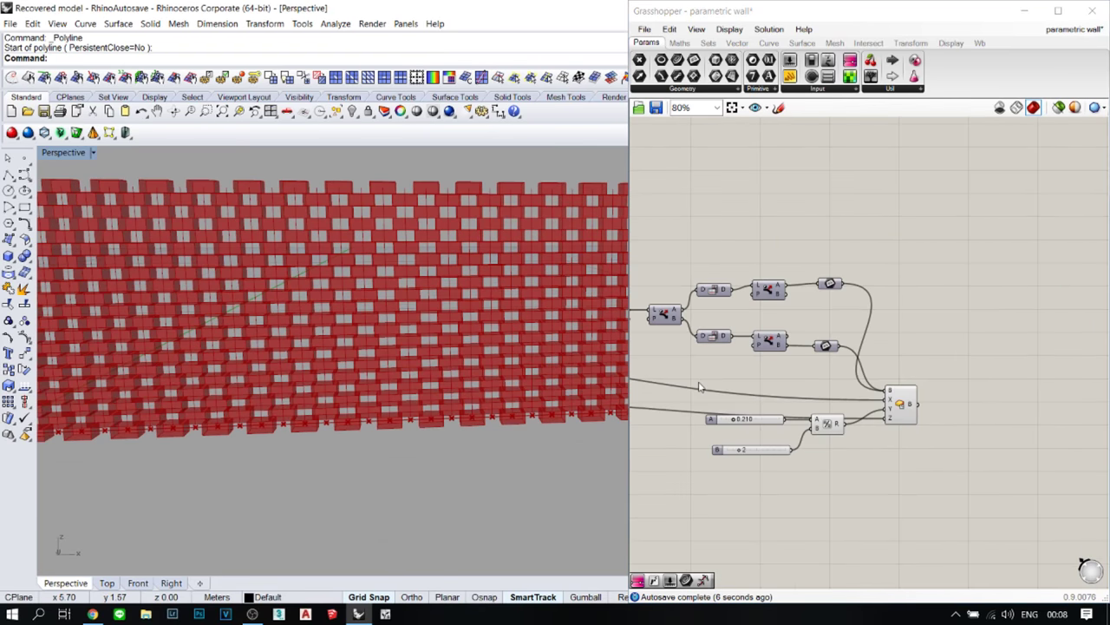
{"action": "right_click_drag", "start_coordinate": [700, 389], "coordinate": [930, 393]}
{"action": "scroll", "coordinate": [685, 325], "scroll_direction": "up", "scroll_amount": 5}
{"action": "left_click", "coordinate": [820, 334]}
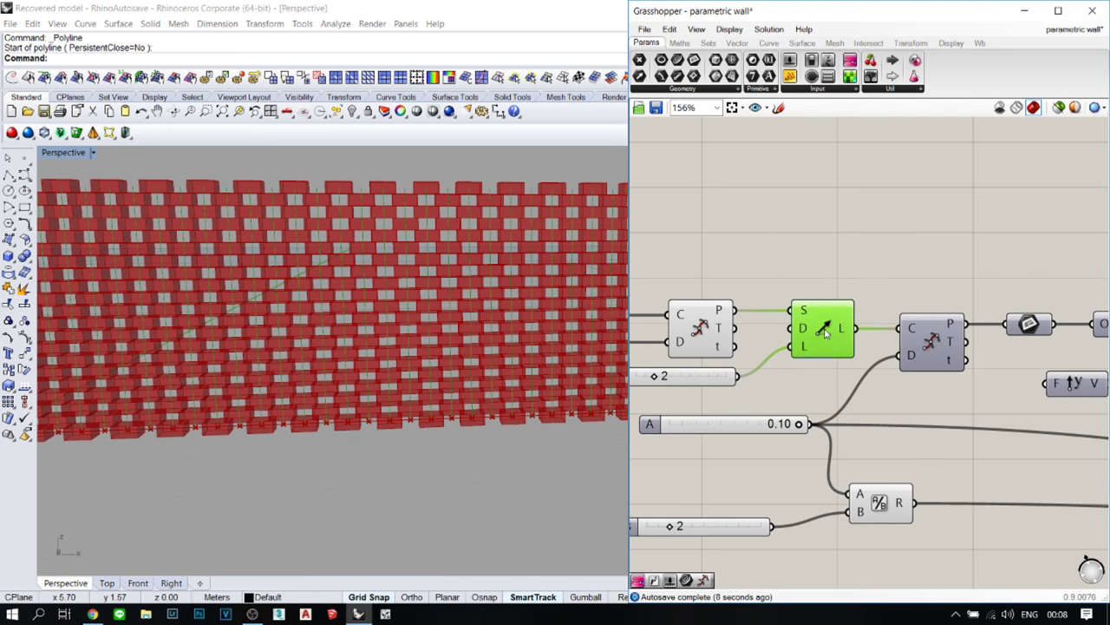
{"action": "key", "text": "space"}
{"action": "left_click", "coordinate": [701, 328]}
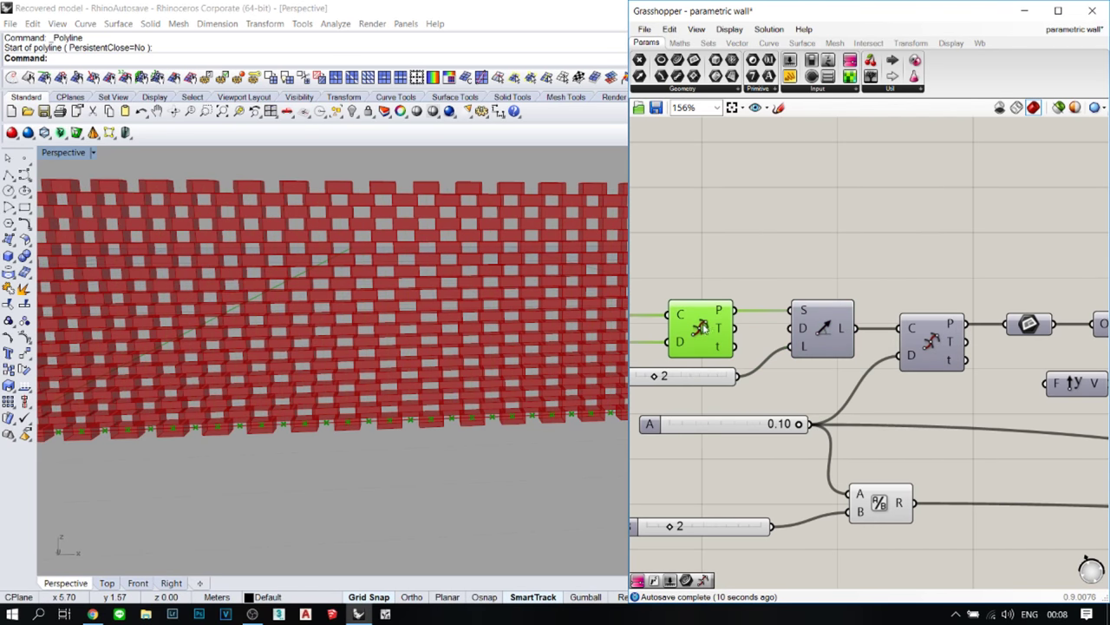
{"action": "key", "text": "space"}
{"action": "left_click", "coordinate": [740, 288]}
- Examine the bricks generated by Center Box up close in the Perspective viewport
{"action": "scroll", "coordinate": [753, 325], "scroll_direction": "down", "scroll_amount": 4}
{"action": "right_click_drag", "start_coordinate": [981, 399], "coordinate": [788, 367]}
{"action": "scroll", "coordinate": [940, 359], "scroll_direction": "up", "scroll_amount": 2}
{"action": "left_click", "coordinate": [1015, 357]}
{"action": "right_click_drag", "start_coordinate": [509, 350], "coordinate": [463, 320]}
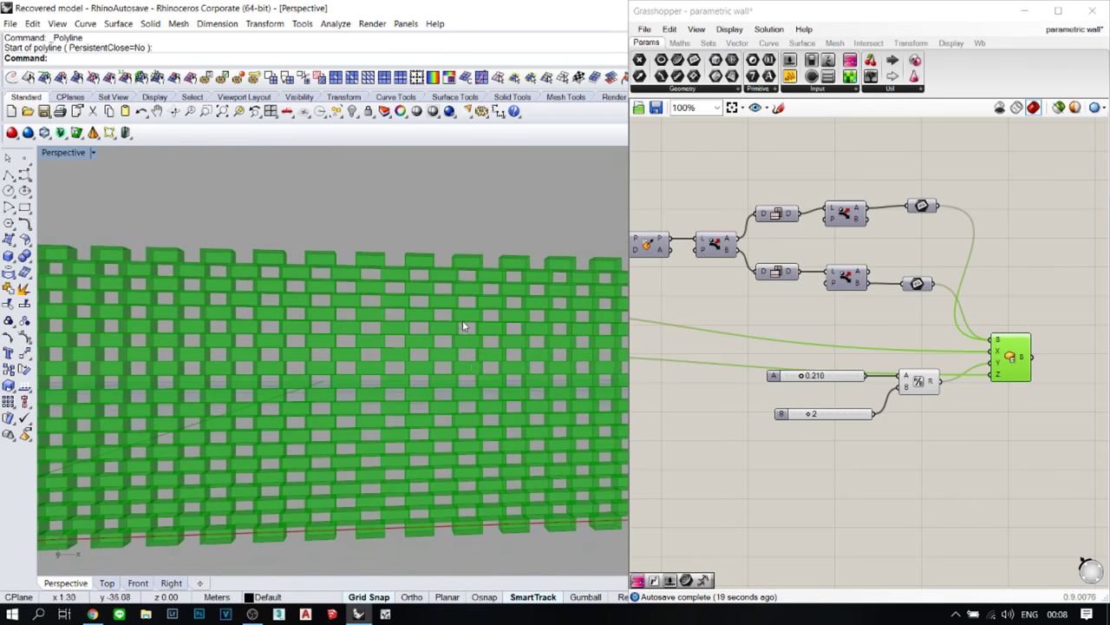
{"action": "scroll", "coordinate": [462, 320], "scroll_direction": "up", "scroll_amount": 6}
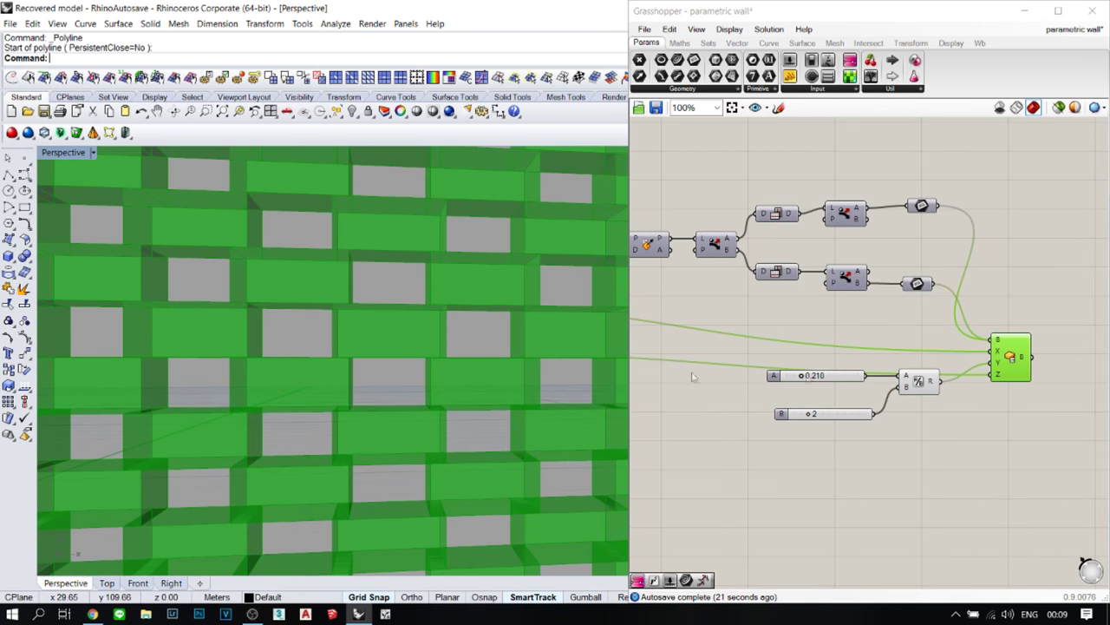
{"action": "left_click", "coordinate": [918, 449]}
- Try the Y-dimension slider A at 0.195 and restore it to 0.210
{"action": "scroll", "coordinate": [802, 368], "scroll_direction": "up", "scroll_amount": 6}
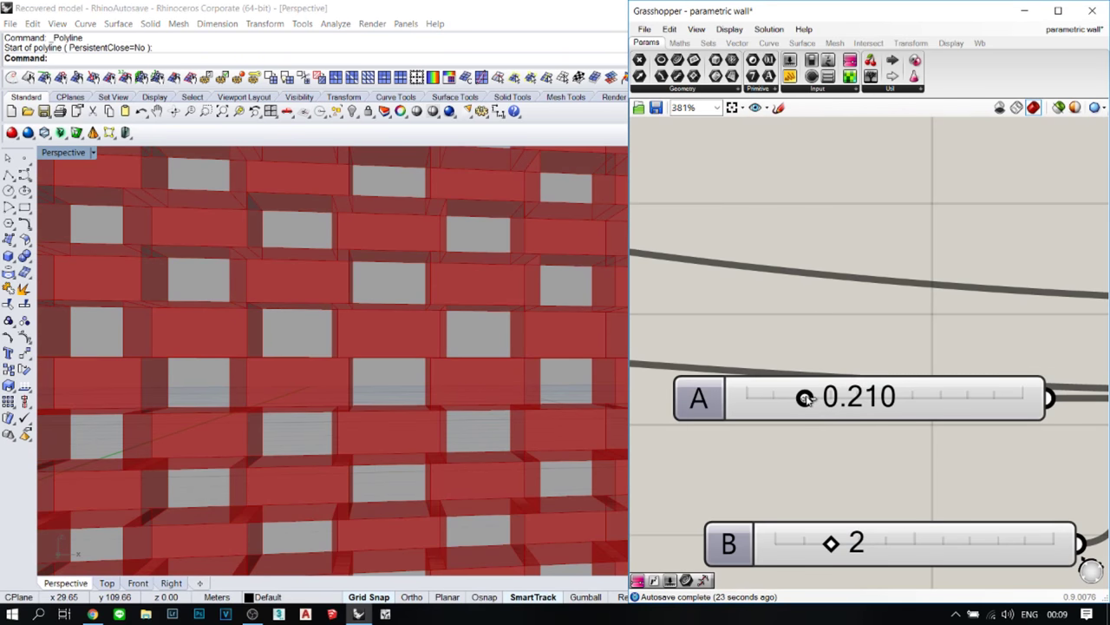
{"action": "mouse_move", "coordinate": [805, 397]}
{"action": "left_mouse_down"}
{"action": "mouse_move", "coordinate": [769, 397]}
{"action": "mouse_move", "coordinate": [880, 397]}
{"action": "mouse_move", "coordinate": [783, 403]}
{"action": "mouse_move", "coordinate": [814, 416]}
{"action": "mouse_move", "coordinate": [805, 418]}
{"action": "left_mouse_up"}
{"action": "double_click", "coordinate": [876, 412]}
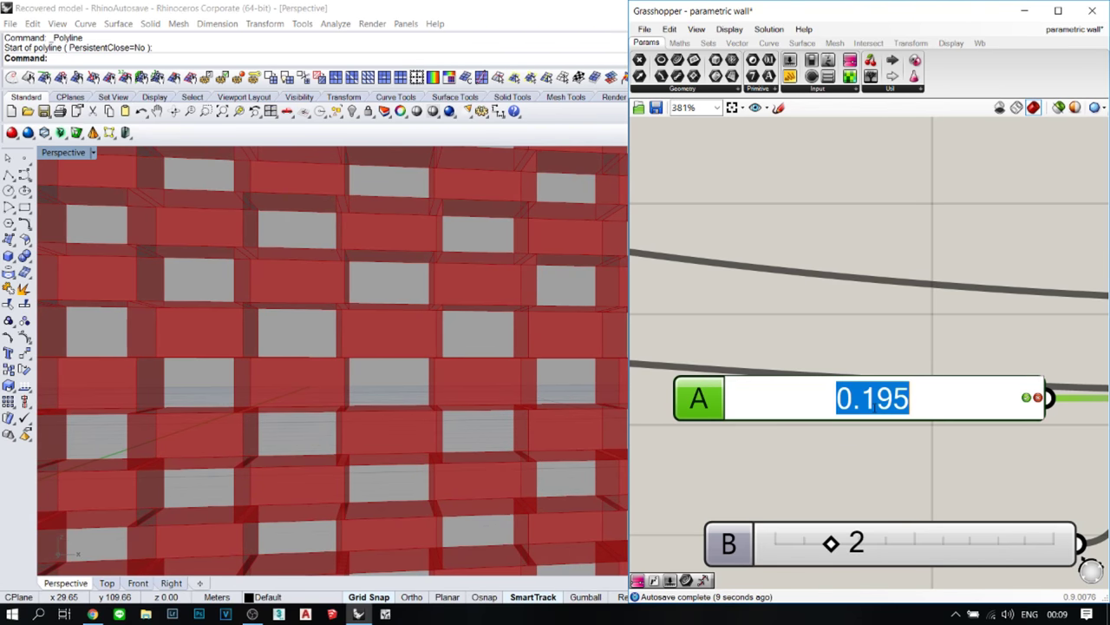
{"action": "type", "text": "0.210"}
{"action": "key", "text": "Return"}
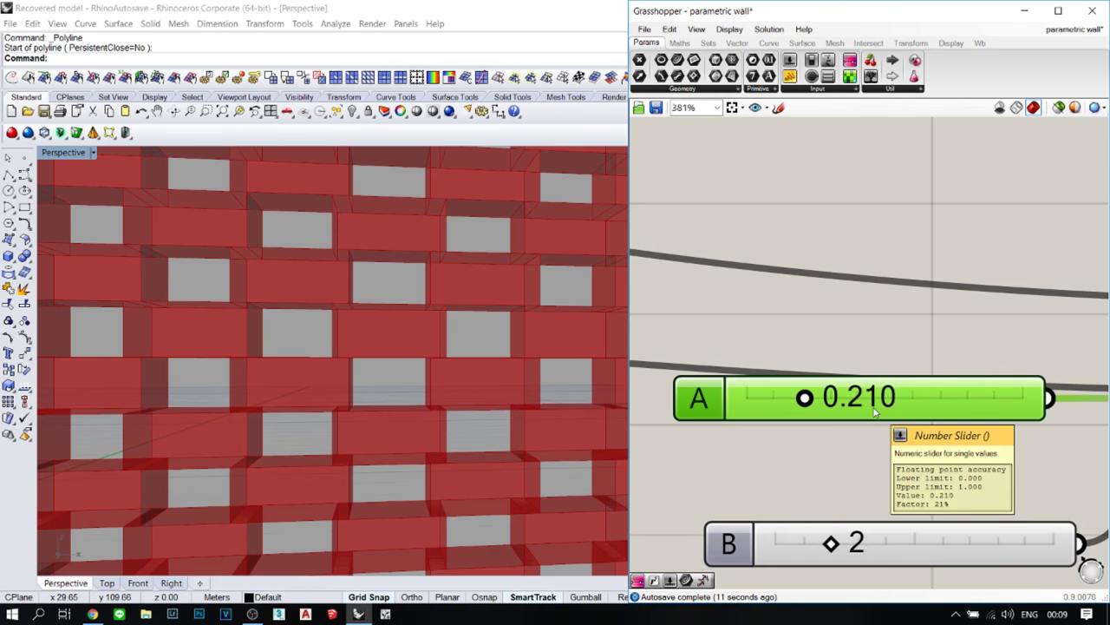
- Try a value of 0.08 on the slider that drives the second Divide Distance and the brick height
{"action": "scroll", "coordinate": [854, 347], "scroll_direction": "down", "scroll_amount": 3}
{"action": "scroll", "coordinate": [854, 371], "scroll_direction": "down", "scroll_amount": 4}
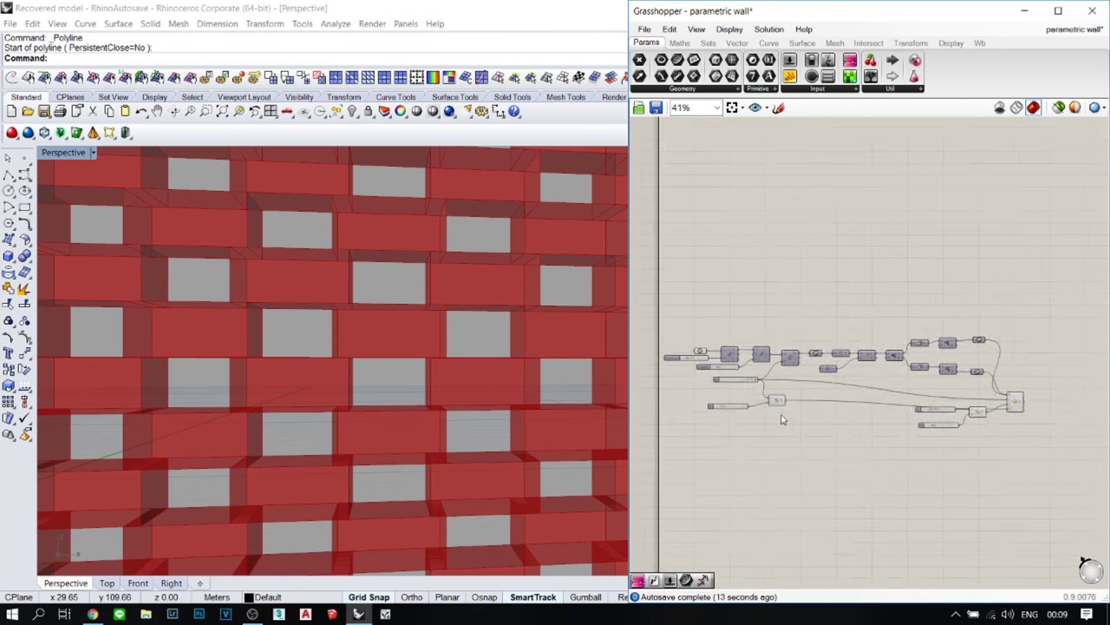
{"action": "scroll", "coordinate": [548, 377], "scroll_direction": "down", "scroll_amount": 2}
{"action": "scroll", "coordinate": [546, 387], "scroll_direction": "down", "scroll_amount": 6}
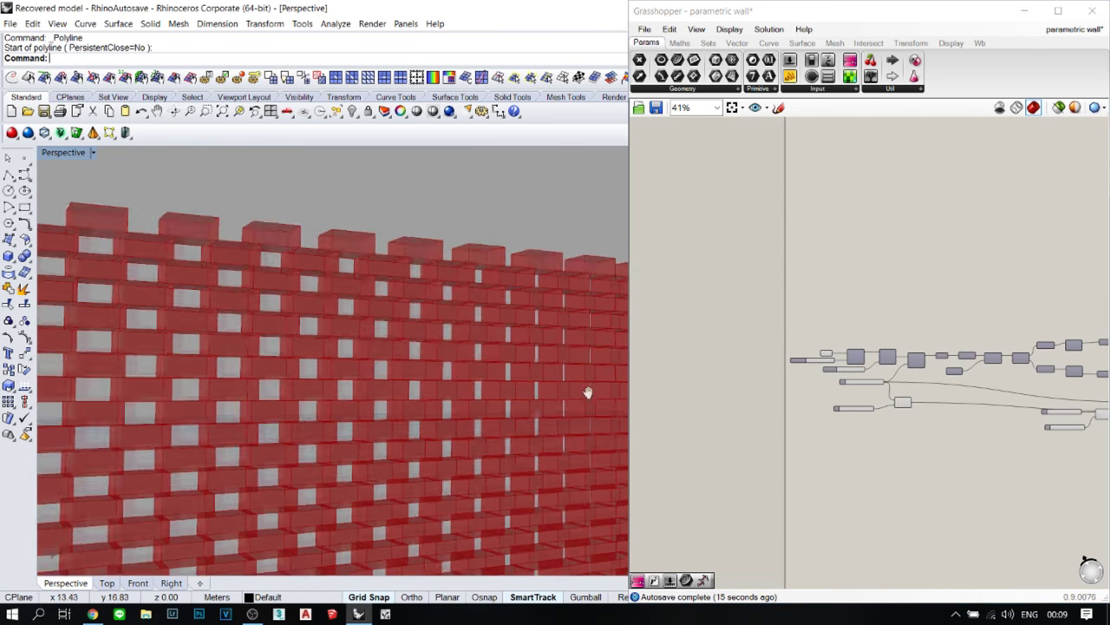
{"action": "scroll", "coordinate": [528, 399], "scroll_direction": "up", "scroll_amount": 6}
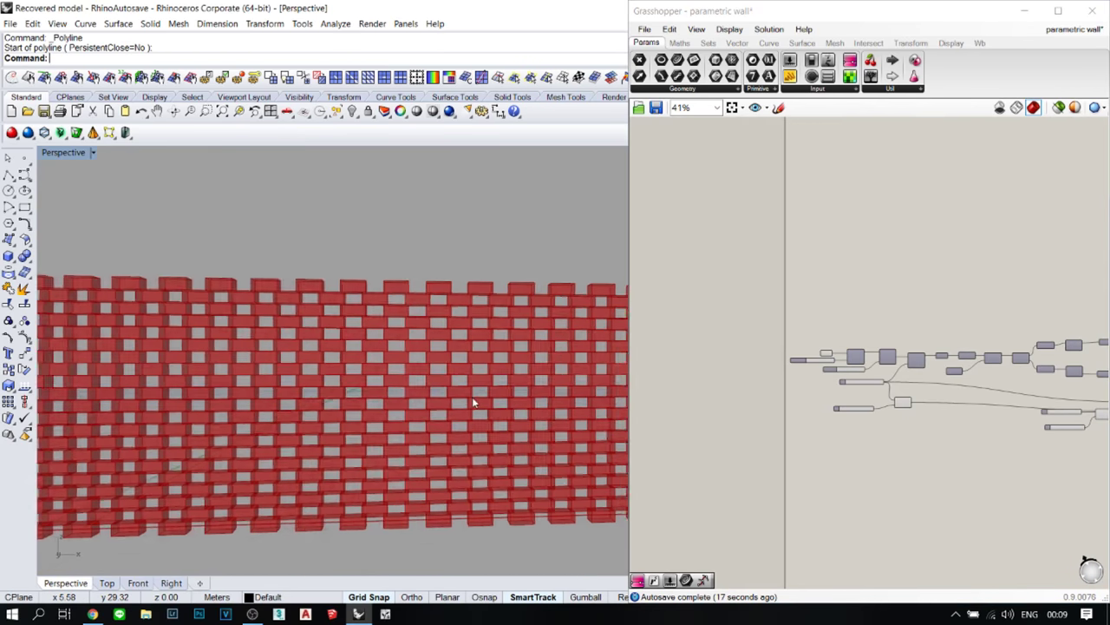
{"action": "scroll", "coordinate": [832, 422], "scroll_direction": "up", "scroll_amount": 4}
{"action": "scroll", "coordinate": [833, 379], "scroll_direction": "up", "scroll_amount": 4}
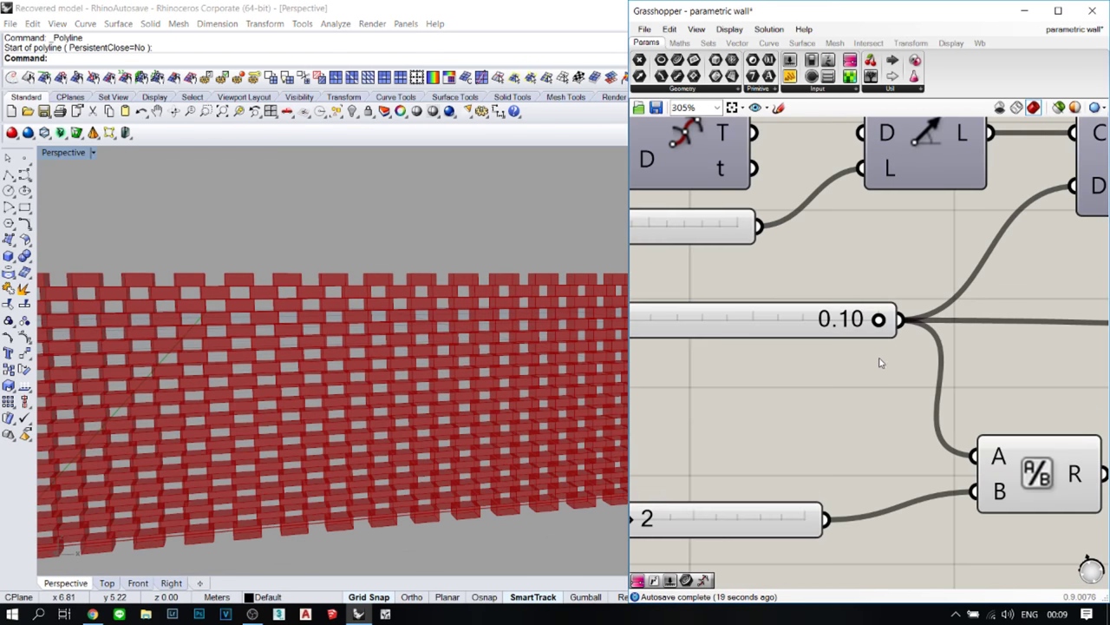
{"action": "scroll", "coordinate": [879, 361], "scroll_direction": "down", "scroll_amount": 2}
{"action": "scroll", "coordinate": [789, 352], "scroll_direction": "up", "scroll_amount": 2}
{"action": "scroll", "coordinate": [870, 394], "scroll_direction": "down", "scroll_amount": 2}
{"action": "scroll", "coordinate": [1007, 401], "scroll_direction": "up", "scroll_amount": 4}
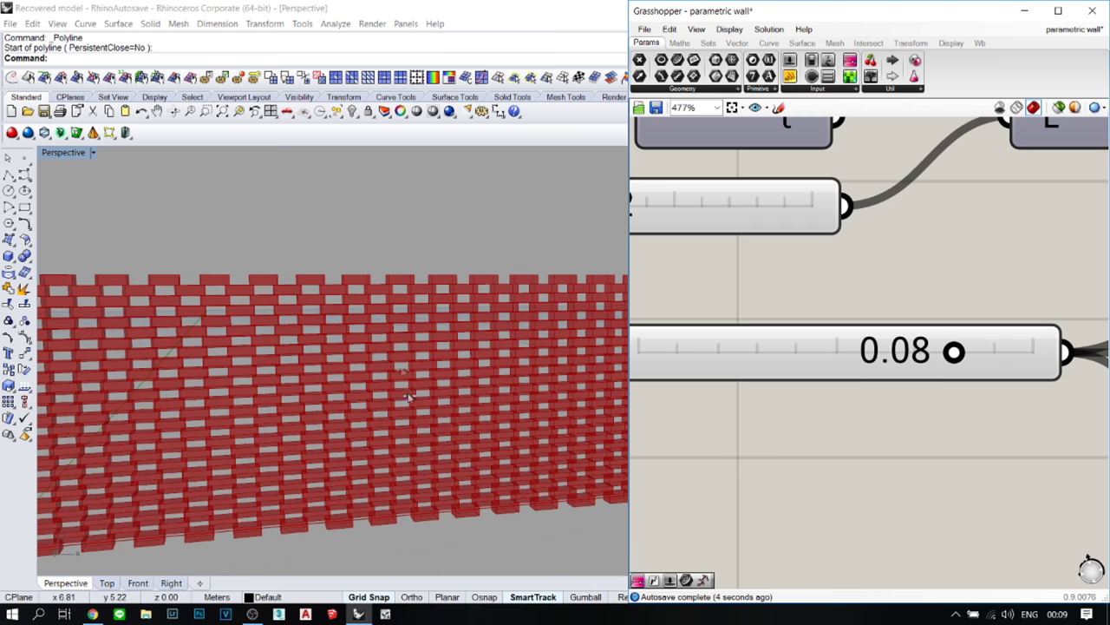
- Inspect the wall's brick spacing and try a value of 0.09 on the row-distance slider
{"action": "scroll", "coordinate": [417, 382], "scroll_direction": "up", "scroll_amount": 5}
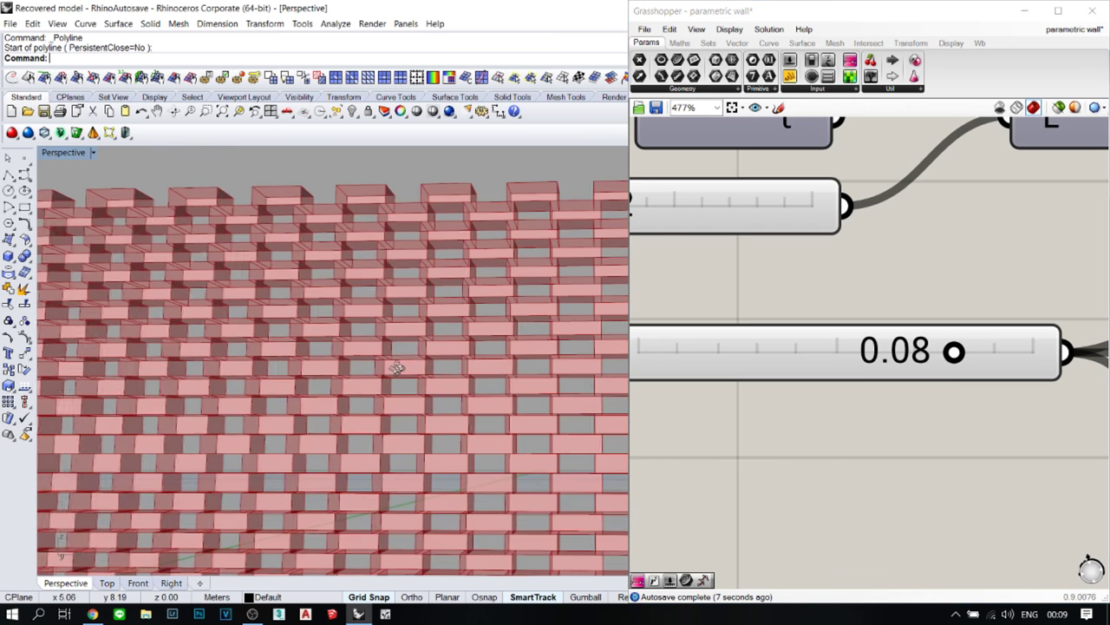
{"action": "scroll", "coordinate": [427, 389], "scroll_direction": "down", "scroll_amount": 5}
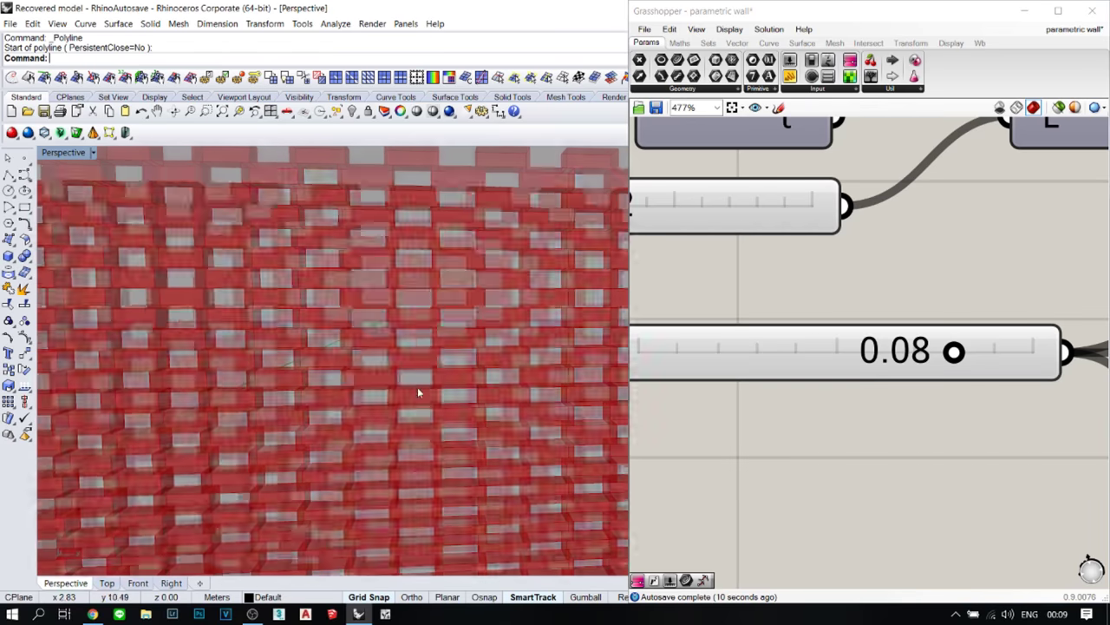
{"action": "mouse_move", "coordinate": [433, 399]}
{"action": "right_mouse_down"}
{"action": "mouse_move", "coordinate": [508, 391]}
{"action": "mouse_move", "coordinate": [425, 382]}
{"action": "right_mouse_up"}
{"action": "scroll", "coordinate": [890, 362], "scroll_direction": "up", "scroll_amount": 2}
{"action": "double_click", "coordinate": [904, 365]}
{"action": "type", "text": "0.09"}
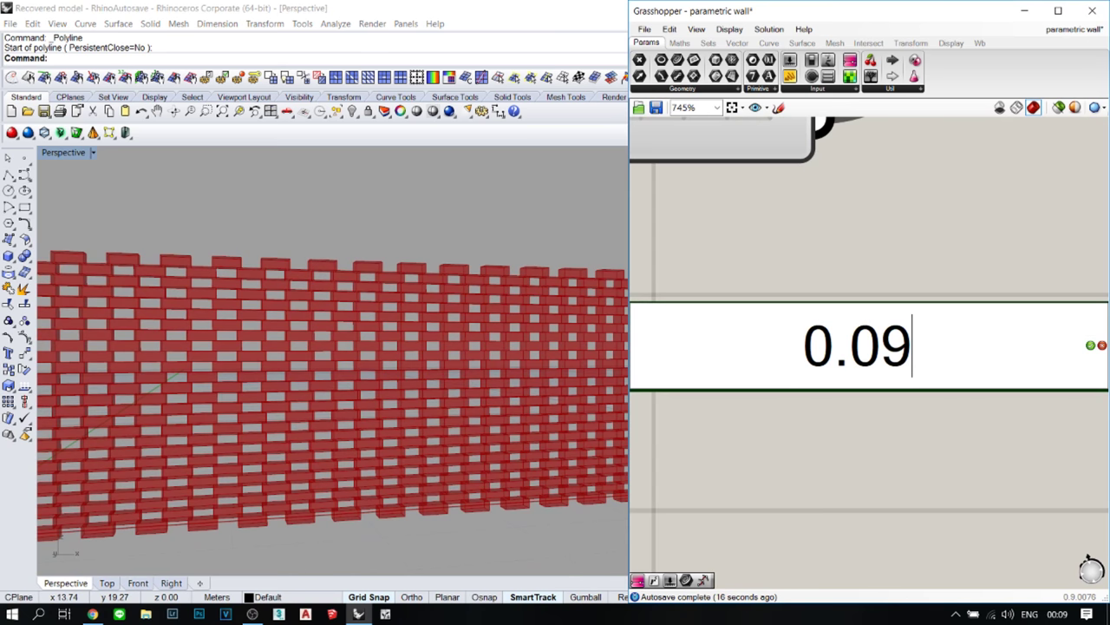
{"action": "key", "text": "Return"}
- Check the whole wall in the Perspective viewport and restore the row-distance slider to 0.10
{"action": "scroll", "coordinate": [449, 371], "scroll_direction": "up", "scroll_amount": 5}
{"action": "right_click_drag", "start_coordinate": [458, 357], "coordinate": [491, 367]}
{"action": "scroll", "coordinate": [478, 382], "scroll_direction": "down", "scroll_amount": 12}
{"action": "right_click_drag", "start_coordinate": [432, 402], "coordinate": [415, 403], "text": "shift"}
{"action": "scroll", "coordinate": [494, 402], "scroll_direction": "up", "scroll_amount": 2}
{"action": "scroll", "coordinate": [966, 412], "scroll_direction": "down", "scroll_amount": 4}
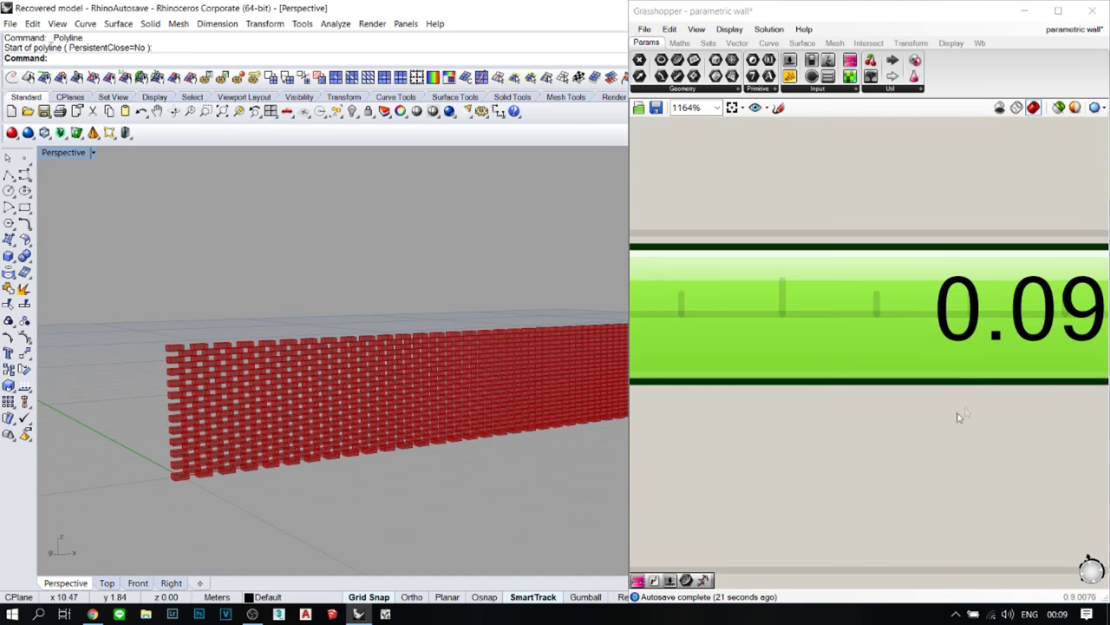
{"action": "scroll", "coordinate": [968, 421], "scroll_direction": "up", "scroll_amount": 2}
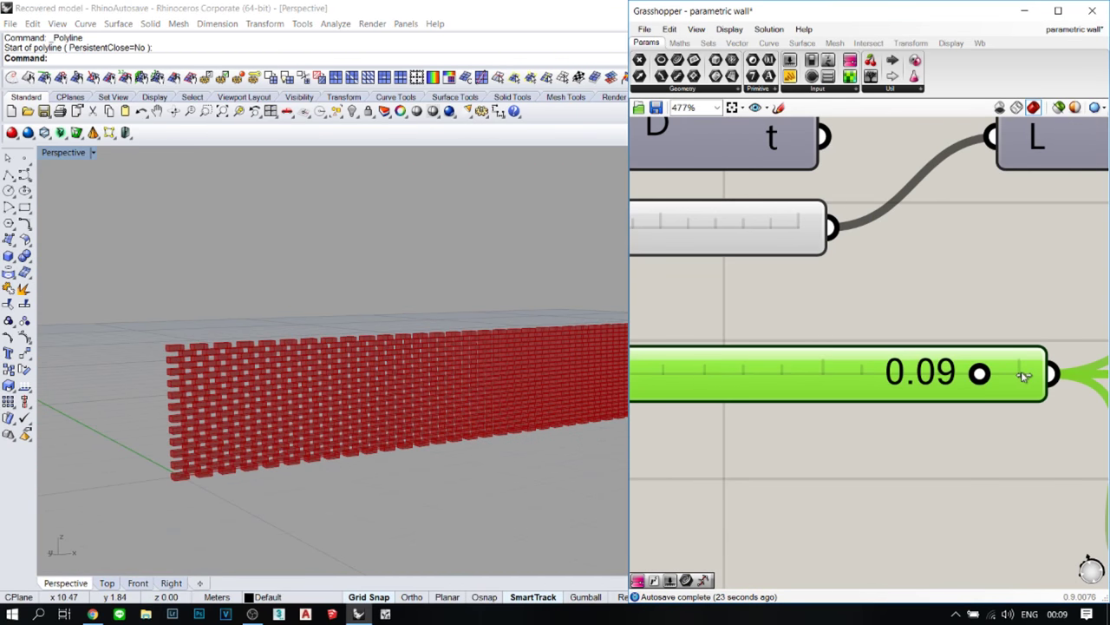
{"action": "left_click_drag", "start_coordinate": [985, 464], "coordinate": [923, 473]}
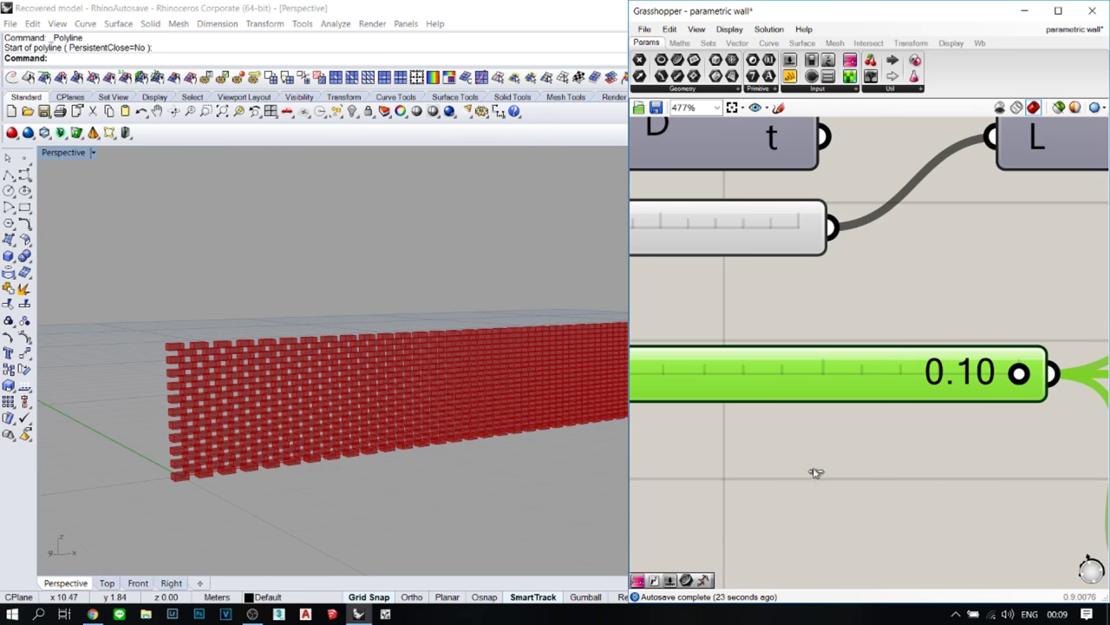
- Review the wall in the Perspective viewport and minimize the Grasshopper window to work in Rhino
{"action": "scroll", "coordinate": [797, 457], "scroll_direction": "down", "scroll_amount": 4}
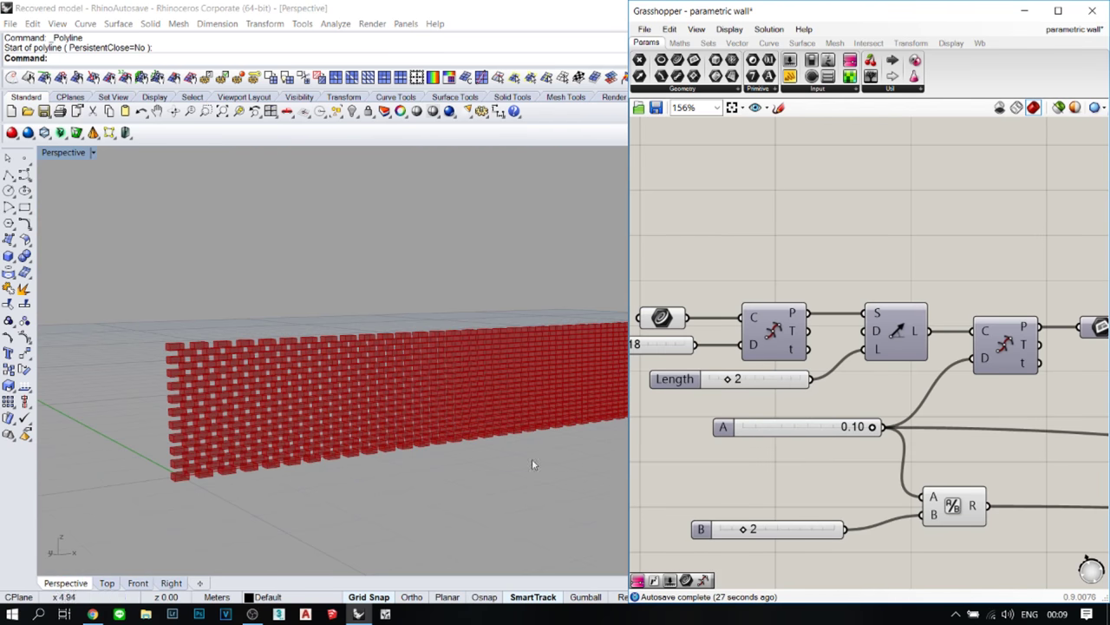
{"action": "scroll", "coordinate": [446, 403], "scroll_direction": "up", "scroll_amount": 5}
{"action": "scroll", "coordinate": [468, 401], "scroll_direction": "down", "scroll_amount": 6}
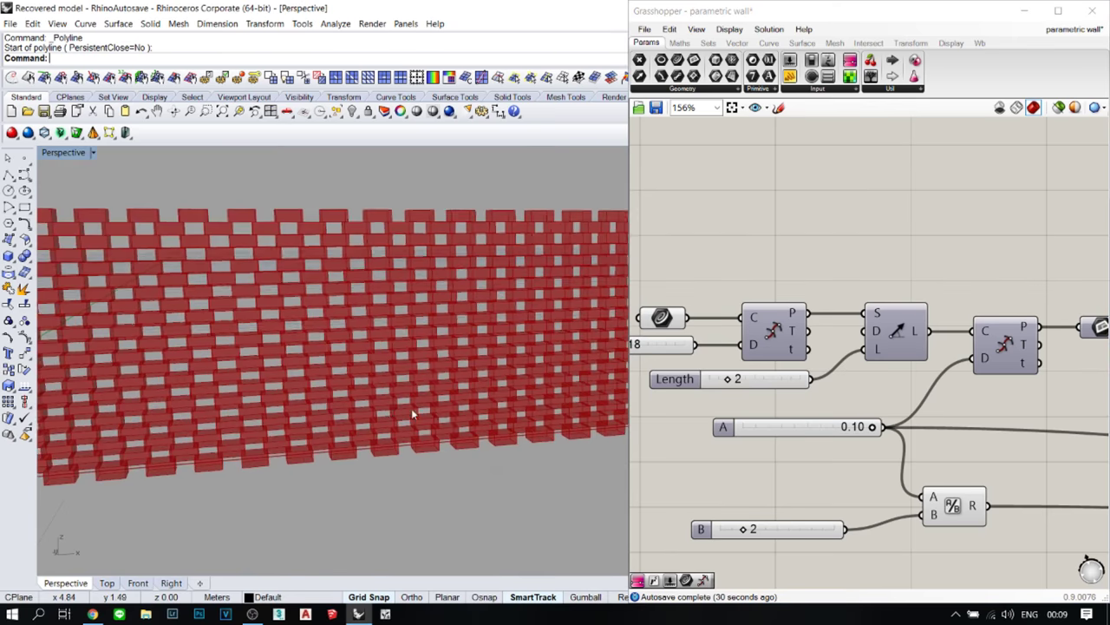
{"action": "scroll", "coordinate": [656, 417], "scroll_direction": "down", "scroll_amount": 1}
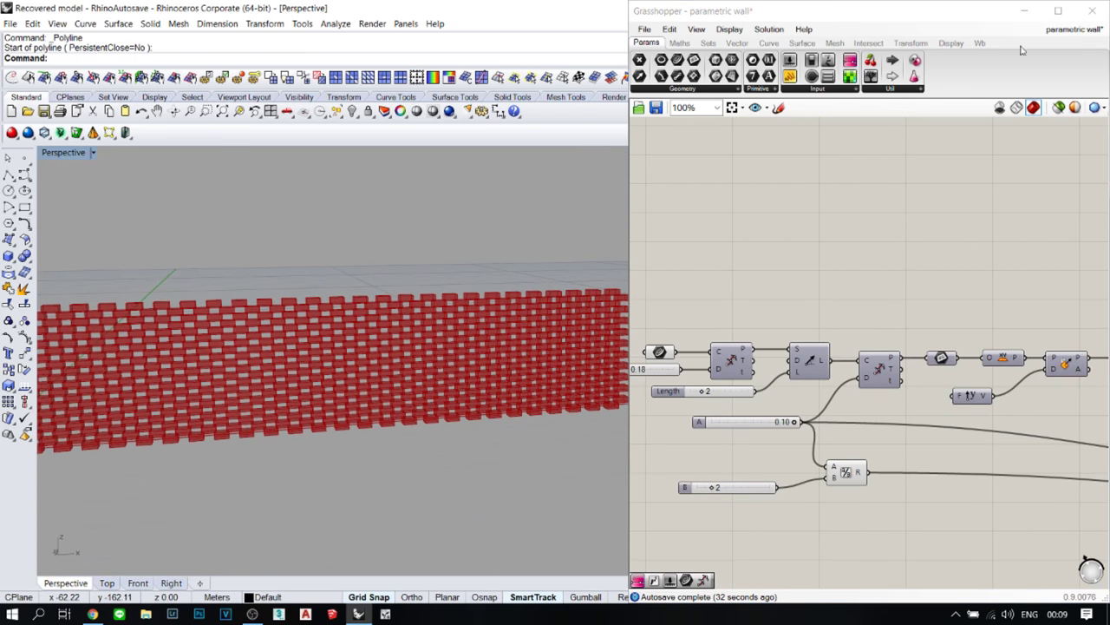
{"action": "left_click", "coordinate": [1027, 10]}
- Rebuild the wall's base curve with a point count of 5 and degree 5, deleting the input
{"action": "right_click_drag", "start_coordinate": [399, 390], "coordinate": [679, 382]}
{"action": "scroll", "coordinate": [680, 414], "scroll_direction": "up", "scroll_amount": 5}
{"action": "left_click", "coordinate": [646, 388]}
{"action": "left_click", "coordinate": [611, 364]}
{"action": "left_click", "coordinate": [638, 391]}
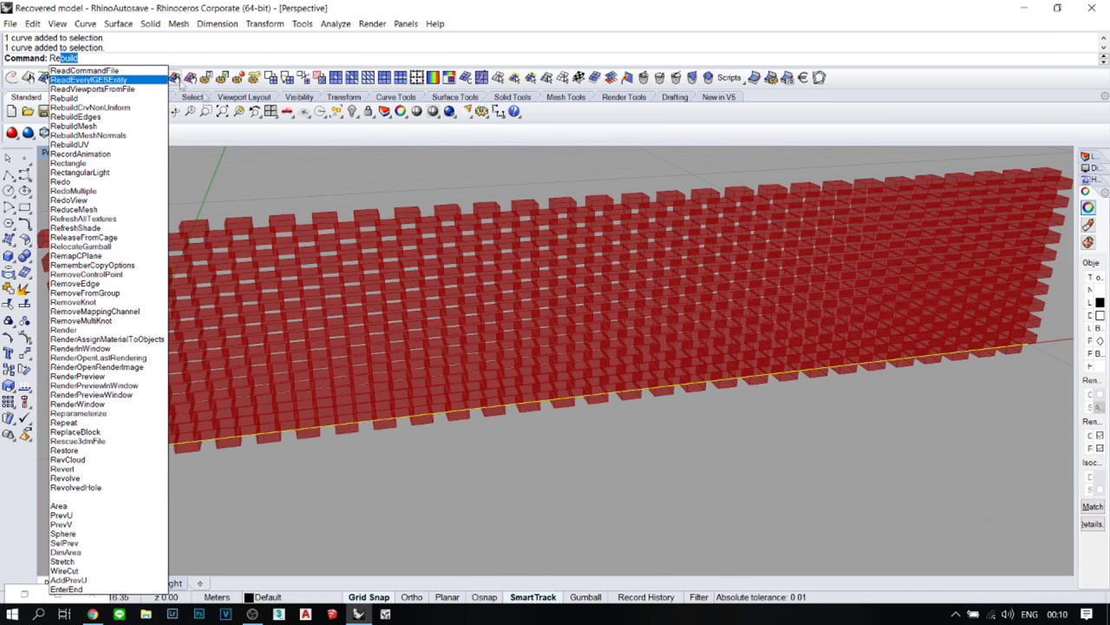
{"action": "key", "text": "Return"}
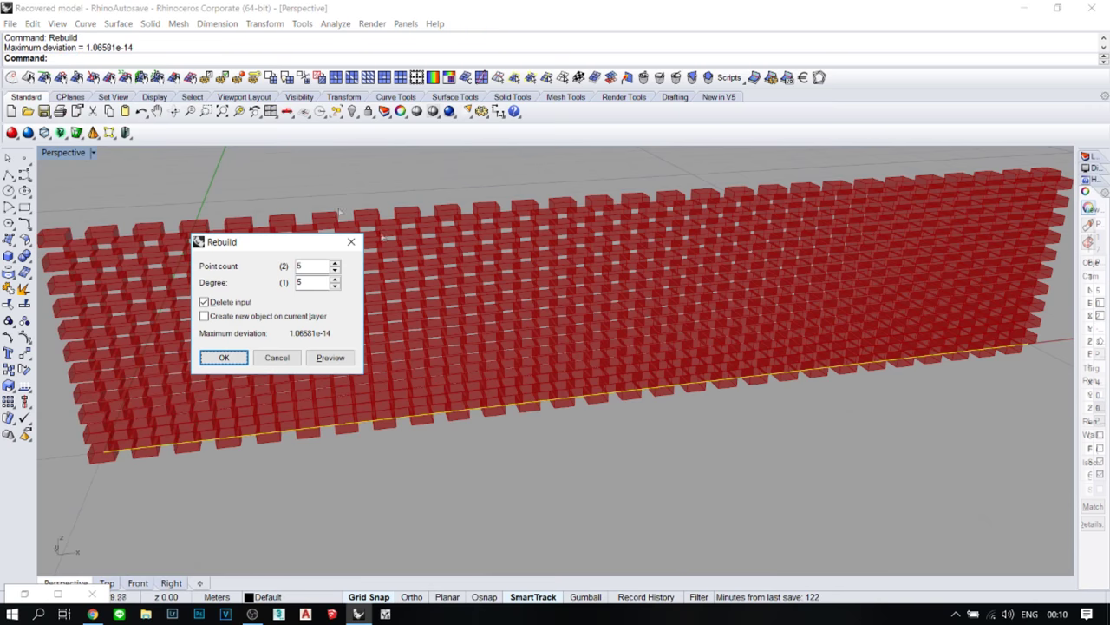
{"action": "left_click", "coordinate": [226, 358]}
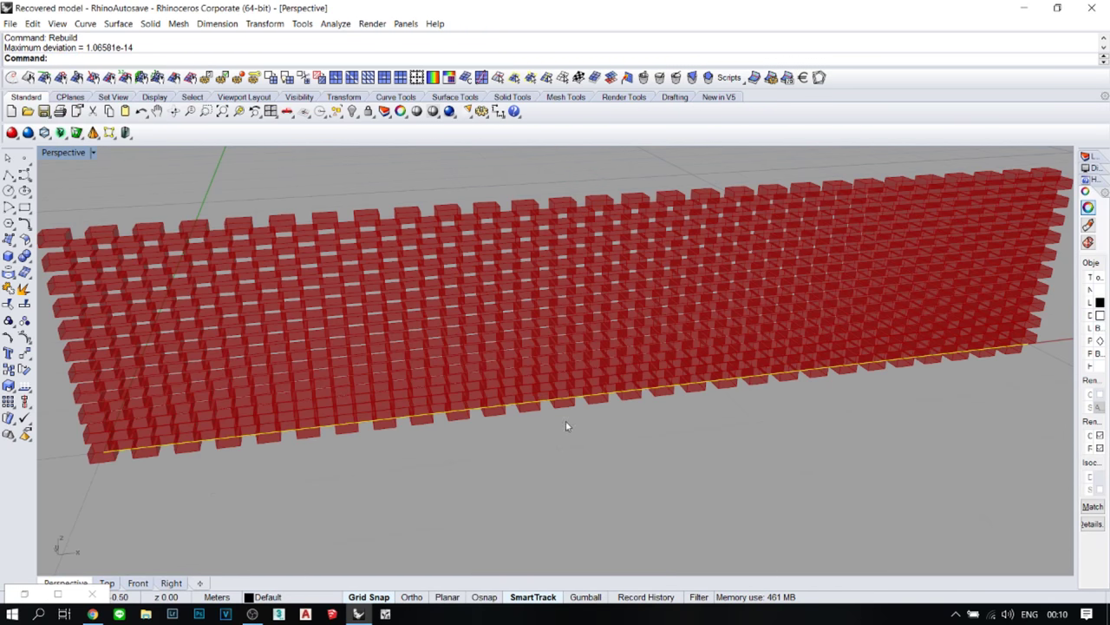
- Turn on the base curve's control points and move the middle one about 2 m along Y, square to the wall
{"action": "key", "text": "F10"}
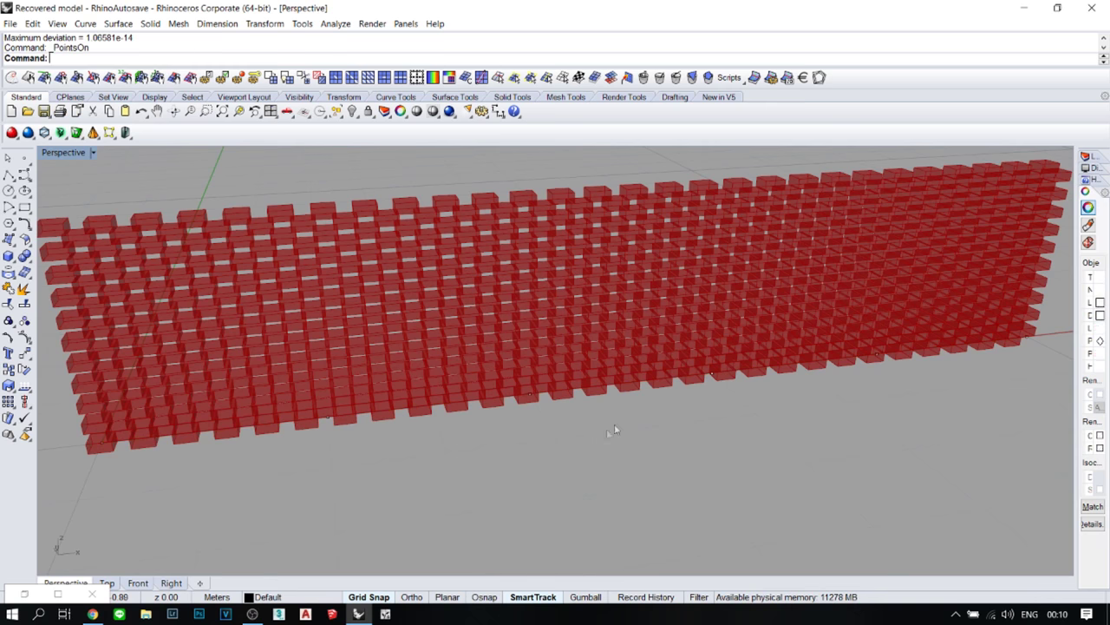
{"action": "scroll", "coordinate": [545, 407], "scroll_direction": "up", "scroll_amount": 3}
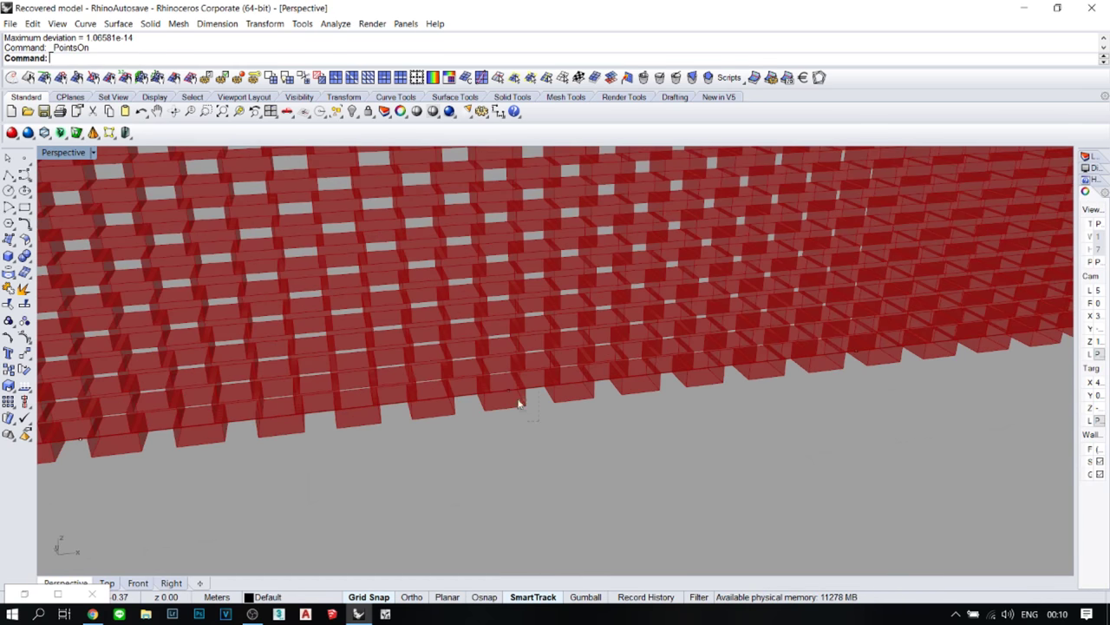
{"action": "left_click", "coordinate": [491, 378]}
{"action": "scroll", "coordinate": [523, 396], "scroll_direction": "down", "scroll_amount": 8}
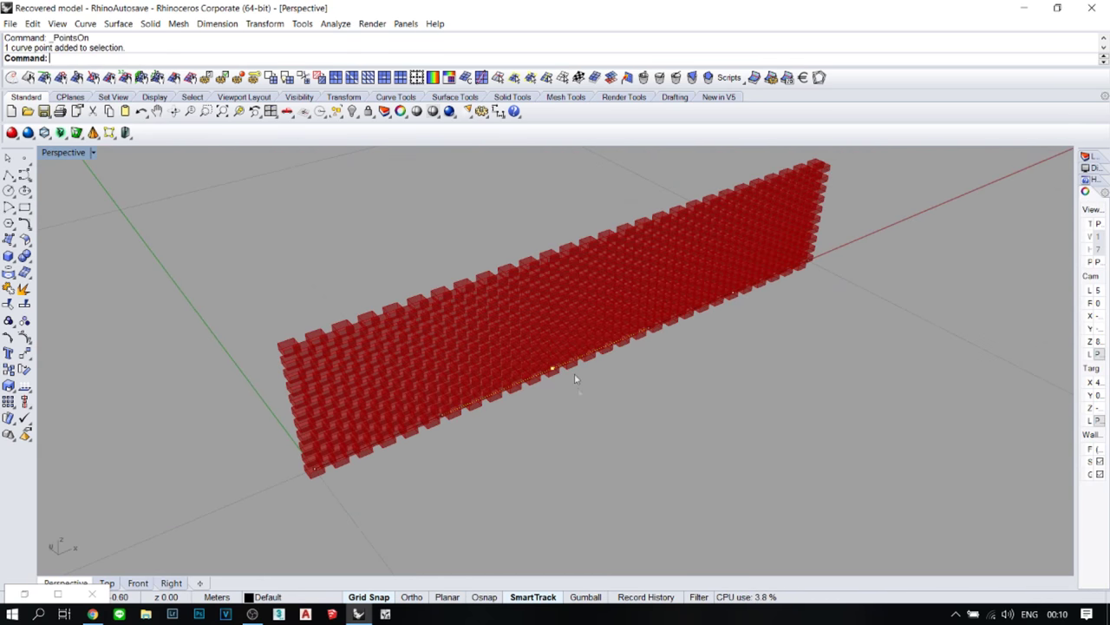
{"action": "scroll", "coordinate": [564, 383], "scroll_direction": "up", "scroll_amount": 3}
{"action": "left_click_drag", "start_coordinate": [542, 376], "coordinate": [465, 294], "text": "shift"}
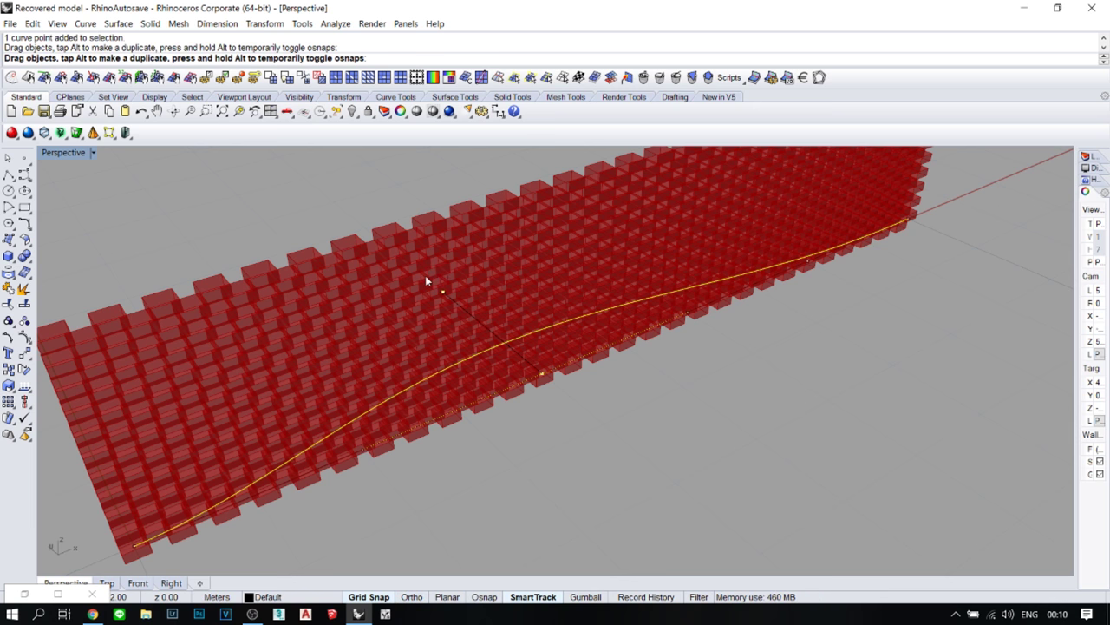
- Move the base curve's start point along Y, away from the side toward which the middle control point was moved
{"action": "right_click_drag", "start_coordinate": [558, 358], "coordinate": [497, 434]}
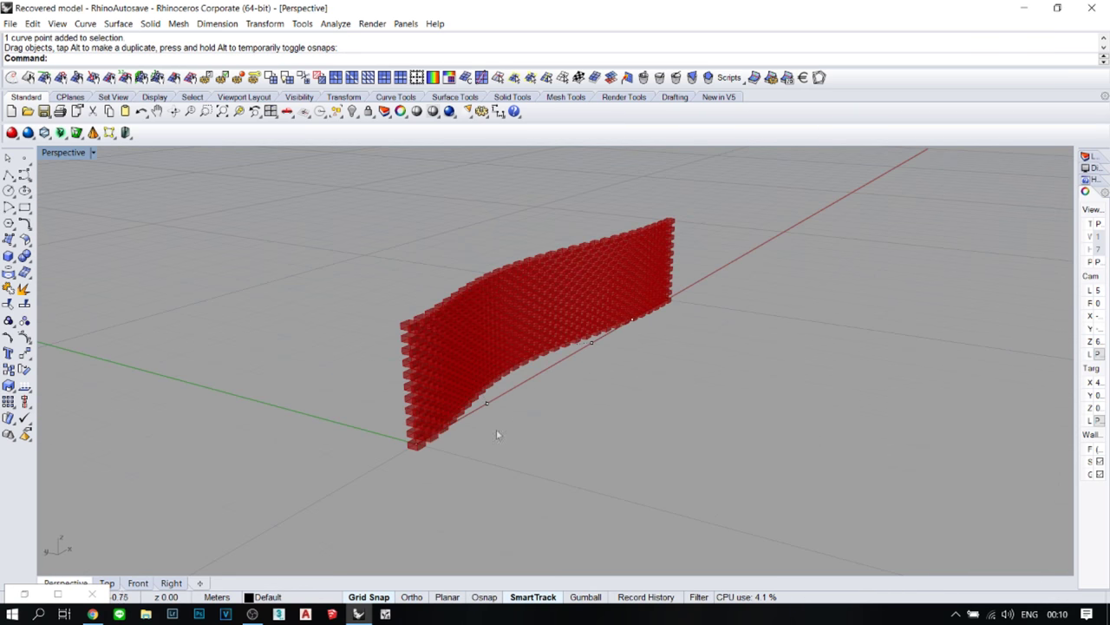
{"action": "left_click", "coordinate": [416, 443]}
{"action": "left_click_drag", "start_coordinate": [416, 446], "coordinate": [450, 462]}
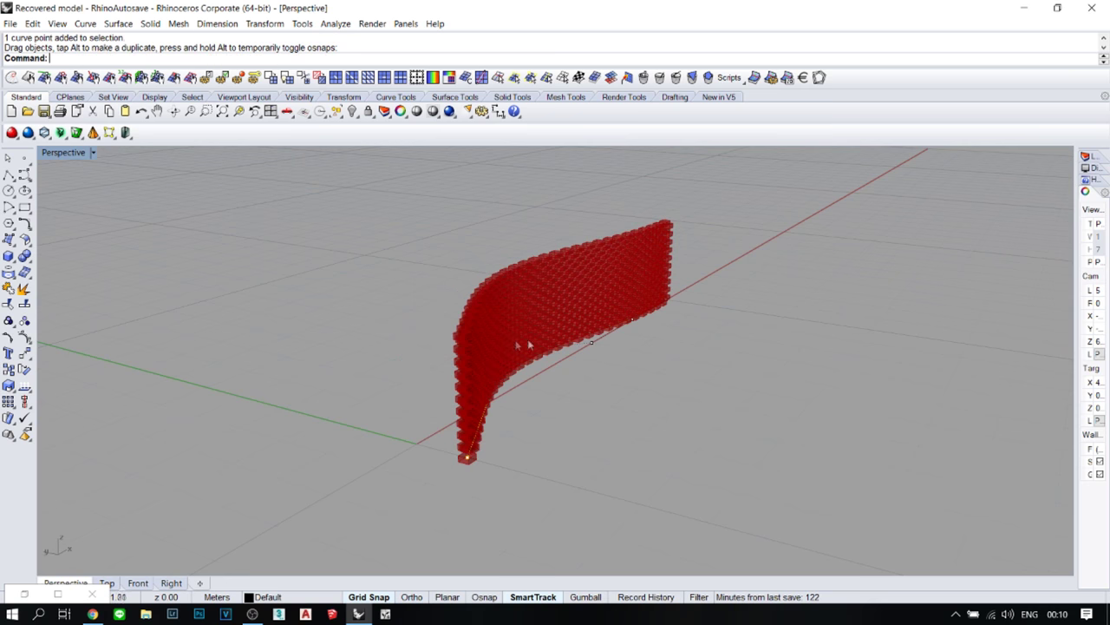
- Move the base curve's far end point along Y with Ortho, toward the same side as the middle bulge
{"action": "right_click_drag", "start_coordinate": [520, 344], "coordinate": [660, 403]}
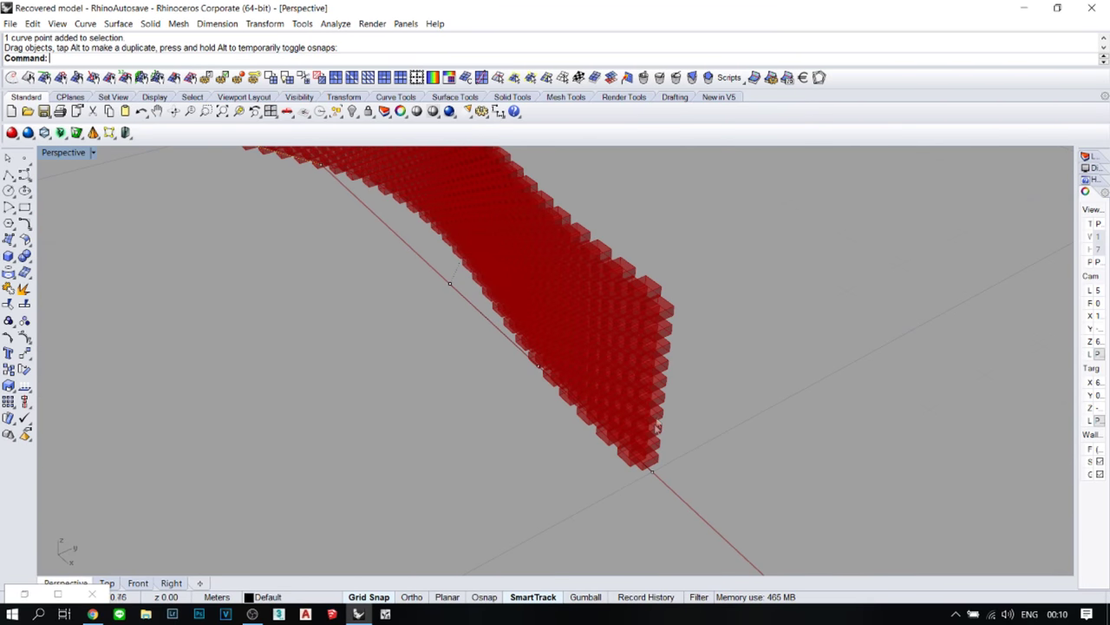
{"action": "left_click_drag", "start_coordinate": [651, 470], "coordinate": [681, 451]}
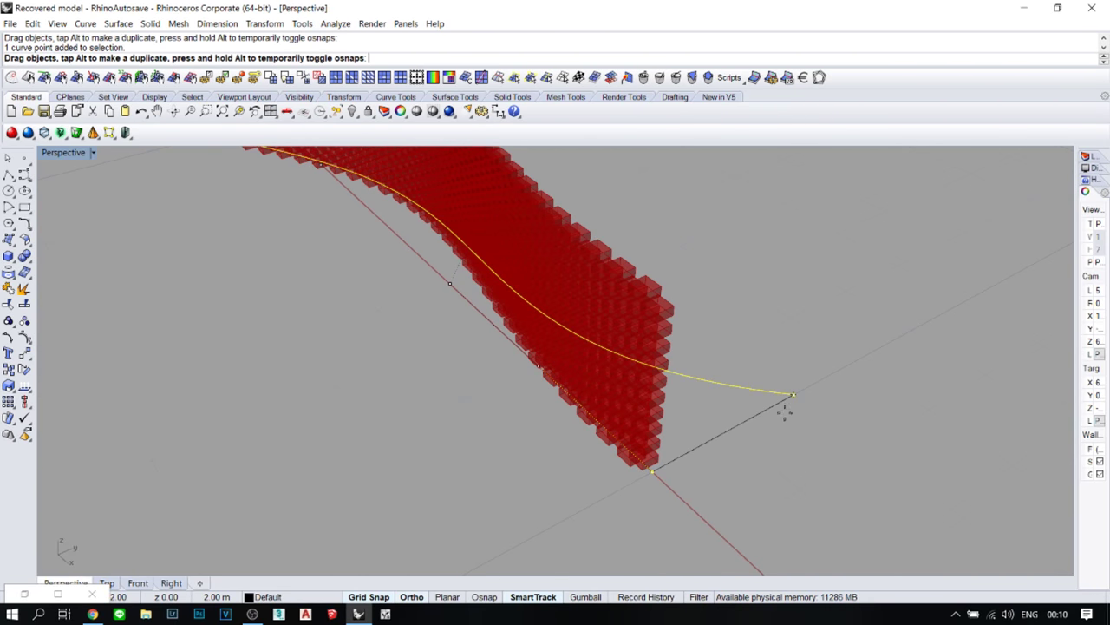
{"action": "left_click_drag", "start_coordinate": [783, 412], "coordinate": [789, 417], "text": "shift"}
{"action": "left_click_drag", "start_coordinate": [682, 383], "coordinate": [680, 378]}
- Turn the curve's control points back on and move the point just beyond the middle along Y, away from the bulge side
{"action": "right_click_drag", "start_coordinate": [650, 359], "coordinate": [434, 336]}
{"action": "scroll", "coordinate": [481, 336], "scroll_direction": "up", "scroll_amount": 6}
{"action": "right_click_drag", "start_coordinate": [521, 351], "coordinate": [575, 379]}
{"action": "left_click_drag", "start_coordinate": [584, 358], "coordinate": [596, 368]}
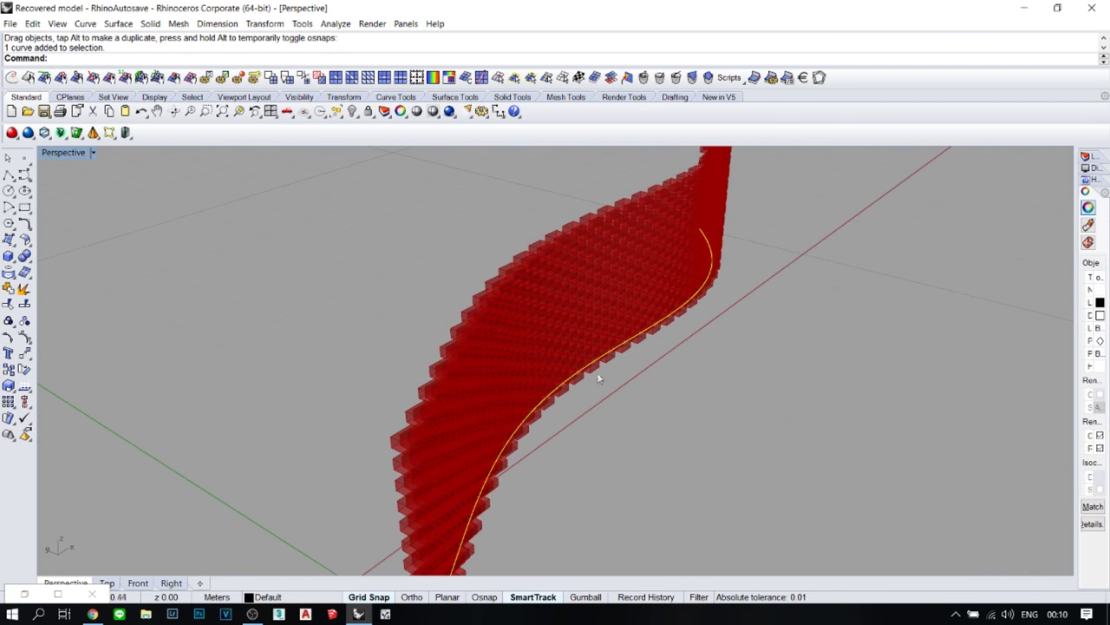
{"action": "key", "text": "F10"}
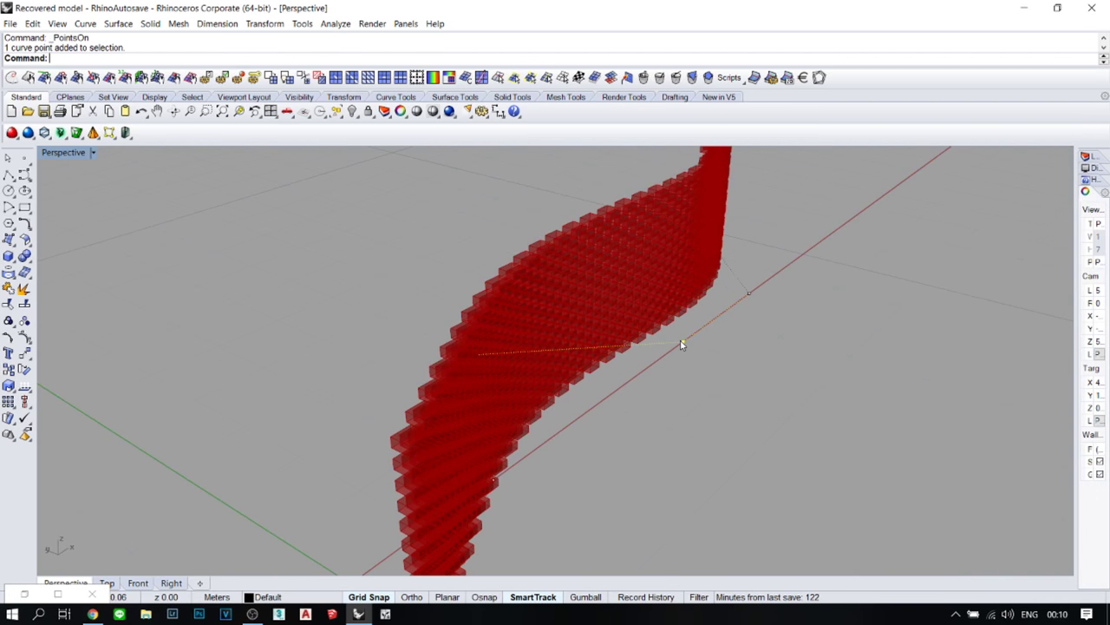
{"action": "left_click_drag", "start_coordinate": [682, 344], "coordinate": [711, 356], "text": "shift"}
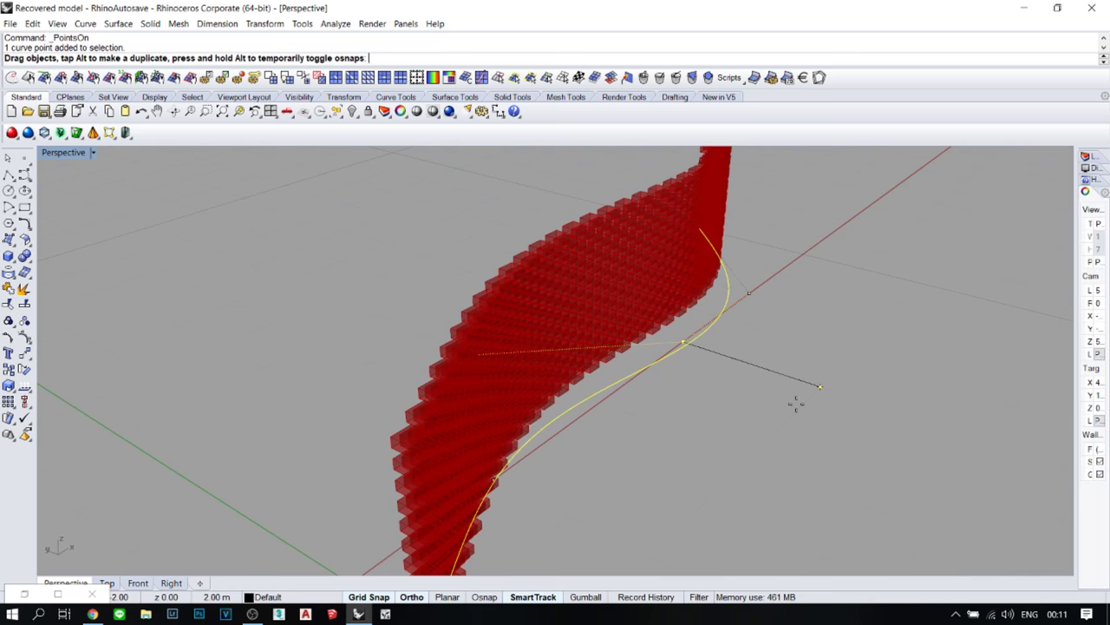
{"action": "left_click_drag", "start_coordinate": [721, 430], "coordinate": [731, 439]}
{"action": "right_click_drag", "start_coordinate": [734, 441], "coordinate": [554, 374]}
{"action": "right_click_drag", "start_coordinate": [593, 375], "coordinate": [491, 373]}
{"action": "scroll", "coordinate": [523, 404], "scroll_direction": "down", "scroll_amount": 10}
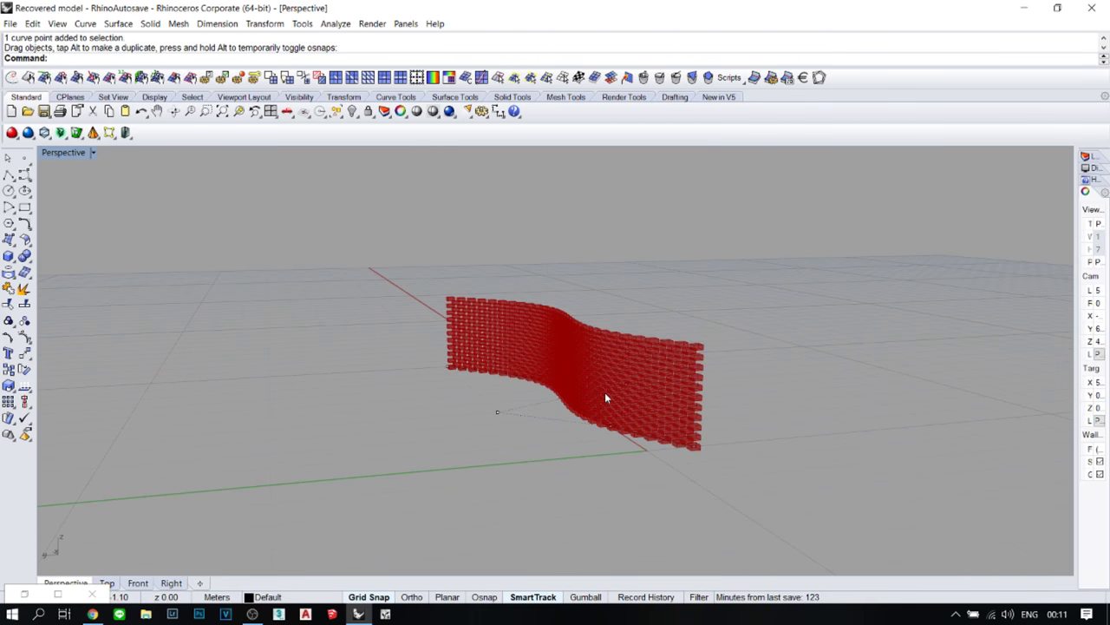
{"action": "scroll", "coordinate": [579, 386], "scroll_direction": "up", "scroll_amount": 5}
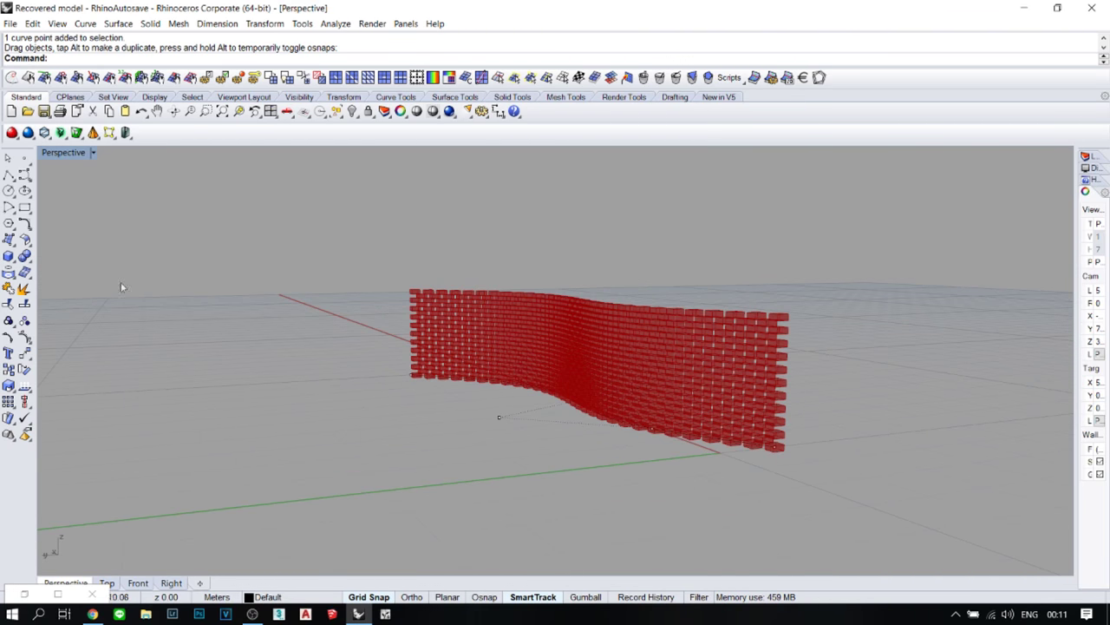
- Restore the Grasshopper window beside the Rhino viewport and bake the Center Box bricks as one group
{"action": "double_click", "coordinate": [59, 588]}
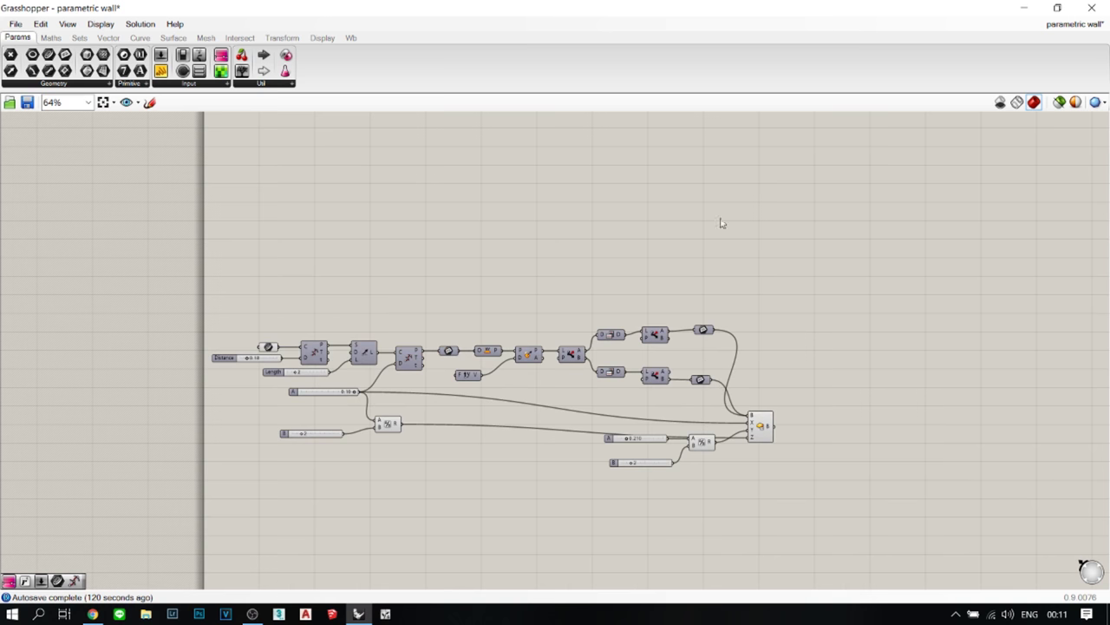
{"action": "left_click", "coordinate": [1055, 9]}
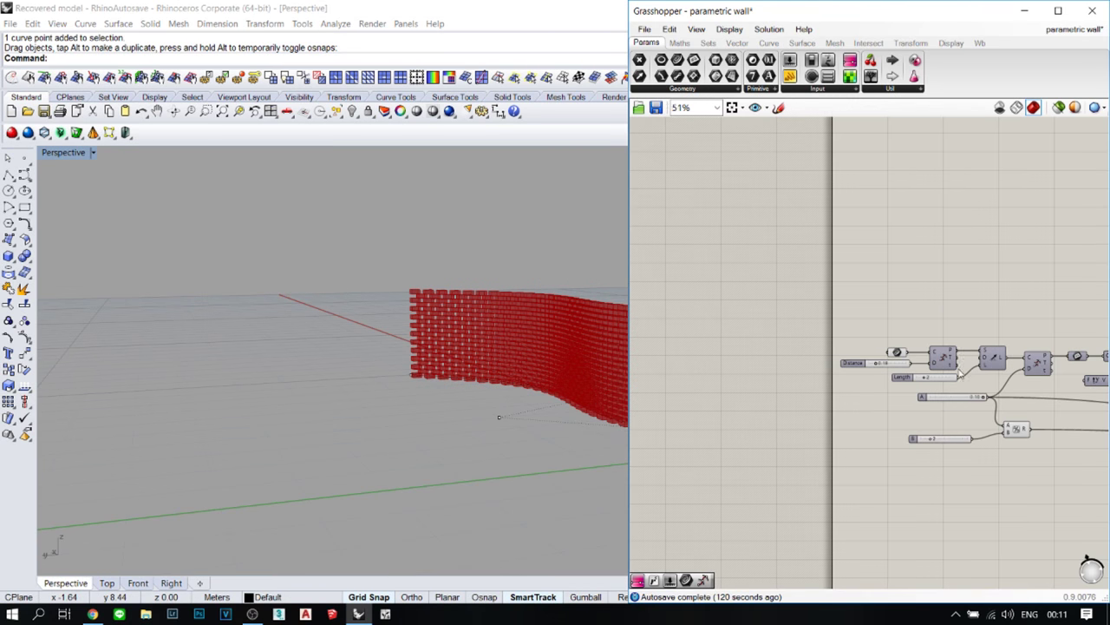
{"action": "scroll", "coordinate": [989, 375], "scroll_direction": "up", "scroll_amount": 8}
{"action": "left_click", "coordinate": [937, 352]}
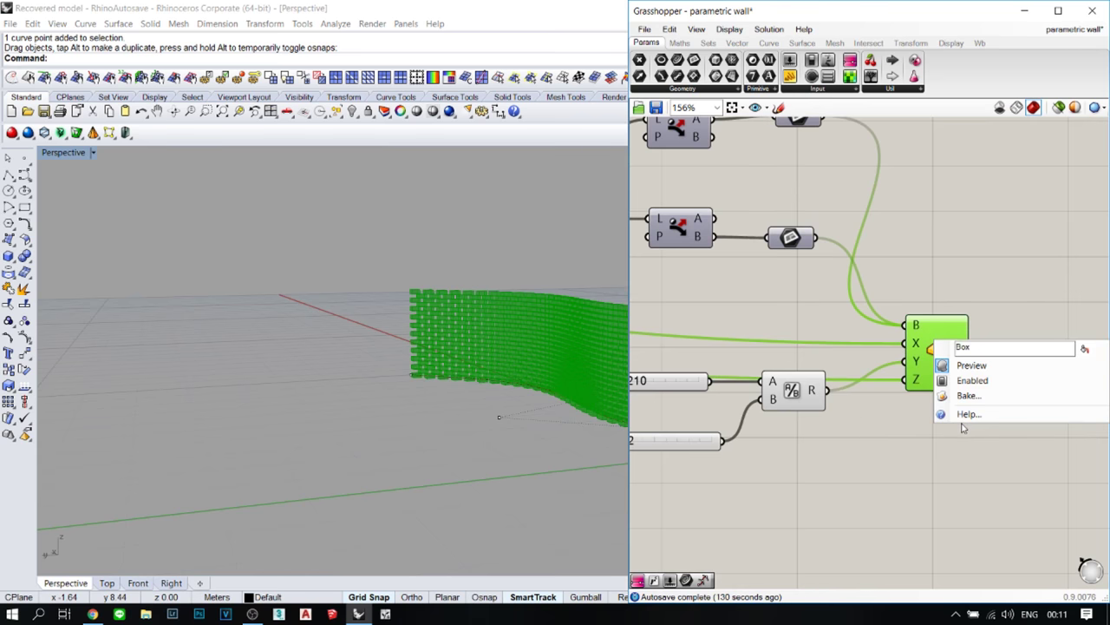
{"action": "left_click", "coordinate": [965, 396]}
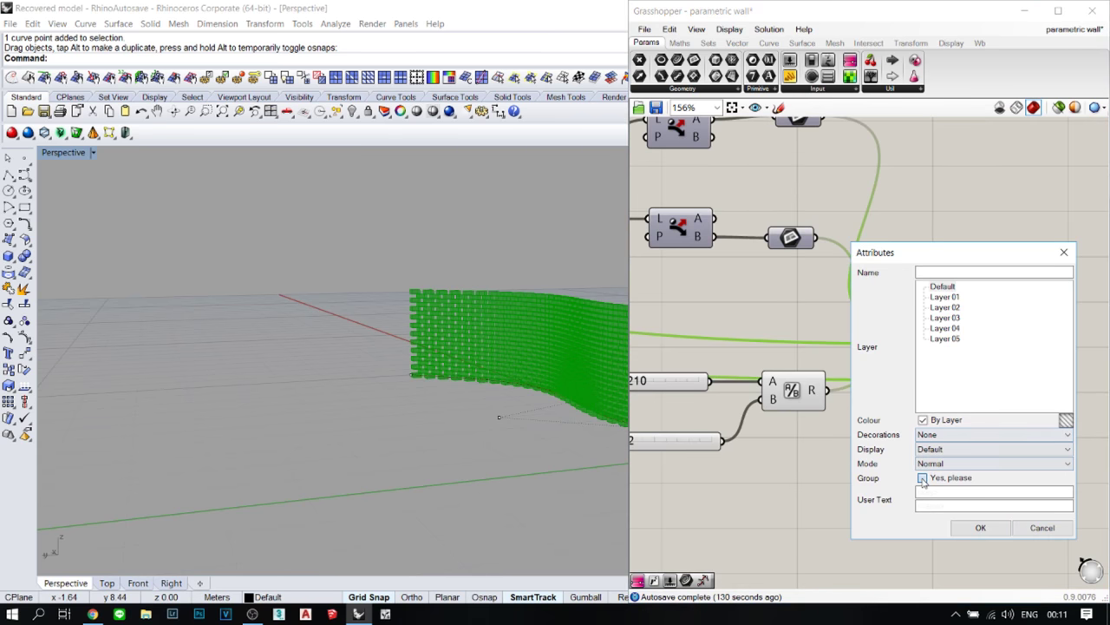
{"action": "left_click", "coordinate": [980, 528]}
- Move the baked brick wall along the X axis, clear of the Grasshopper preview, and deselect the Center Box component
{"action": "right_click_drag", "start_coordinate": [591, 433], "coordinate": [486, 404]}
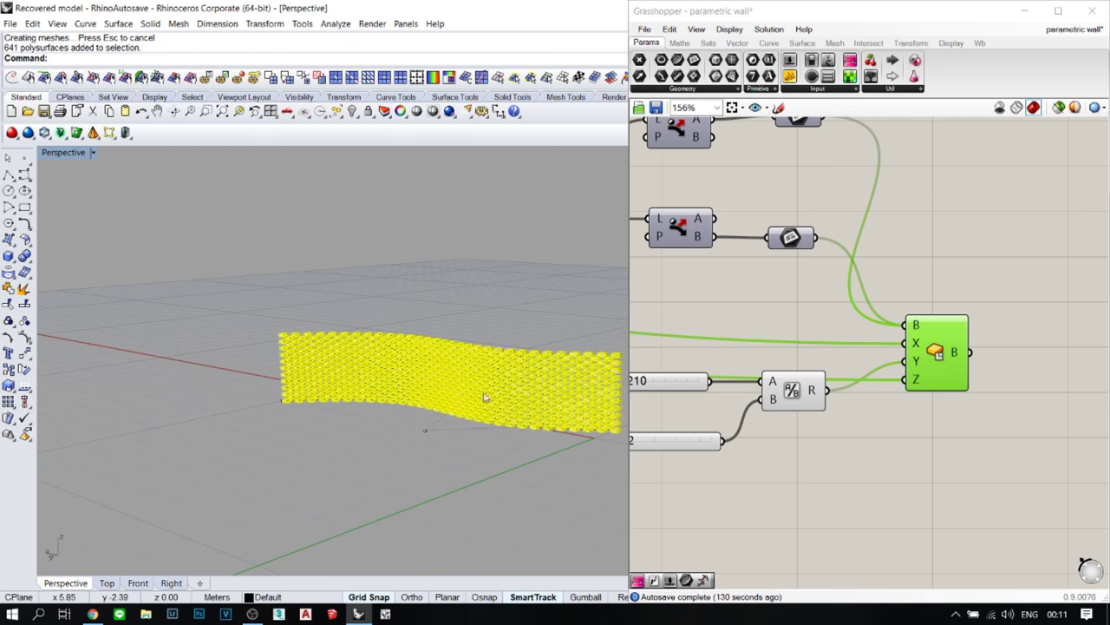
{"action": "left_click_drag", "start_coordinate": [354, 373], "coordinate": [134, 338]}
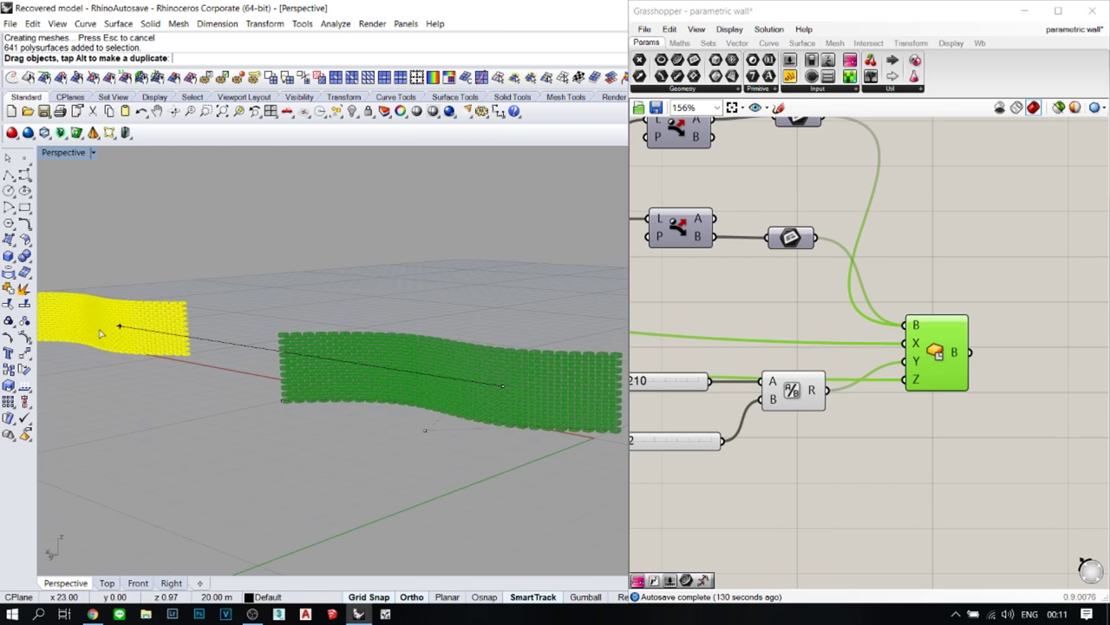
{"action": "left_click", "coordinate": [849, 446]}
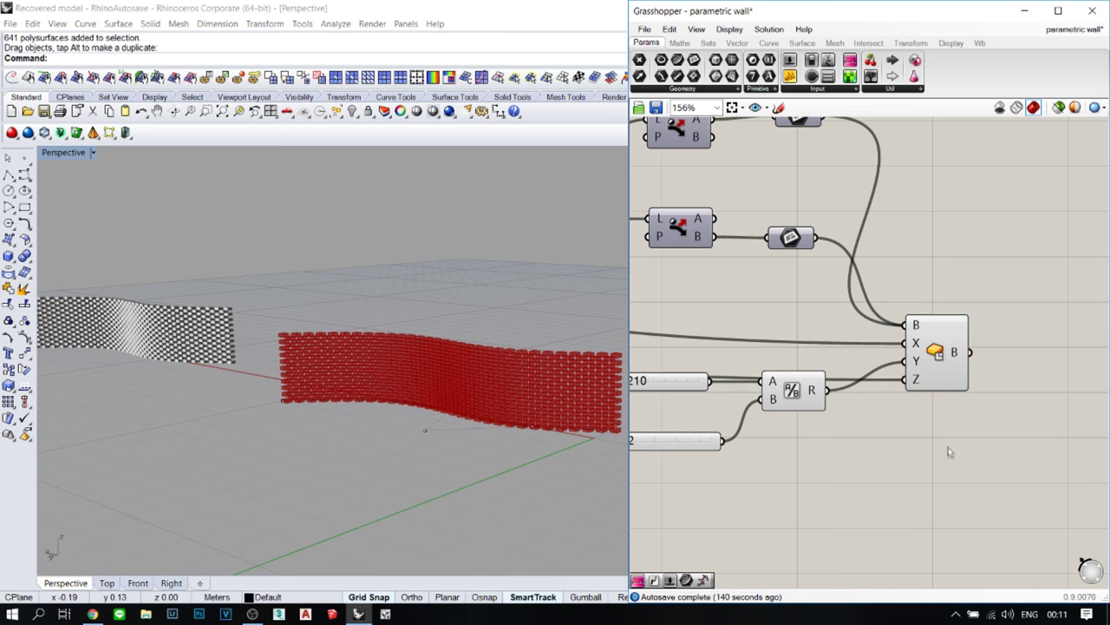
- Turn off the preview of the Center Box component so only the baked wall is displayed
{"action": "left_click", "coordinate": [937, 362]}
{"action": "middle_click", "coordinate": [936, 360]}
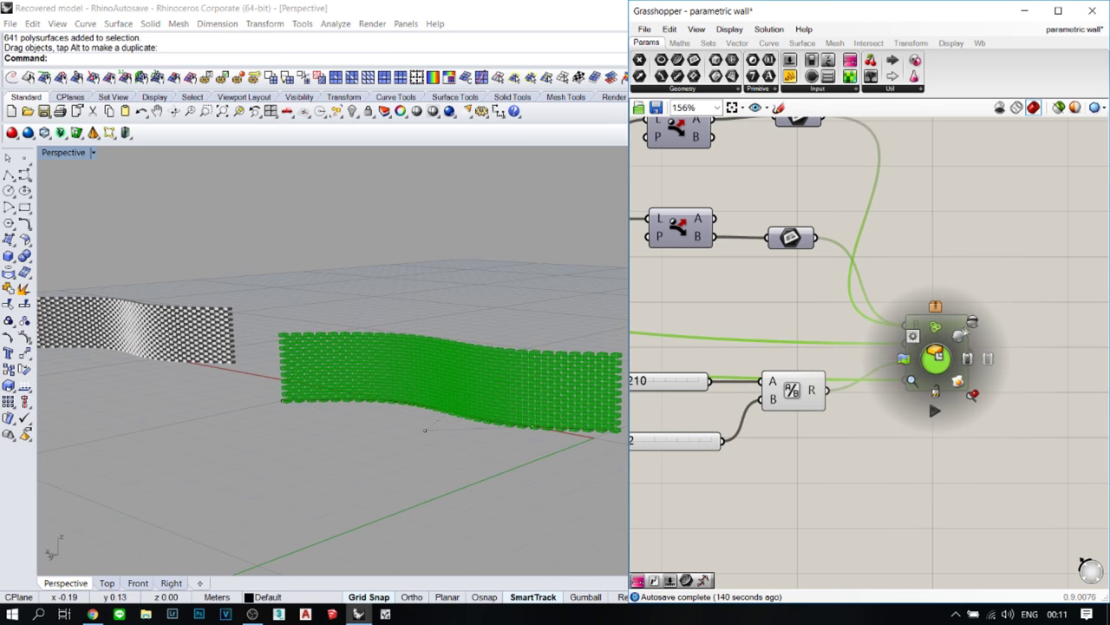
{"action": "left_click", "coordinate": [966, 328]}
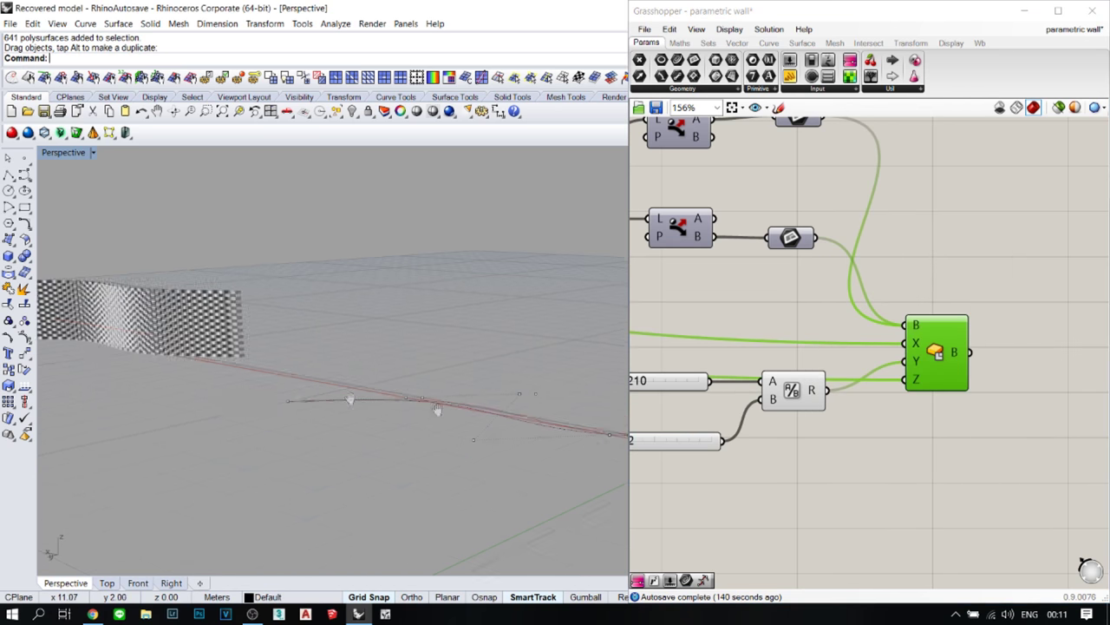
- Minimize the Grasshopper window and examine the baked brick wall's curvature and openings from several angles in the Perspective viewport
{"action": "right_click_drag", "start_coordinate": [350, 398], "coordinate": [534, 420], "text": "shift"}
{"action": "scroll", "coordinate": [265, 332], "scroll_direction": "up", "scroll_amount": 4}
{"action": "right_click_drag", "start_coordinate": [265, 333], "coordinate": [375, 347]}
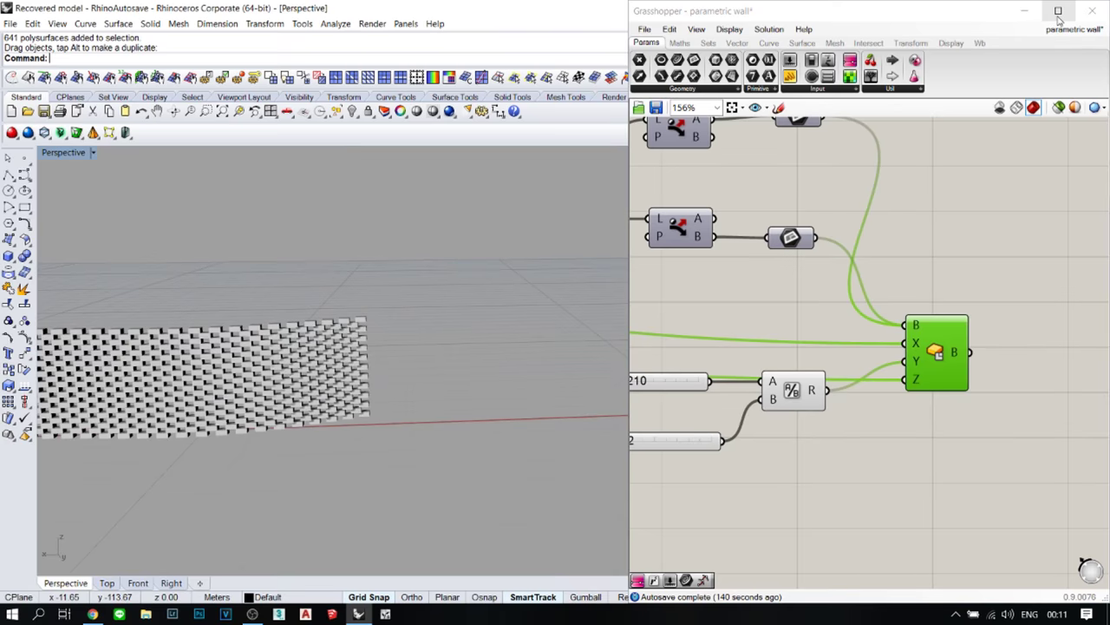
{"action": "left_click", "coordinate": [1058, 12]}
{"action": "scroll", "coordinate": [409, 408], "scroll_direction": "down", "scroll_amount": 3}
{"action": "left_click", "coordinate": [1025, 8]}
{"action": "scroll", "coordinate": [345, 403], "scroll_direction": "up", "scroll_amount": 4}
{"action": "right_click_drag", "start_coordinate": [344, 403], "coordinate": [760, 370], "text": "shift"}
{"action": "scroll", "coordinate": [595, 407], "scroll_direction": "up", "scroll_amount": 3}
{"action": "right_click_drag", "start_coordinate": [595, 407], "coordinate": [533, 406]}
{"action": "scroll", "coordinate": [508, 352], "scroll_direction": "up", "scroll_amount": 6}
{"action": "scroll", "coordinate": [704, 387], "scroll_direction": "down", "scroll_amount": 6}
{"action": "right_click_drag", "start_coordinate": [704, 387], "coordinate": [516, 343]}
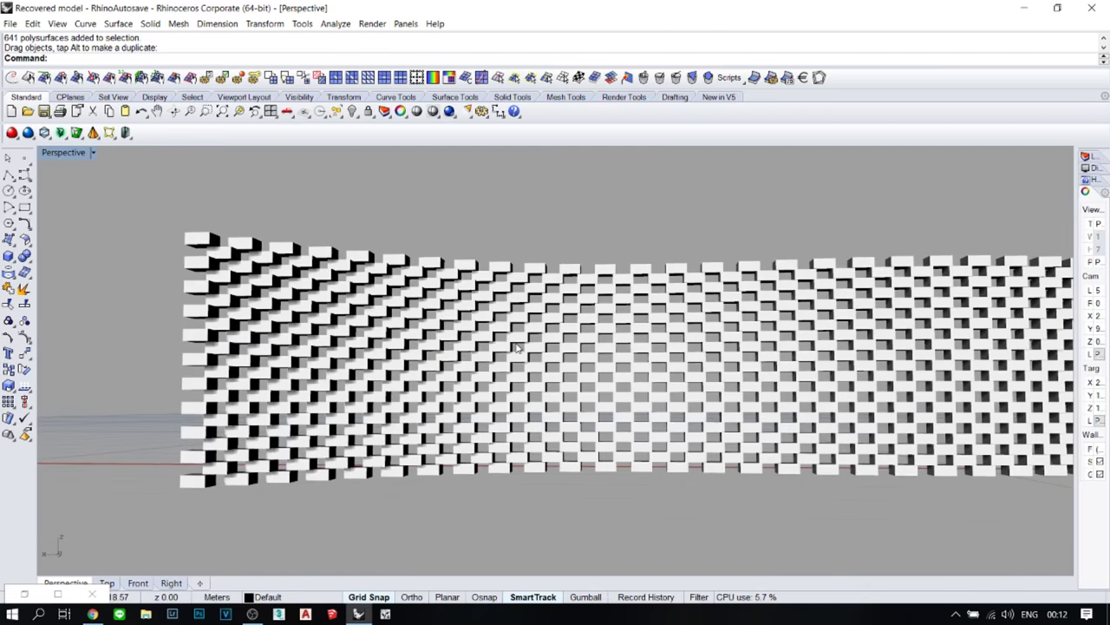
{"action": "right_click_drag", "start_coordinate": [631, 362], "coordinate": [638, 392]}
{"action": "scroll", "coordinate": [638, 392], "scroll_direction": "up", "scroll_amount": 3}
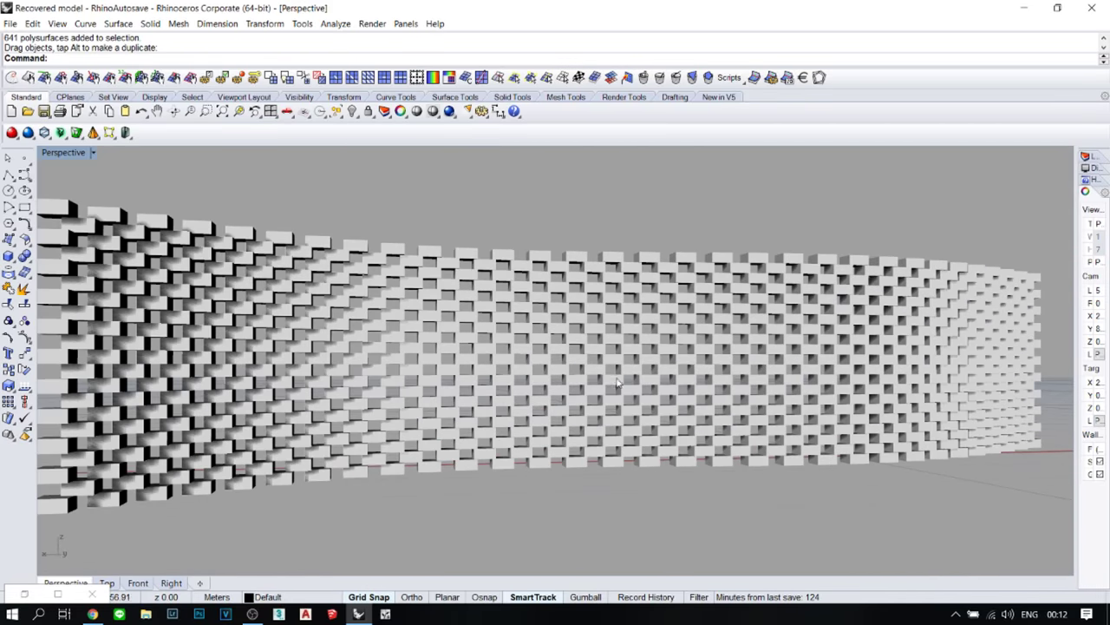
{"action": "right_click_drag", "start_coordinate": [594, 385], "coordinate": [522, 401]}
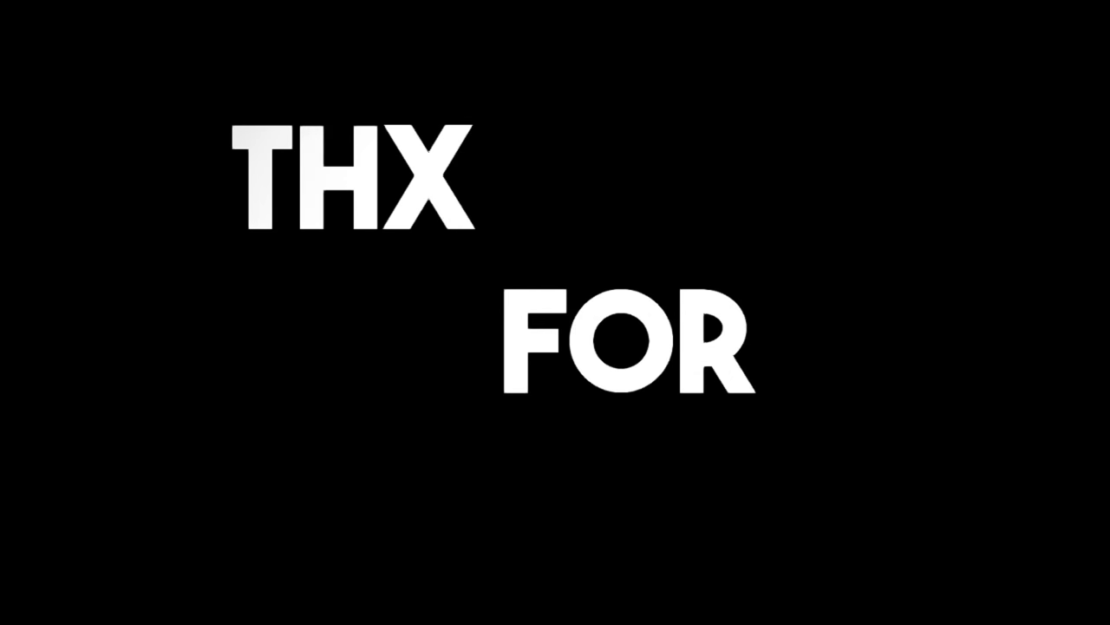